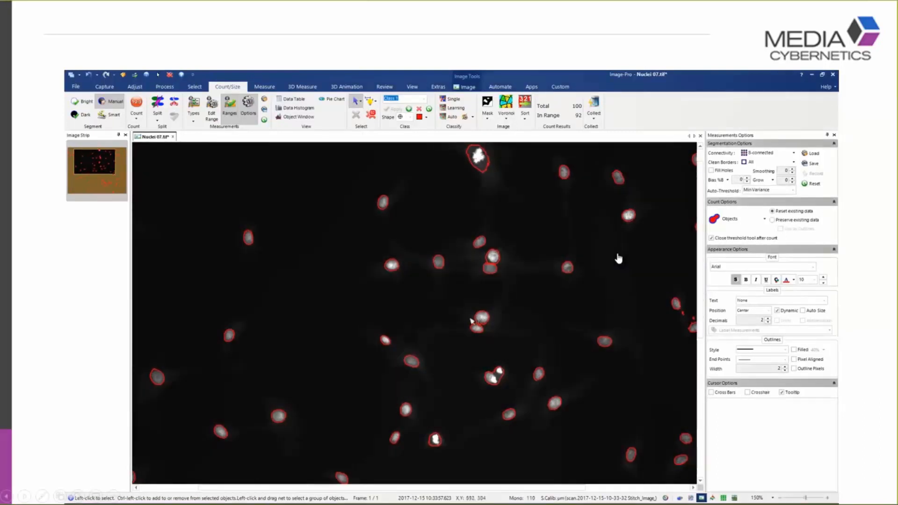
# Split the touching nuclei below the image's centre with a diagonal line drawn between them
pyautogui.click(500, 380)
pyautogui.click(174, 101)
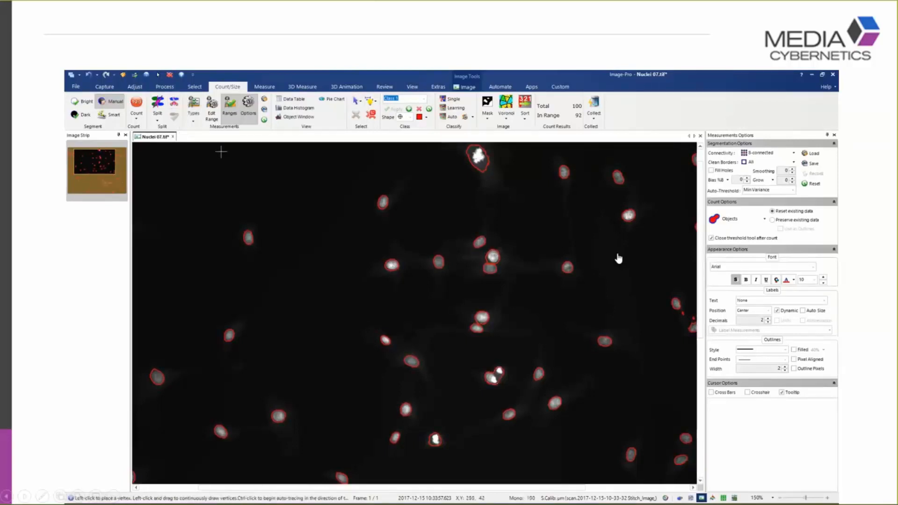
pyautogui.click(524, 400)
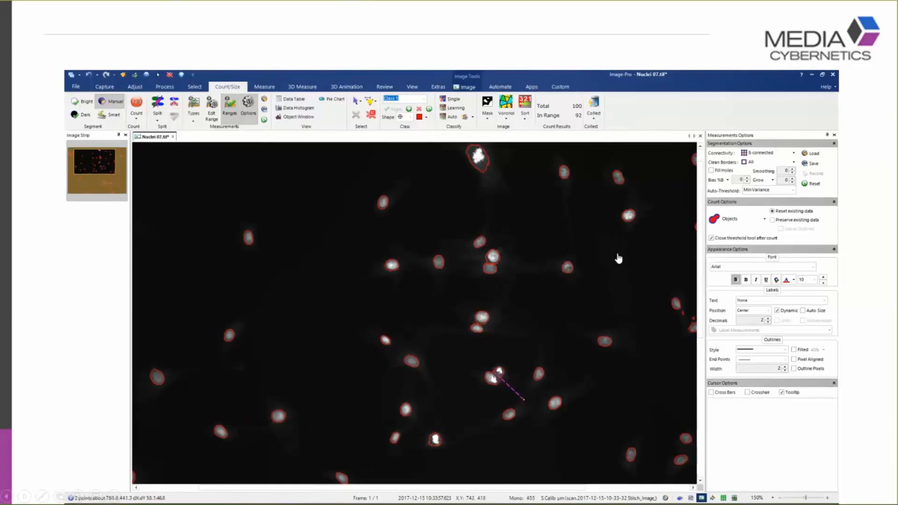
pyautogui.click(492, 372)
pyautogui.click(467, 354)
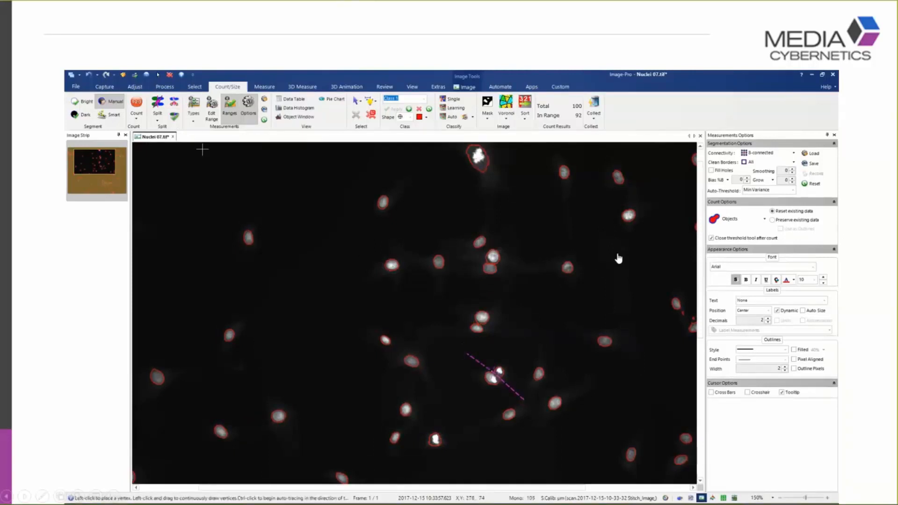
pyautogui.click(176, 117)
# Select each of the two separated nuclei in turn to check the manual split
pyautogui.click(355, 101)
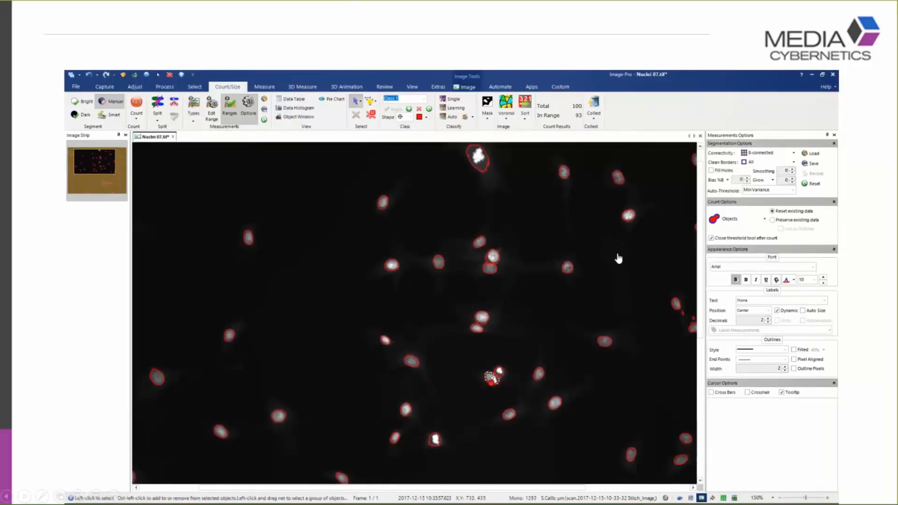
pyautogui.click(492, 377)
pyautogui.click(500, 372)
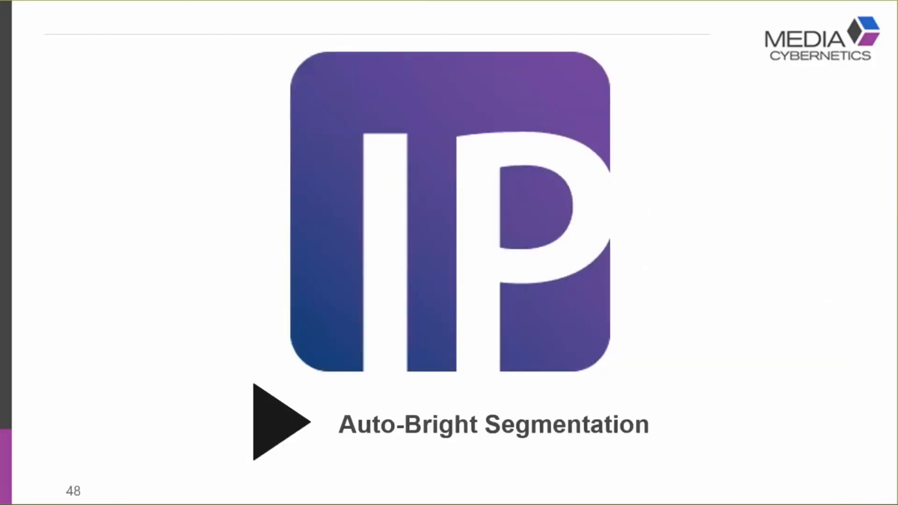
# Switch to Image-Pro with AutoBright.tif open and reset the Count/Size measurement settings
pyautogui.press('super+Tab')
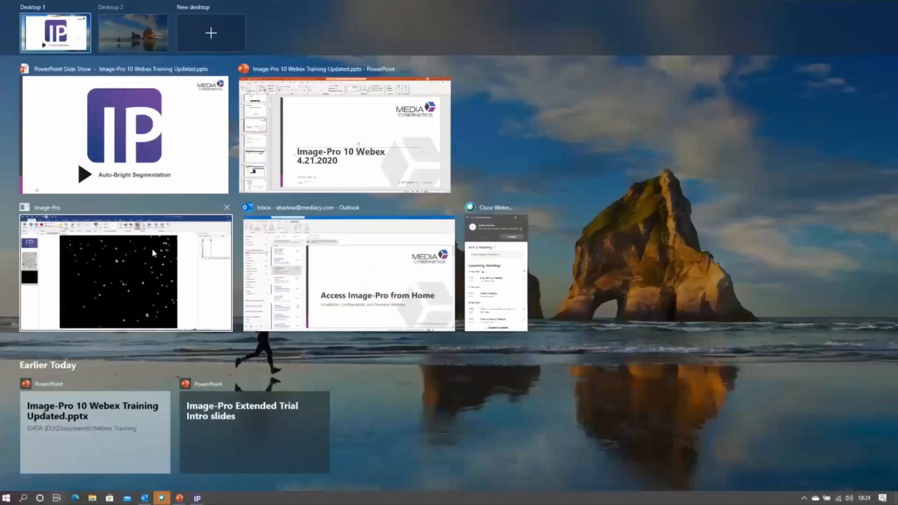
pyautogui.click(152, 248)
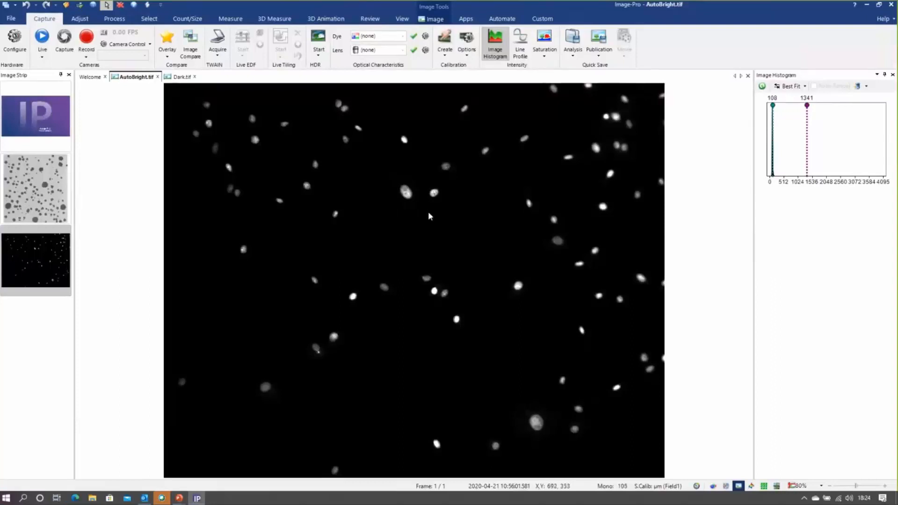
pyautogui.click(202, 19)
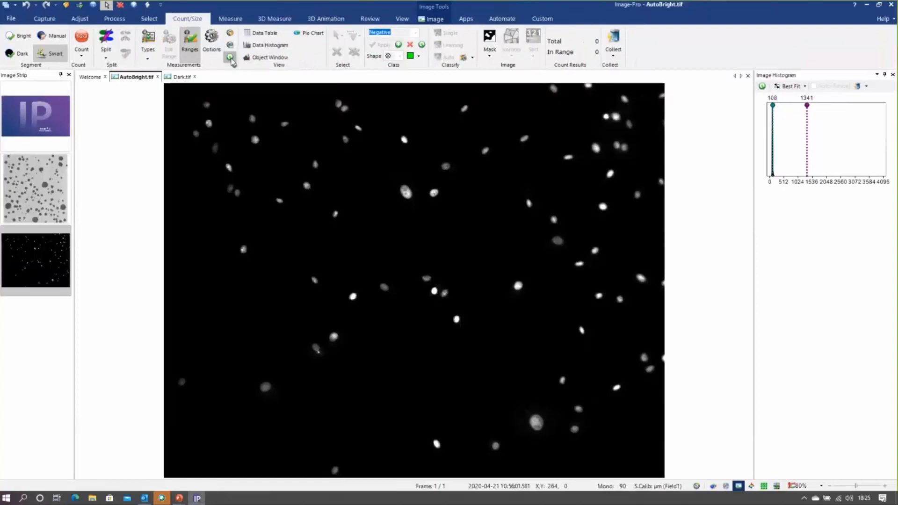
pyautogui.click(231, 58)
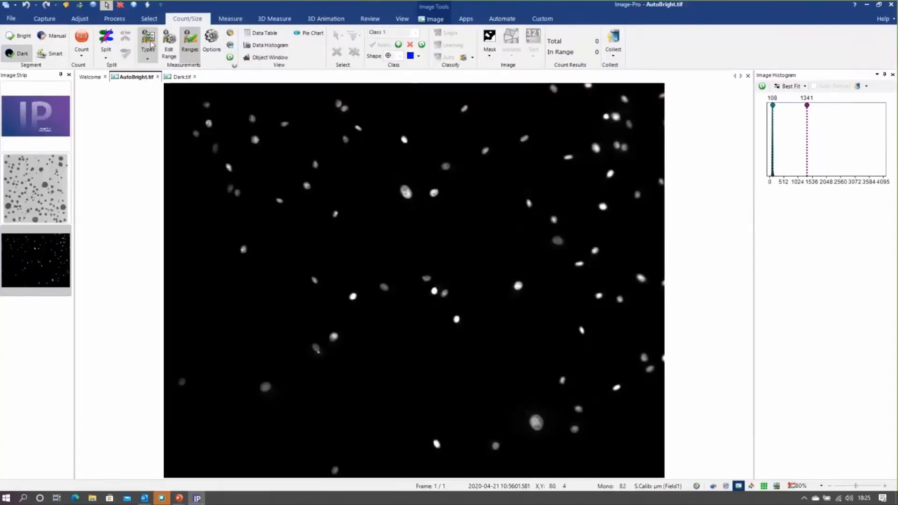
# Clear the selected measurements list and add the region Area measurement
pyautogui.click(148, 41)
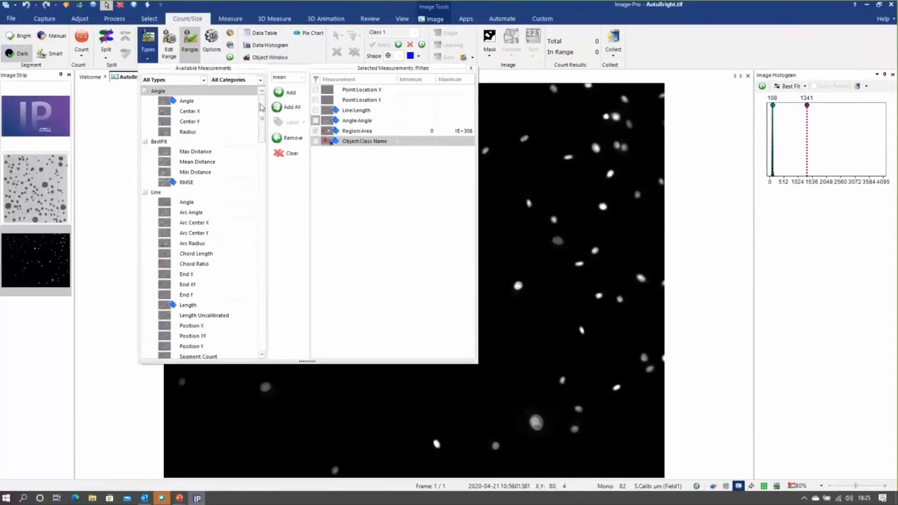
pyautogui.moveTo(263, 108); pyautogui.dragTo(277, 90)
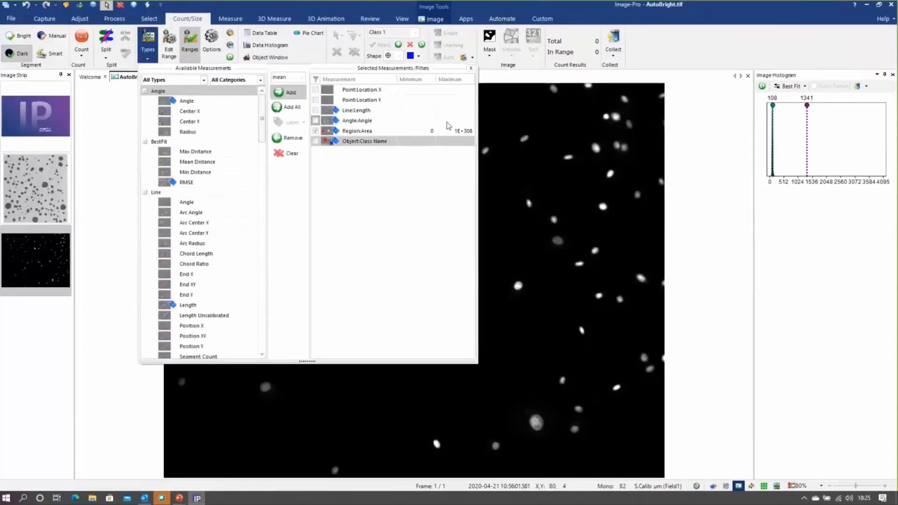
pyautogui.click(288, 154)
pyautogui.moveTo(265, 117); pyautogui.dragTo(261, 263)
pyautogui.doubleClick(183, 162)
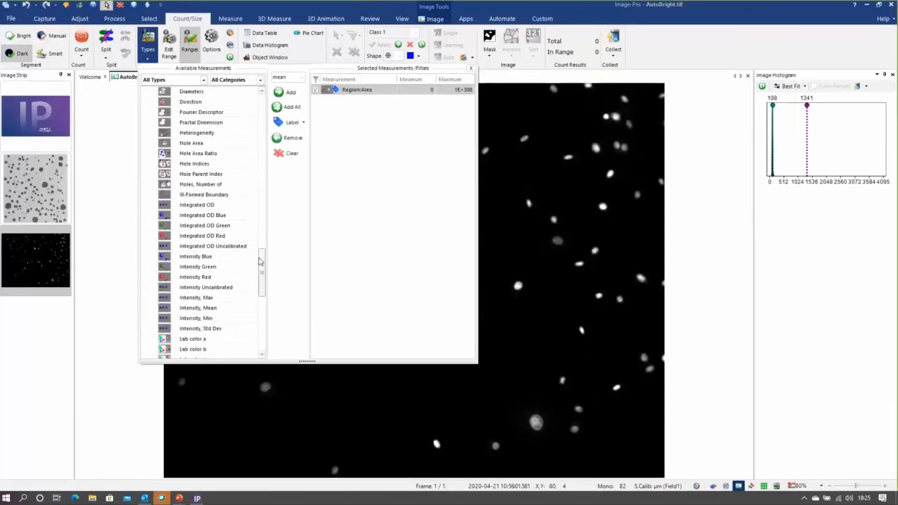
# Add the region measurements Intensity, Mean and Circularity, and close the measurement type selection
pyautogui.click(288, 93)
pyautogui.moveTo(263, 258); pyautogui.dragTo(263, 217)
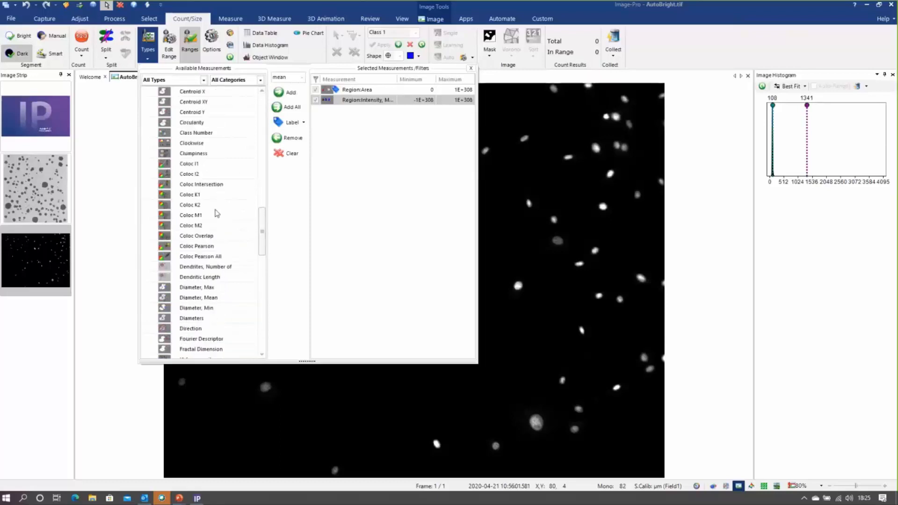
pyautogui.scroll(1, 217, 188)
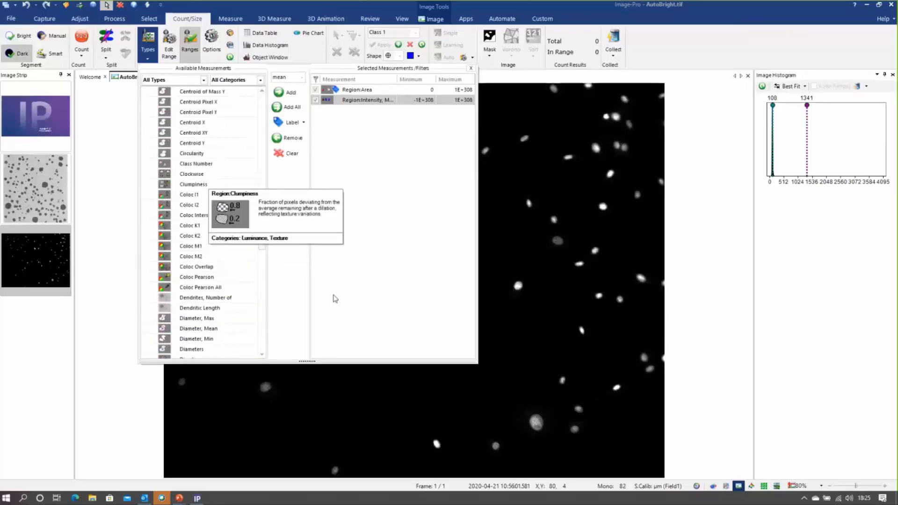
pyautogui.click(210, 153)
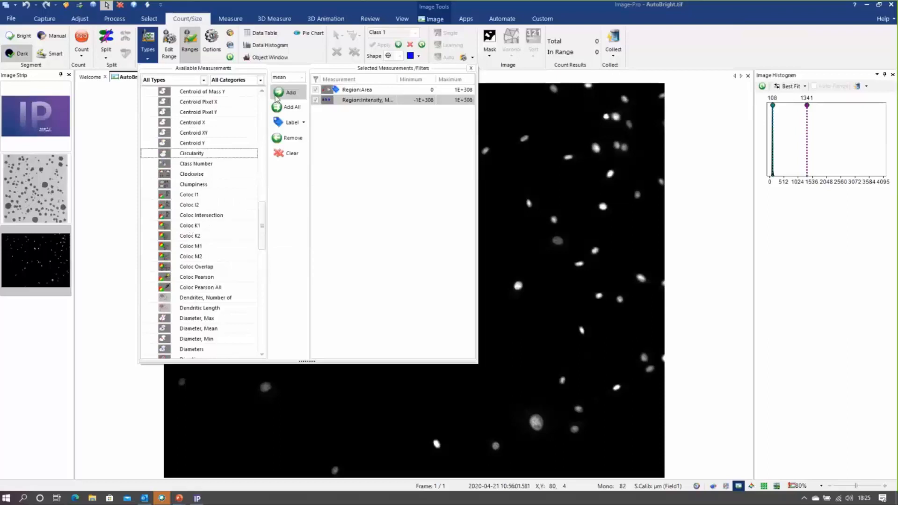
pyautogui.click(282, 92)
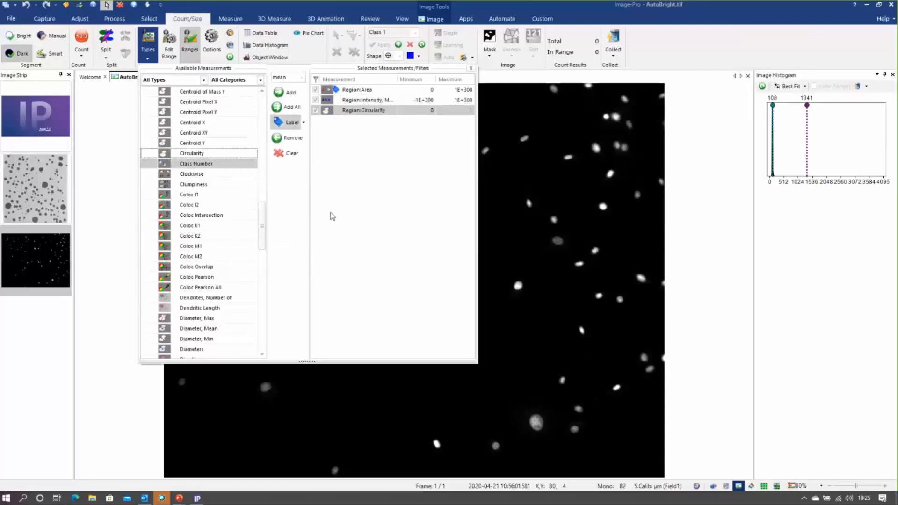
pyautogui.click(471, 69)
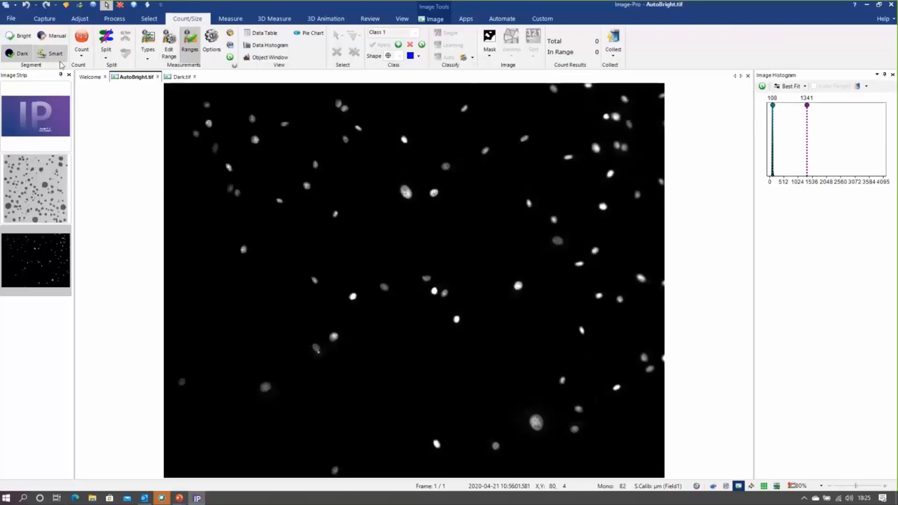
# Apply automatic bright segmentation to the nuclei and set the Class 1 colour to red
pyautogui.click(21, 34)
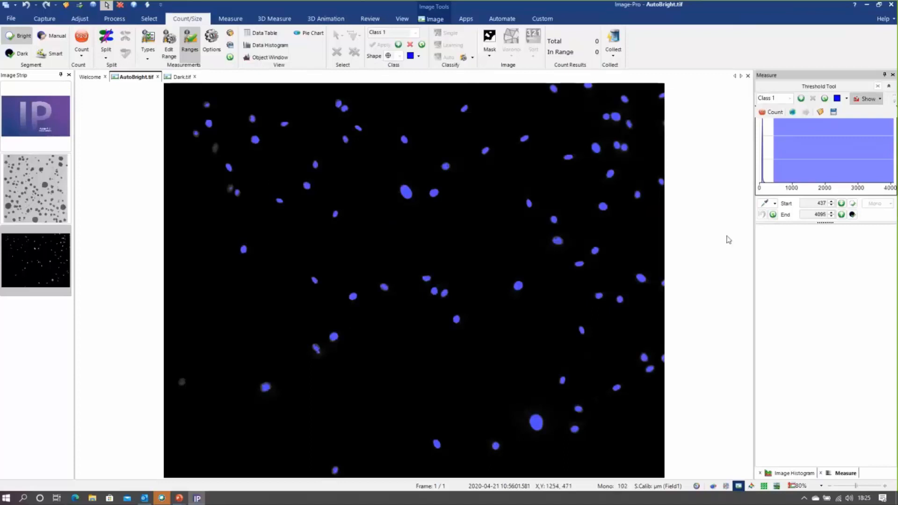
pyautogui.click(846, 98)
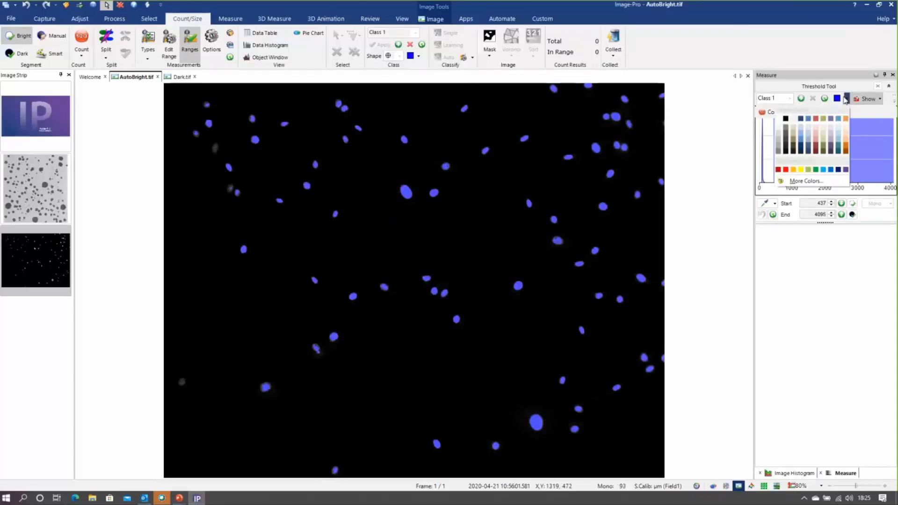
pyautogui.click(782, 169)
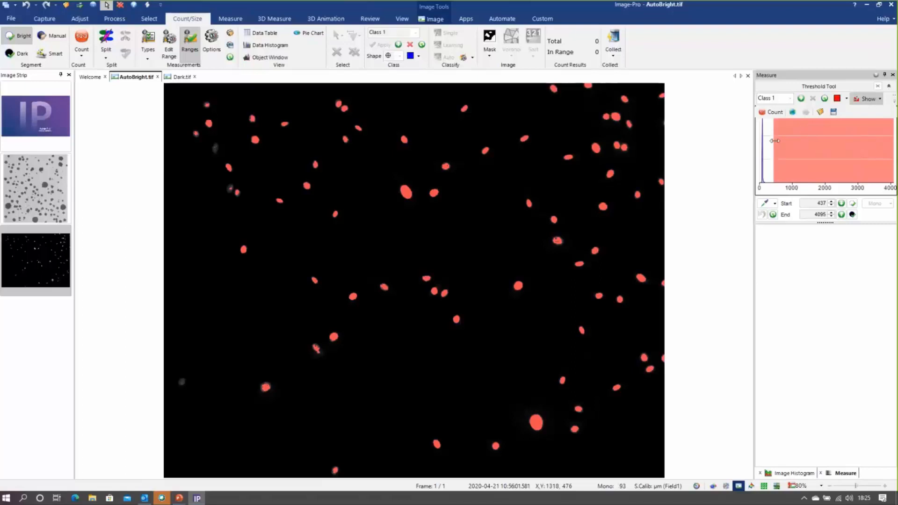
# Lower the threshold start to 263 so the dim nuclei are included, and count the objects
pyautogui.moveTo(774, 141); pyautogui.dragTo(769, 141)
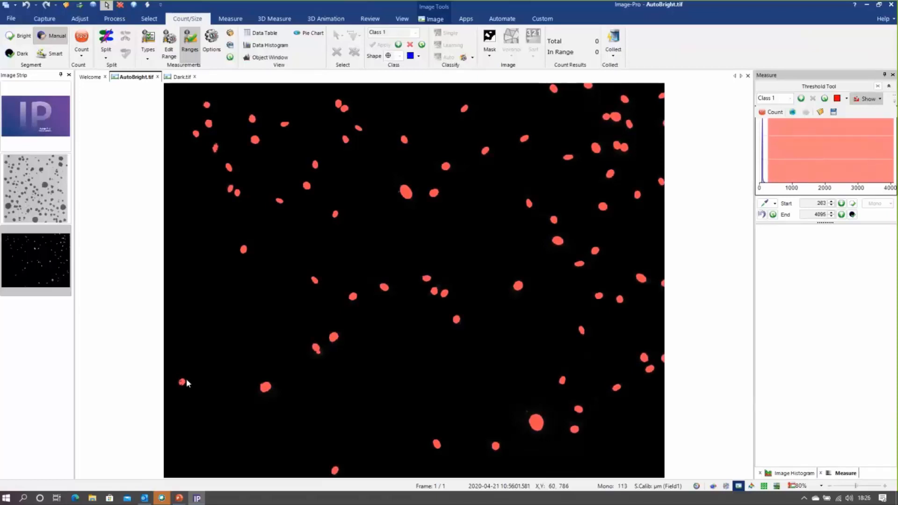
pyautogui.click(82, 38)
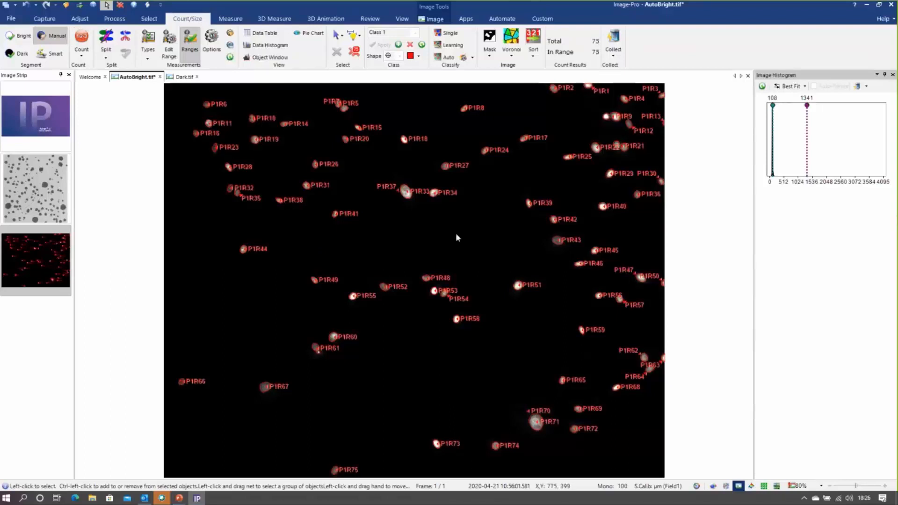
# Show the measurement data table and match rows such as P1R3, P1R6 and P1R8, and a large nucleus, between table and image
pyautogui.click(265, 33)
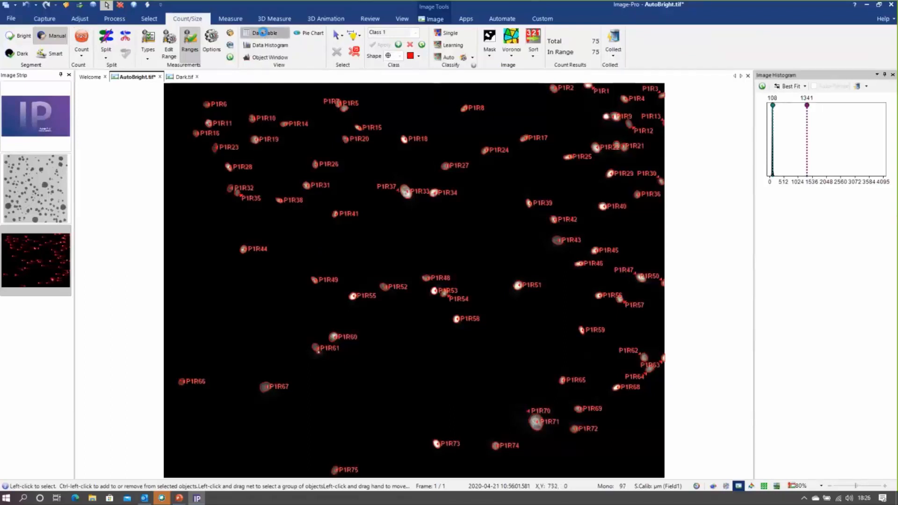
pyautogui.moveTo(322, 386); pyautogui.dragTo(324, 355)
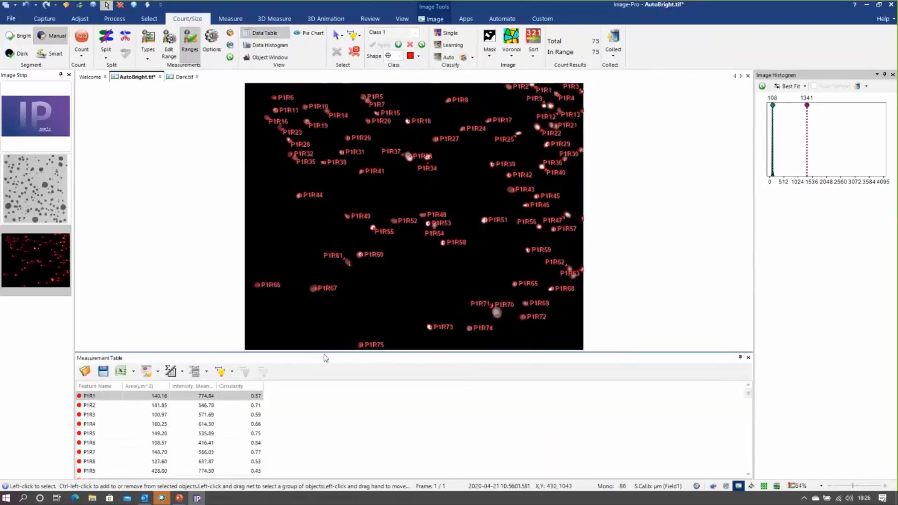
pyautogui.click(185, 415)
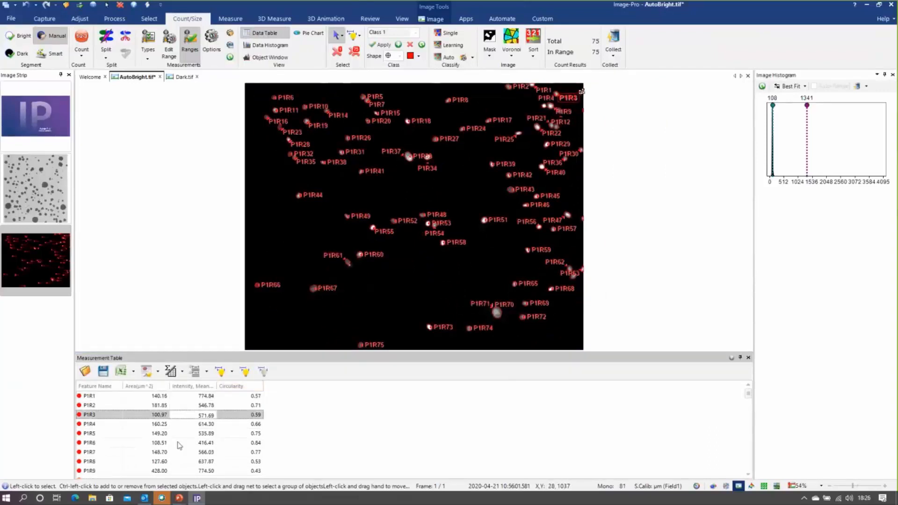
pyautogui.click(179, 443)
pyautogui.click(177, 463)
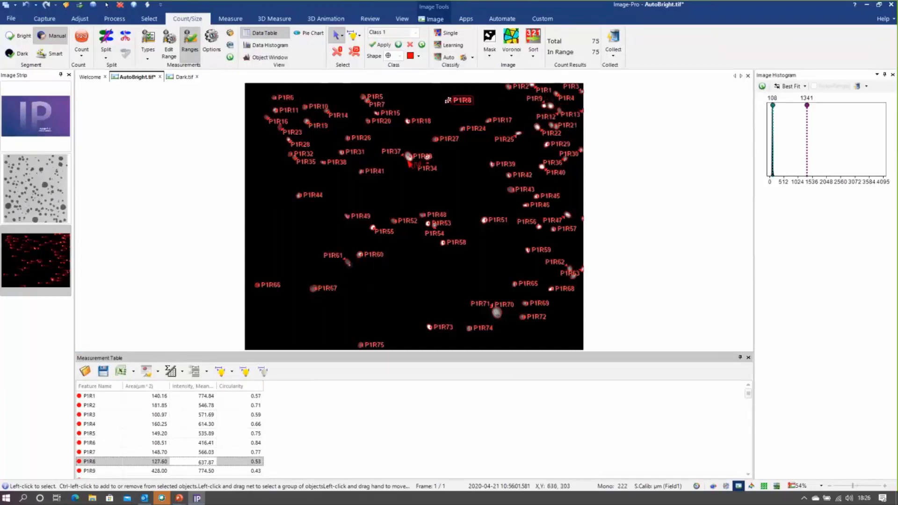
pyautogui.click(409, 157)
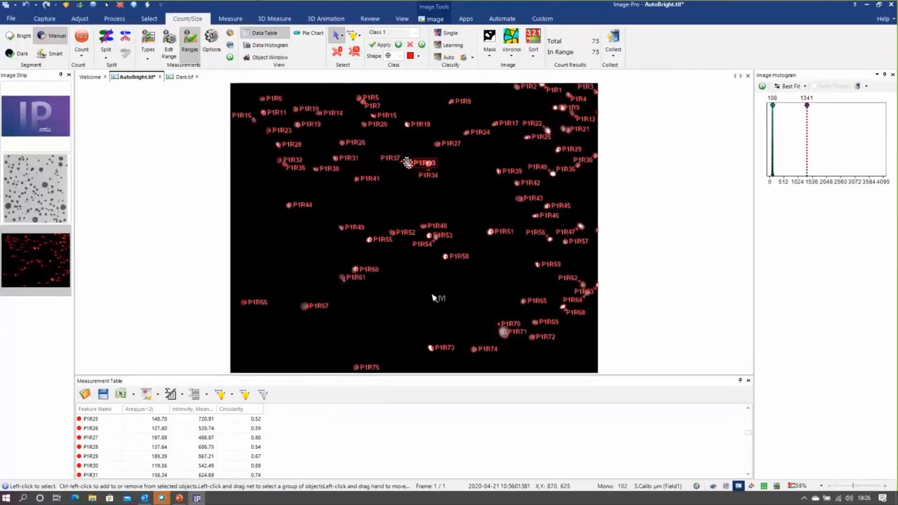
pyautogui.click(427, 253)
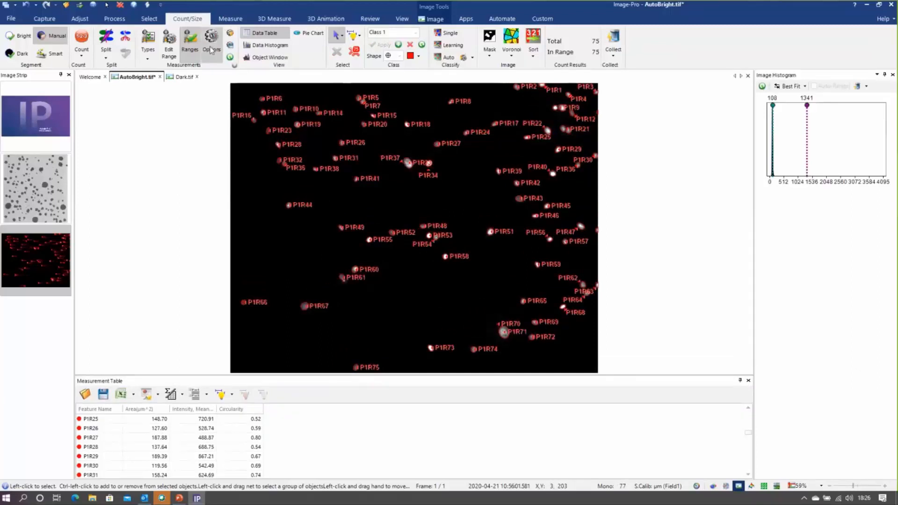
# Recount the nuclei with Clean Borders set to All and the label text set to None
pyautogui.click(212, 38)
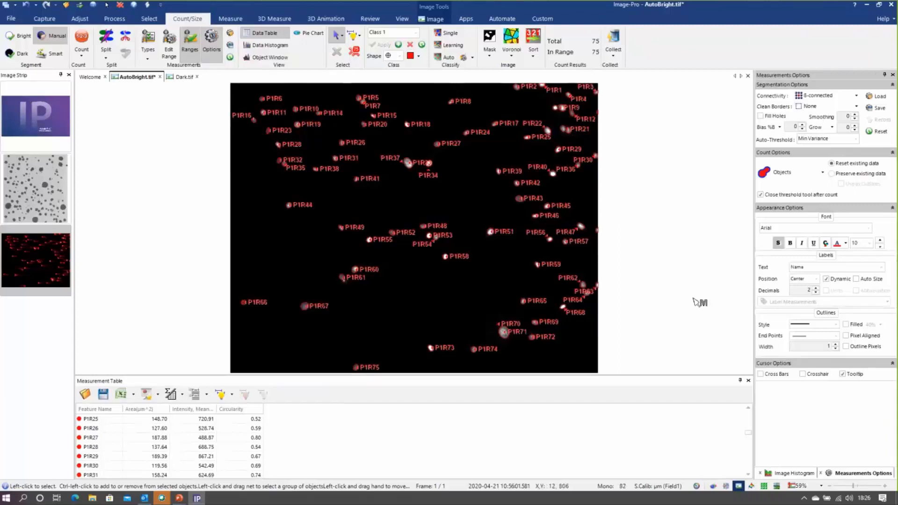
pyautogui.click(858, 109)
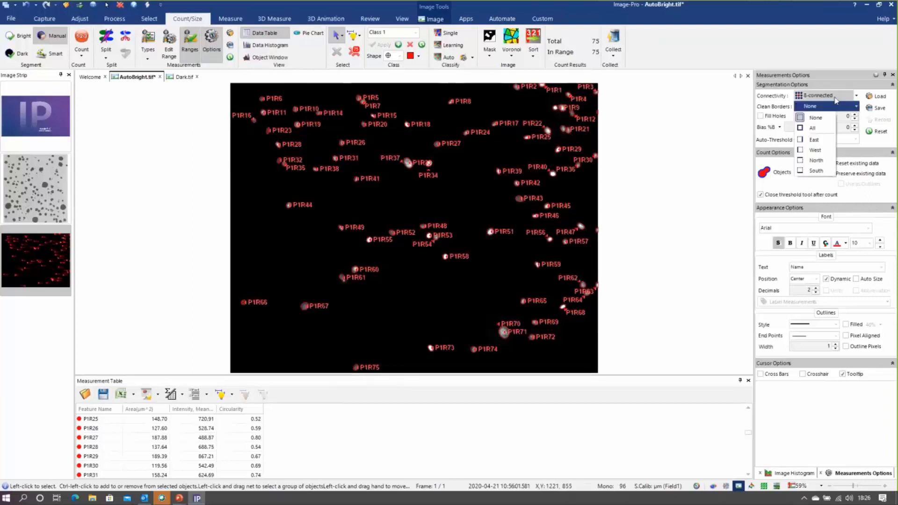
pyautogui.click(815, 129)
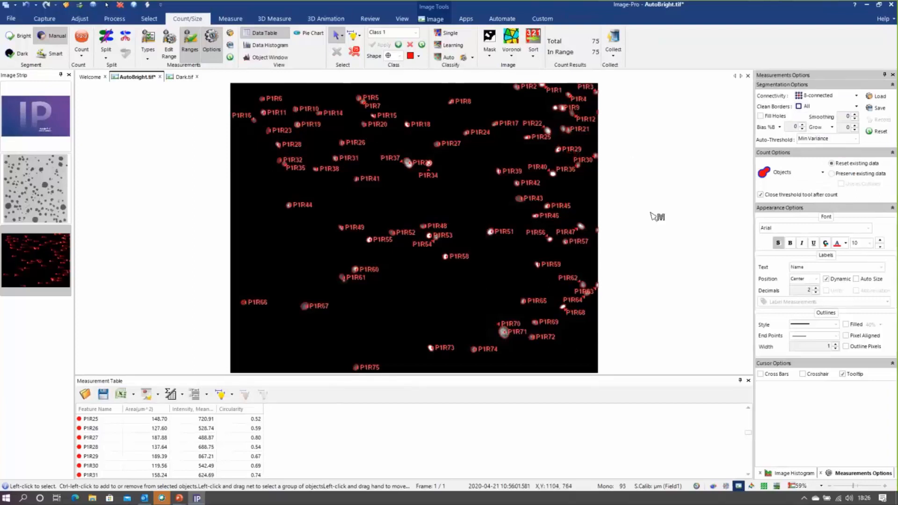
pyautogui.click(882, 267)
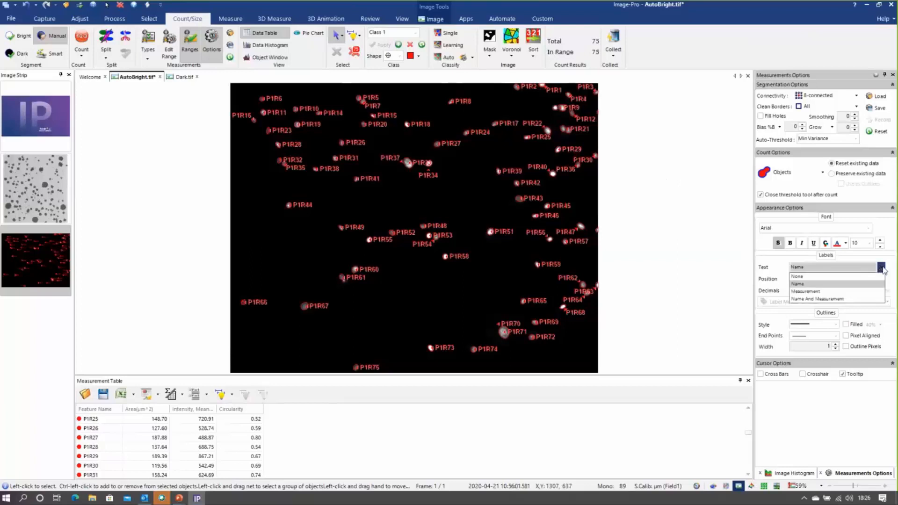
pyautogui.click(841, 279)
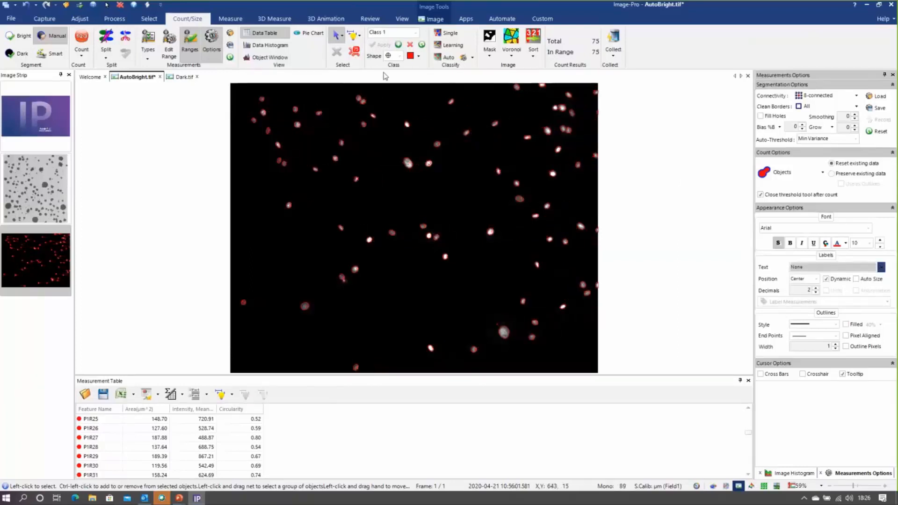
pyautogui.click(81, 40)
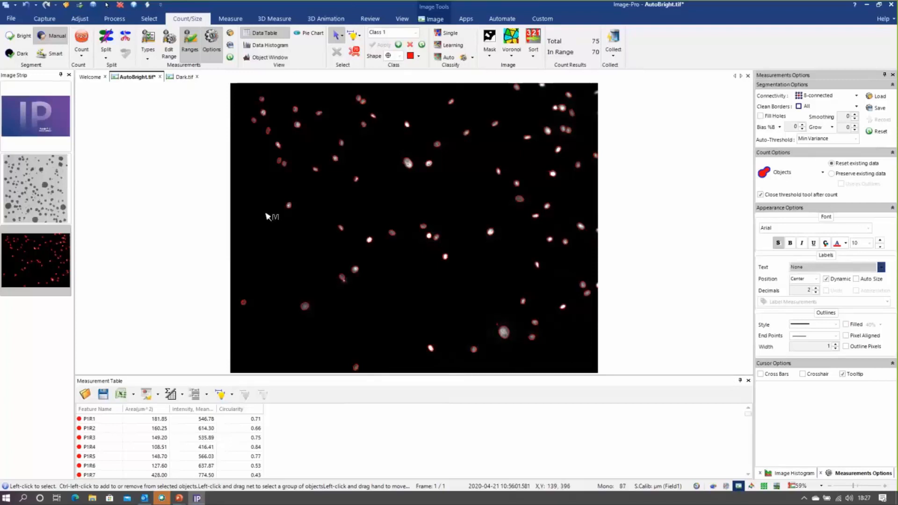
# Enable splitting objects with the count using the Watershed separation method, delete the existing objects and recount the nuclei
pyautogui.click(559, 108)
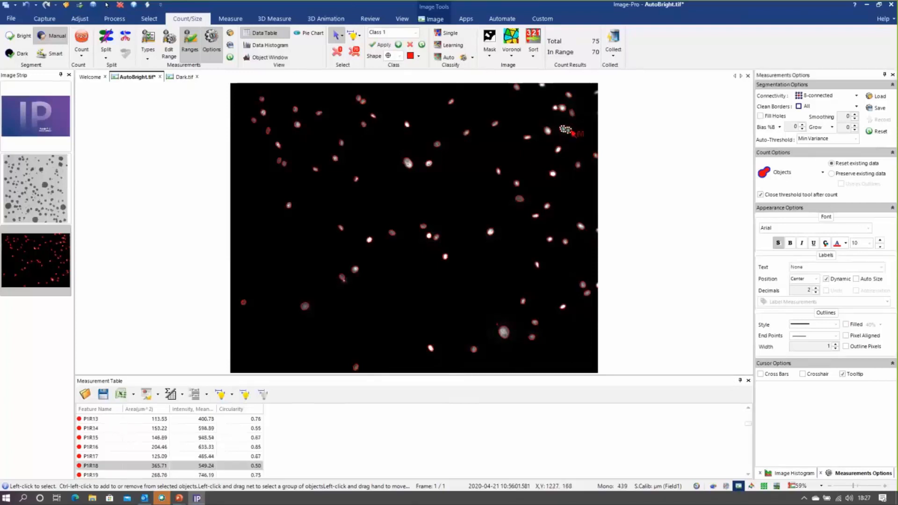
pyautogui.click(566, 131)
pyautogui.click(111, 58)
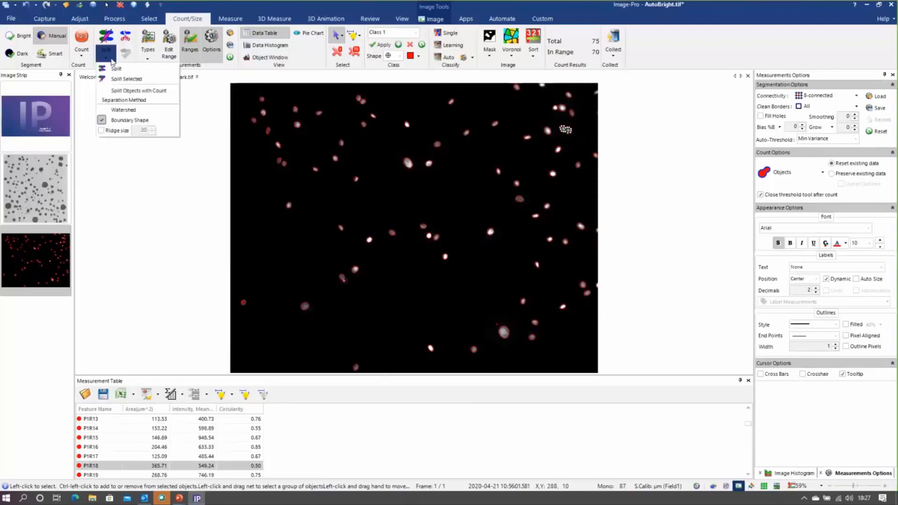
pyautogui.click(123, 111)
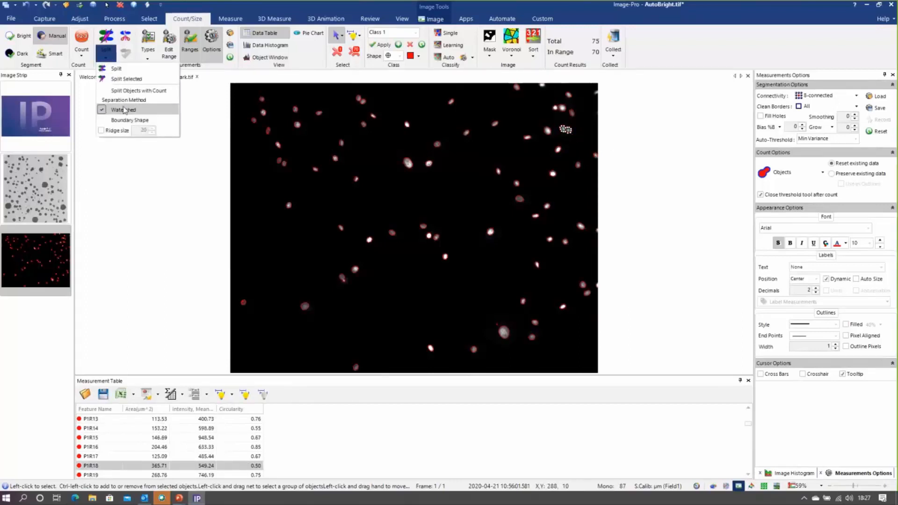
pyautogui.click(130, 92)
pyautogui.click(131, 163)
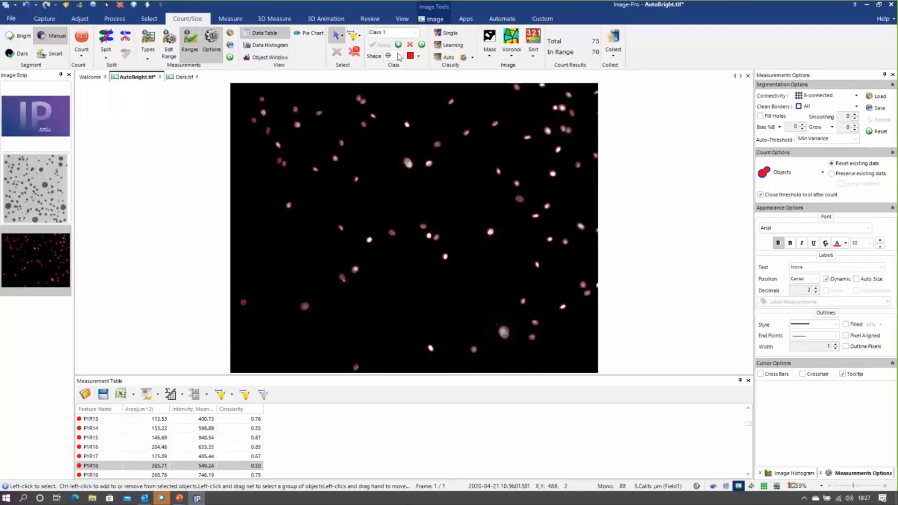
pyautogui.click(354, 53)
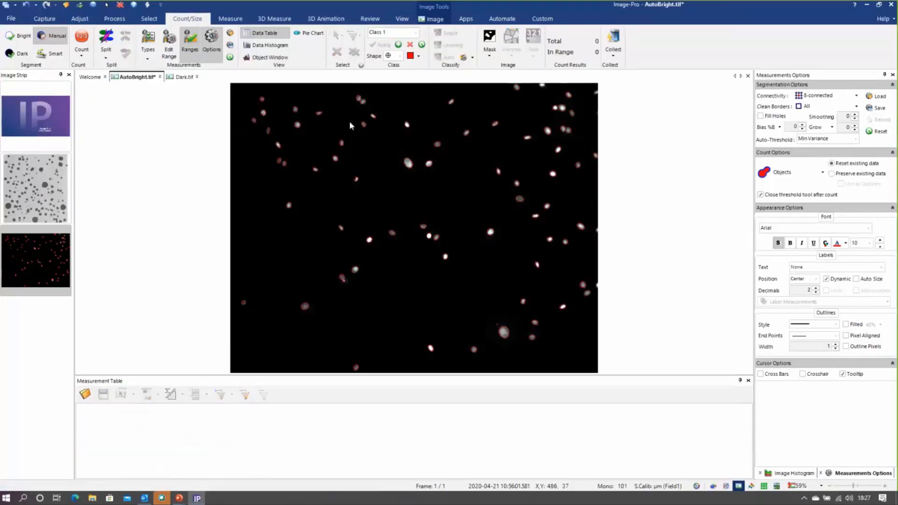
pyautogui.click(82, 37)
# Inspect the separated touching nuclei and look closely at the small specks beside the large central nucleus
pyautogui.click(567, 113)
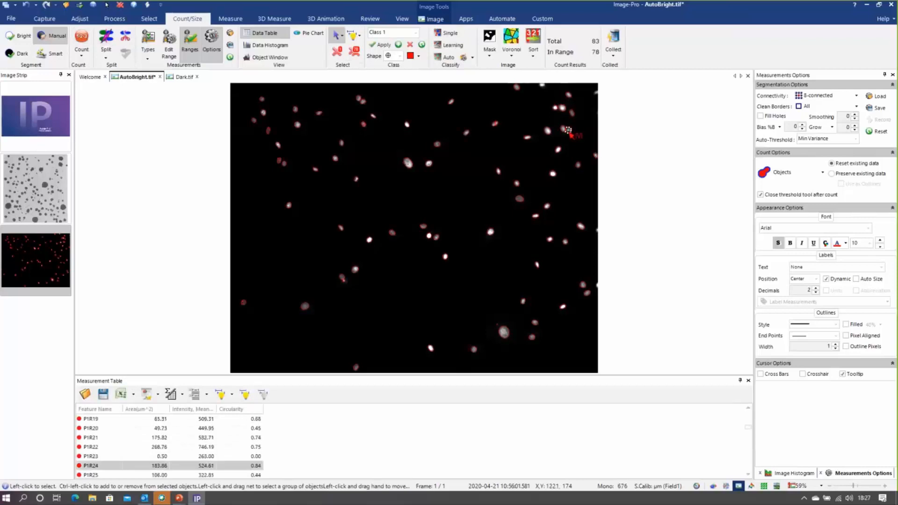
pyautogui.click(562, 107)
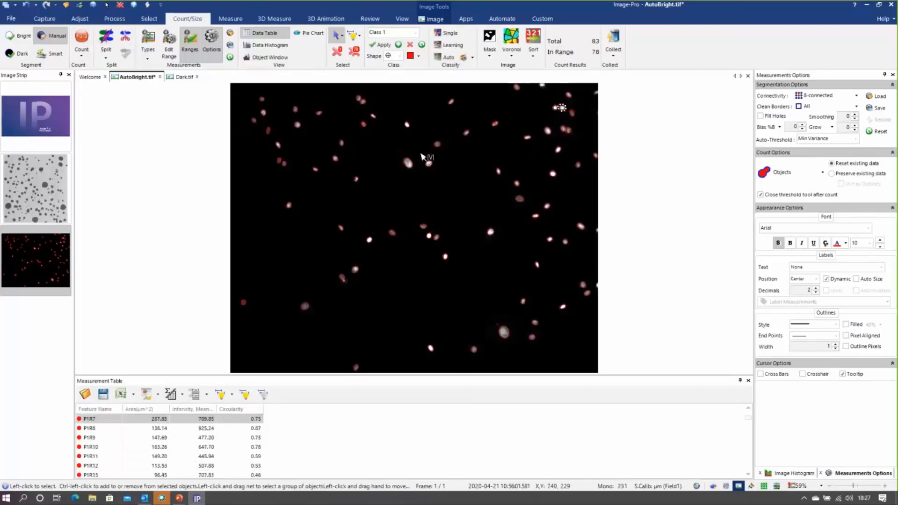
pyautogui.scroll(2, 402, 185)
pyautogui.scroll(2, 412, 228)
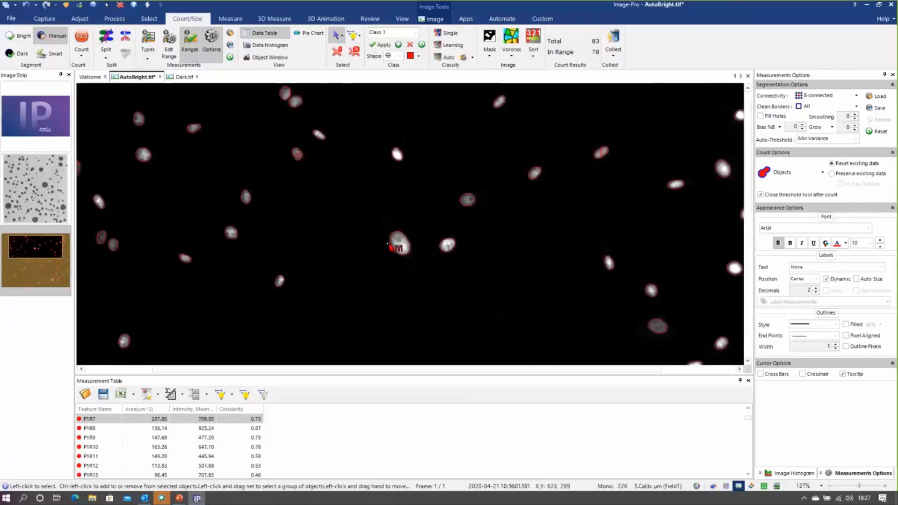
pyautogui.click(416, 213)
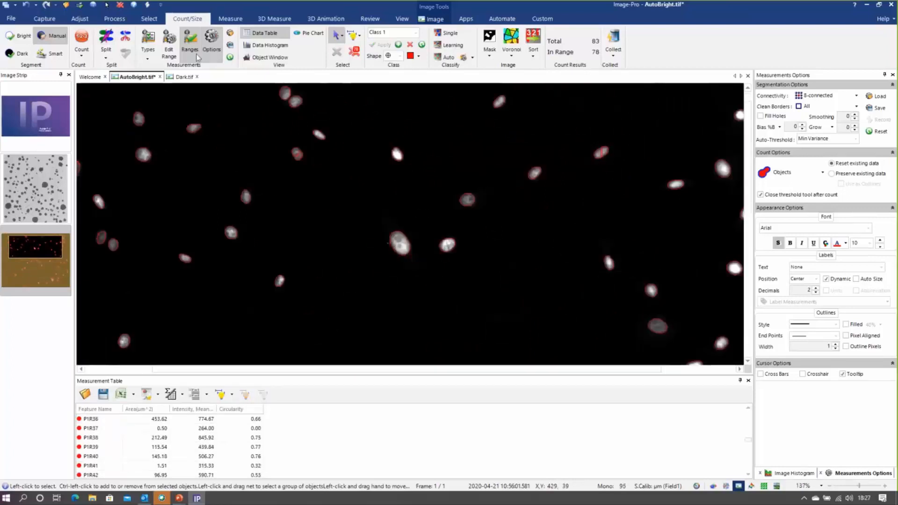
# Filter out the small specks by setting the minimum Region:Area of the measurement range to 40
pyautogui.click(175, 45)
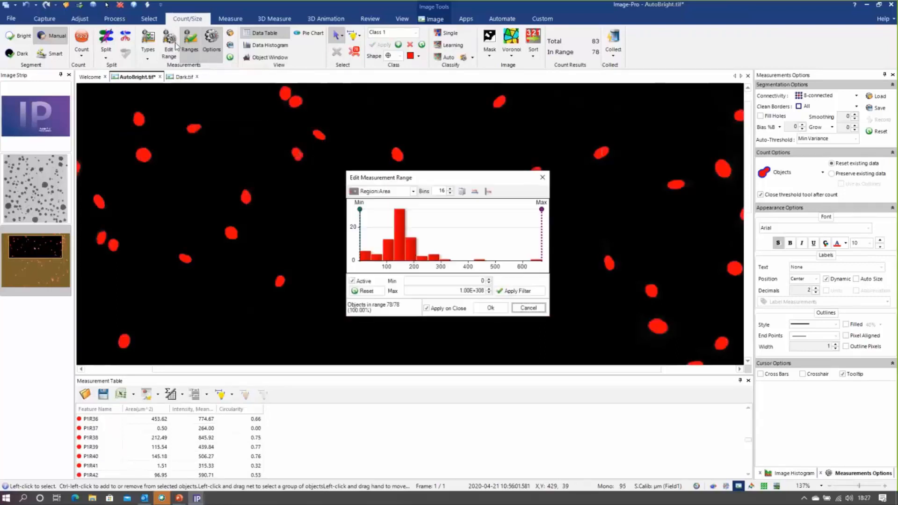
pyautogui.moveTo(412, 176); pyautogui.dragTo(481, 106)
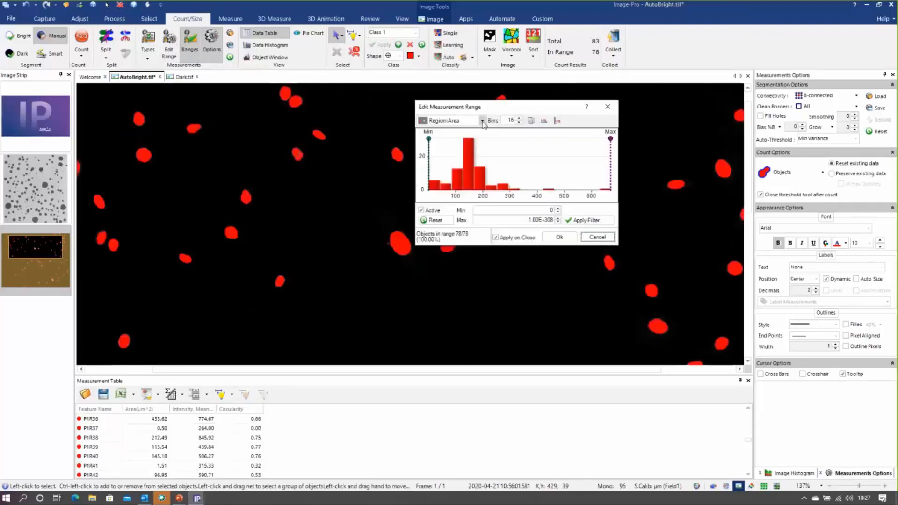
pyautogui.click(483, 121)
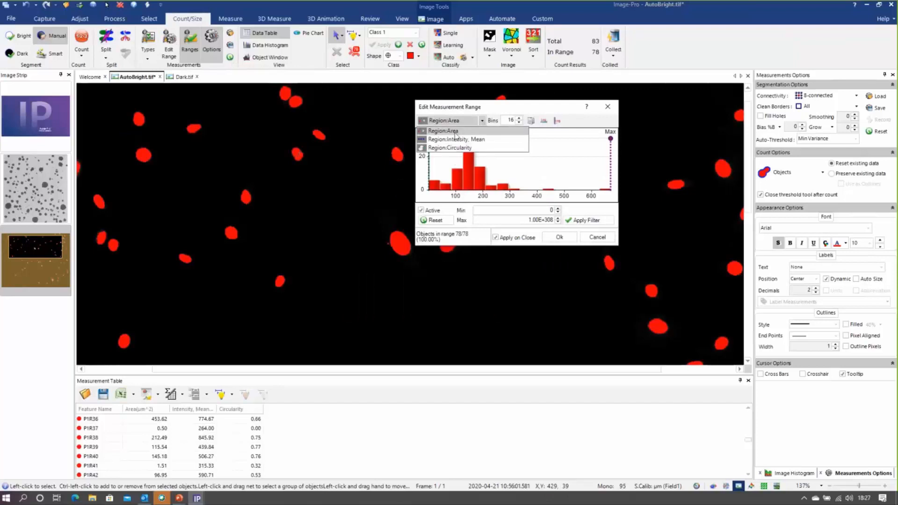
pyautogui.click(484, 131)
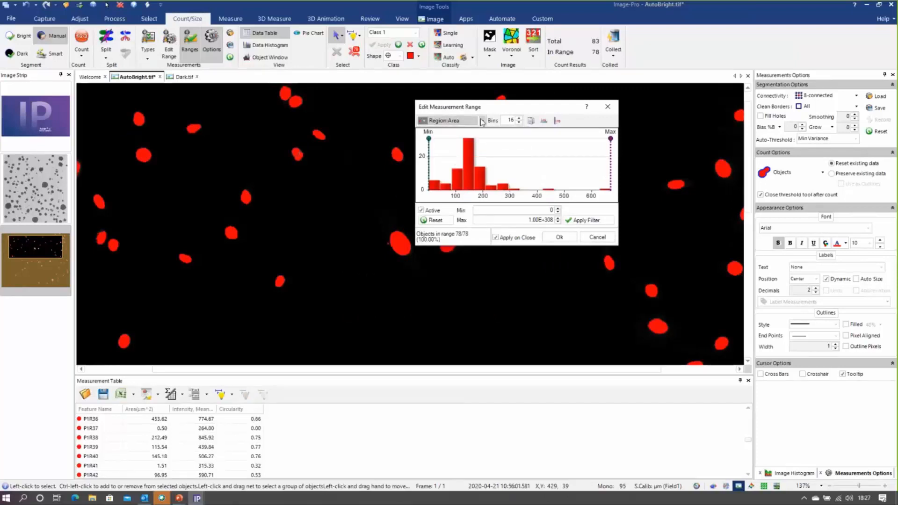
pyautogui.moveTo(539, 211); pyautogui.dragTo(580, 204)
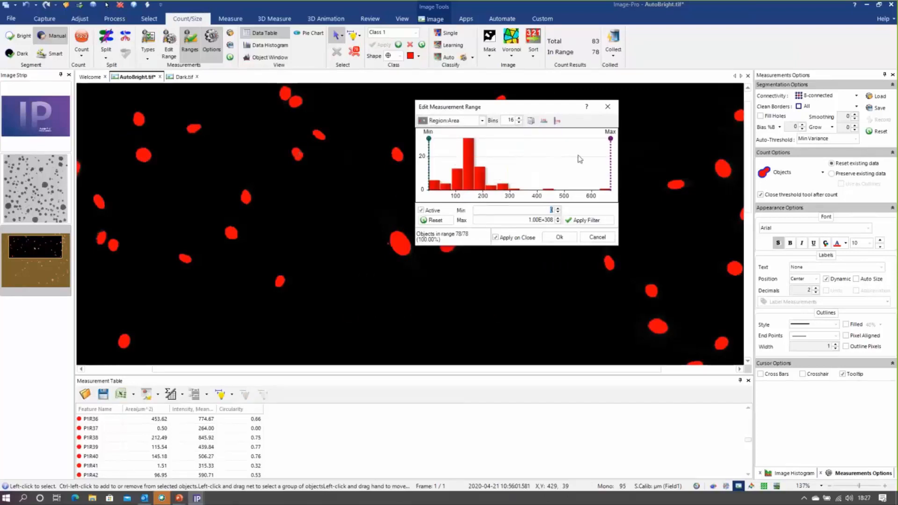
pyautogui.write('40')
pyautogui.click(563, 238)
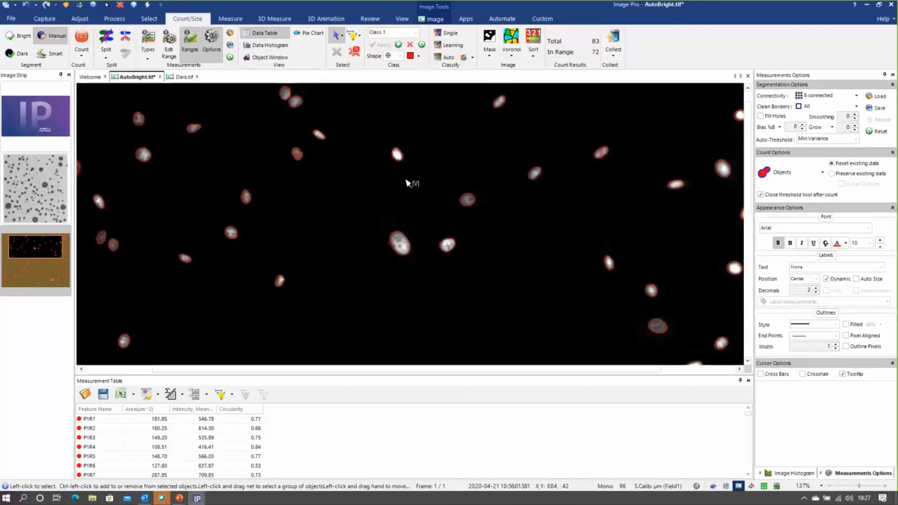
pyautogui.scroll(-5, 427, 231)
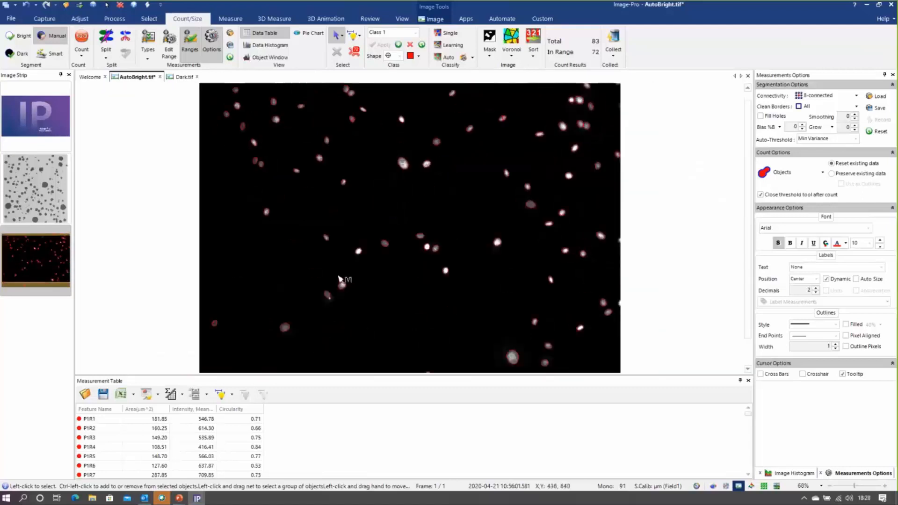
# Switch to the Dark.tif image and reset its measurement settings and classes to the defaults
pyautogui.click(175, 79)
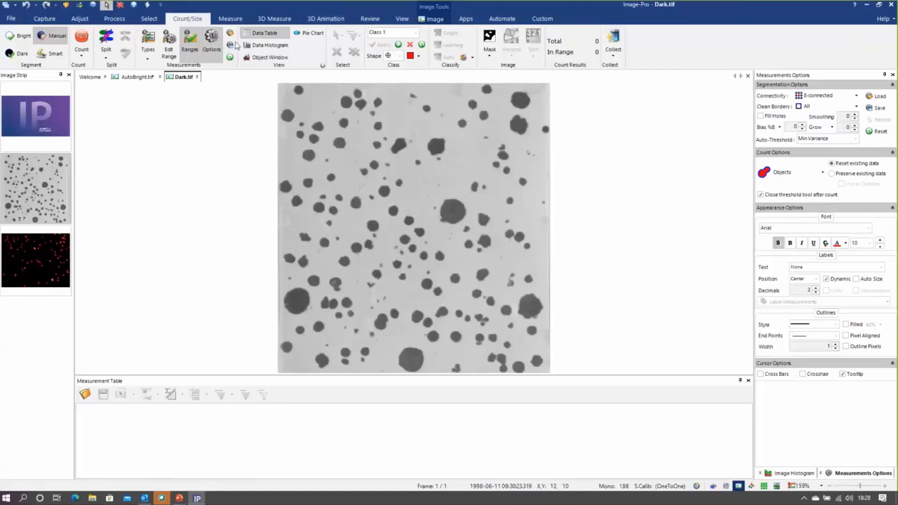
pyautogui.click(231, 58)
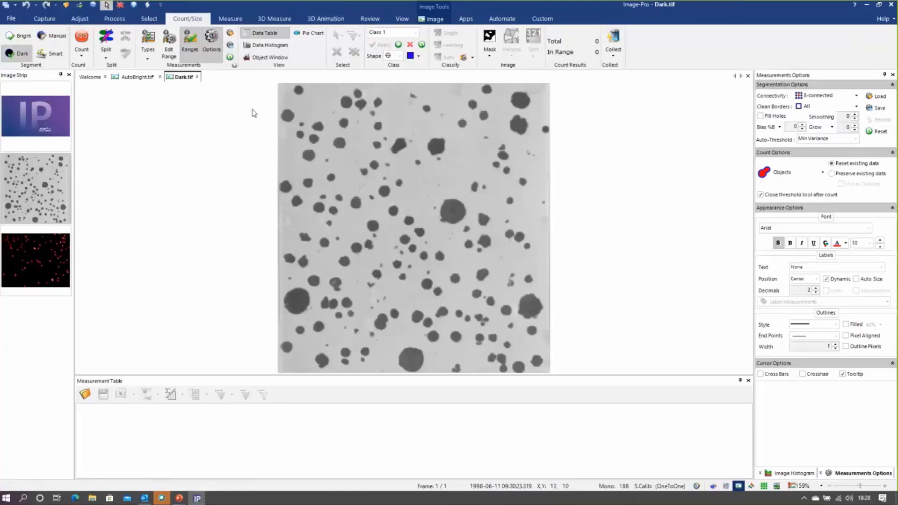
pyautogui.click(422, 45)
# Replace the selected measurements with Region Area, Intensity Mean and Perimeter Uncalibrated
pyautogui.click(141, 47)
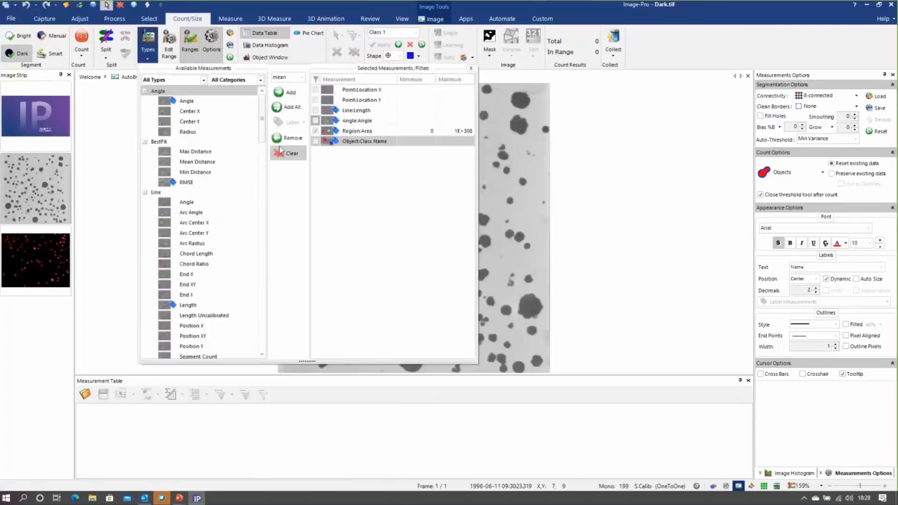
pyautogui.moveTo(262, 128); pyautogui.dragTo(262, 263)
pyautogui.click(194, 142)
pyautogui.click(285, 93)
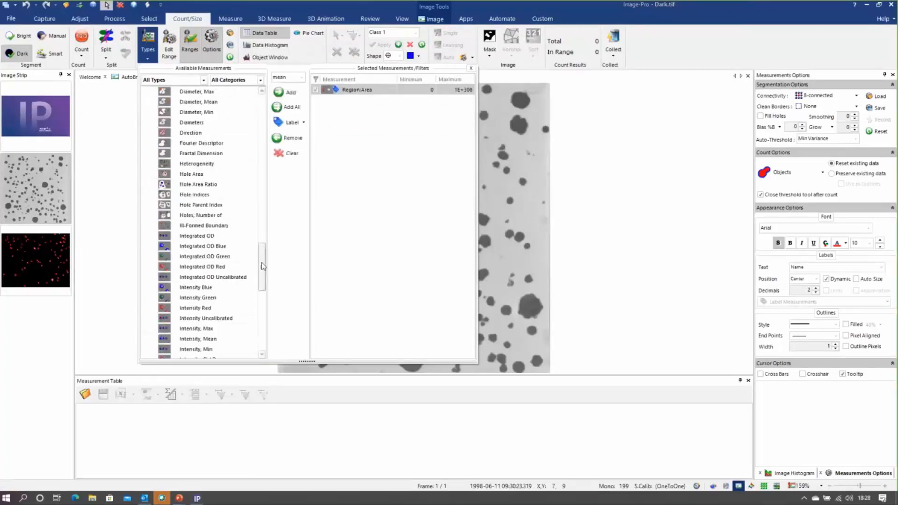
pyautogui.click(228, 339)
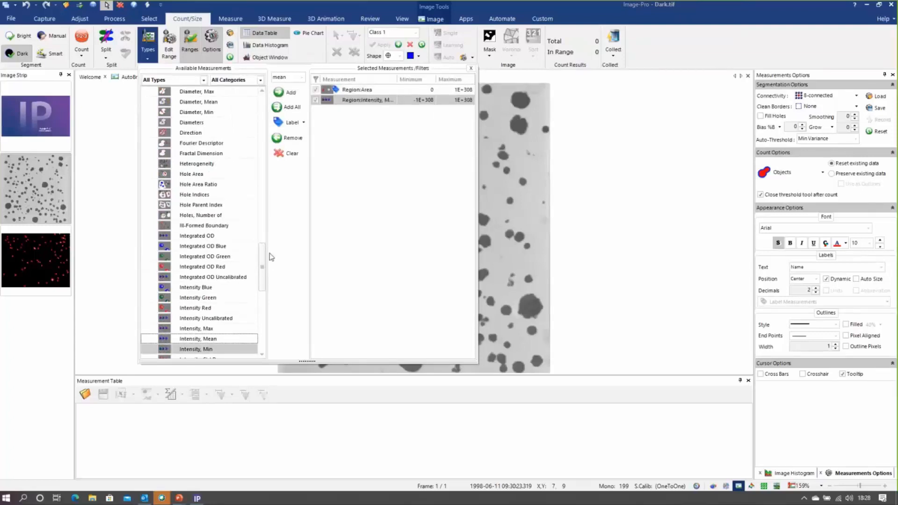
pyautogui.moveTo(263, 258); pyautogui.dragTo(269, 309)
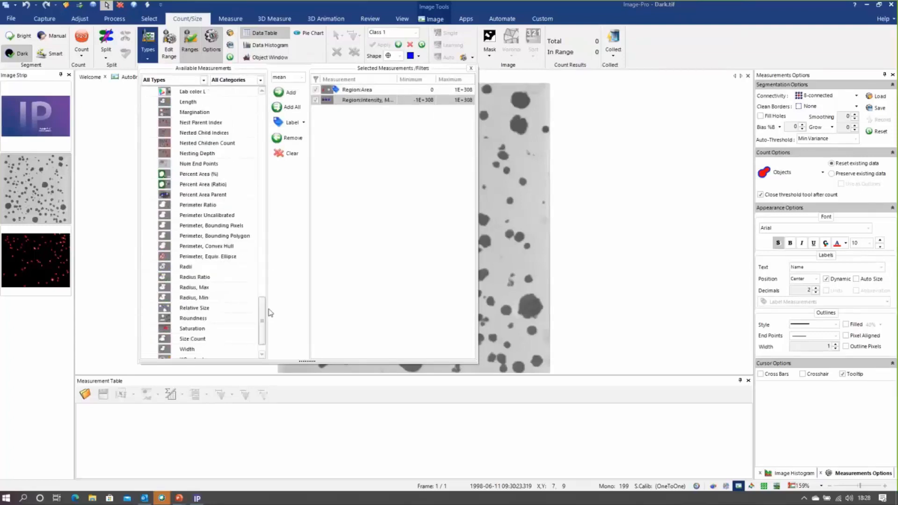
pyautogui.click(204, 216)
pyautogui.click(291, 95)
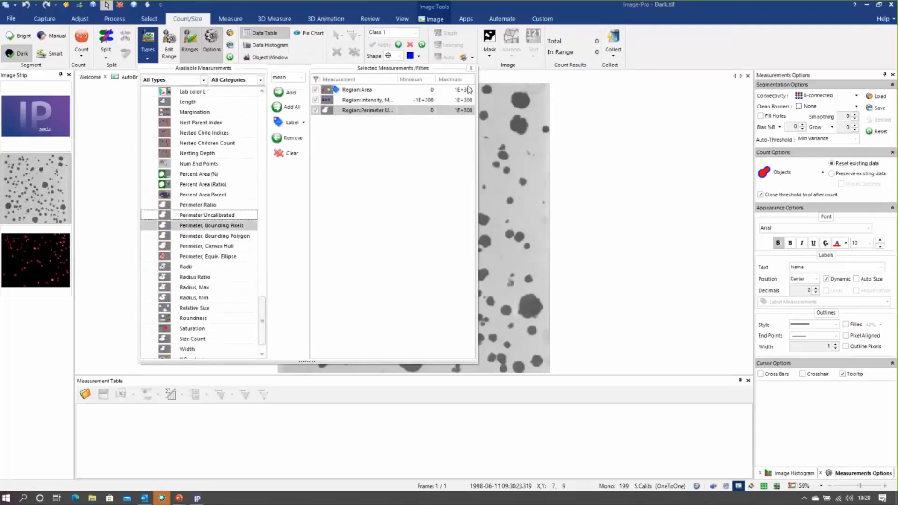
pyautogui.click(470, 70)
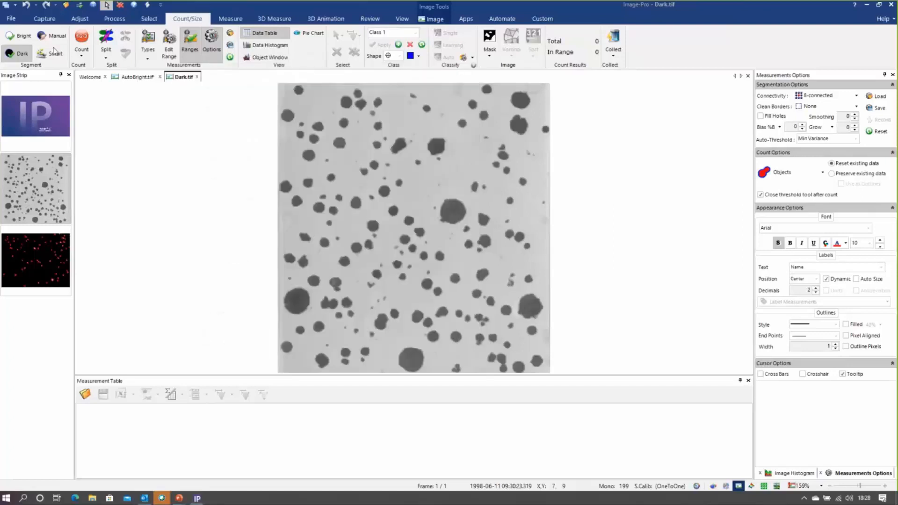
# Apply automatic dark segmentation, raise the threshold end to 171 and count the dark objects
pyautogui.click(21, 54)
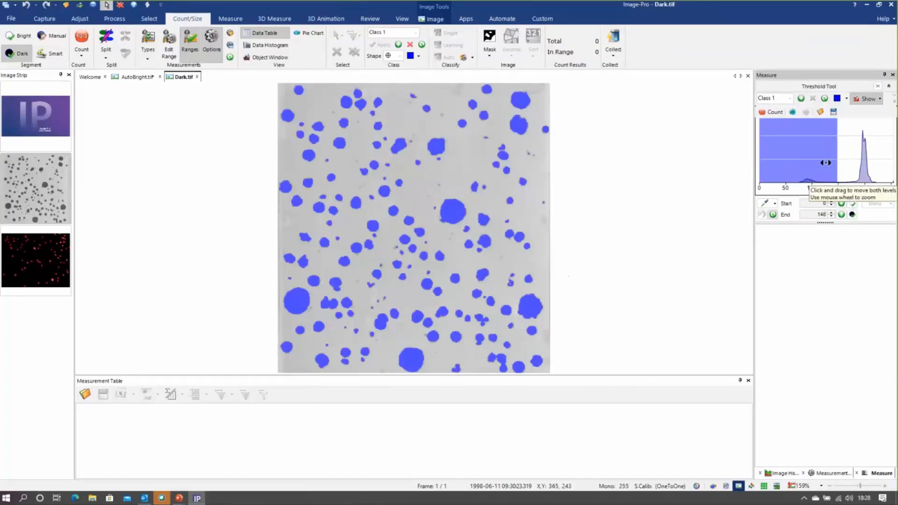
pyautogui.moveTo(839, 145); pyautogui.dragTo(849, 147)
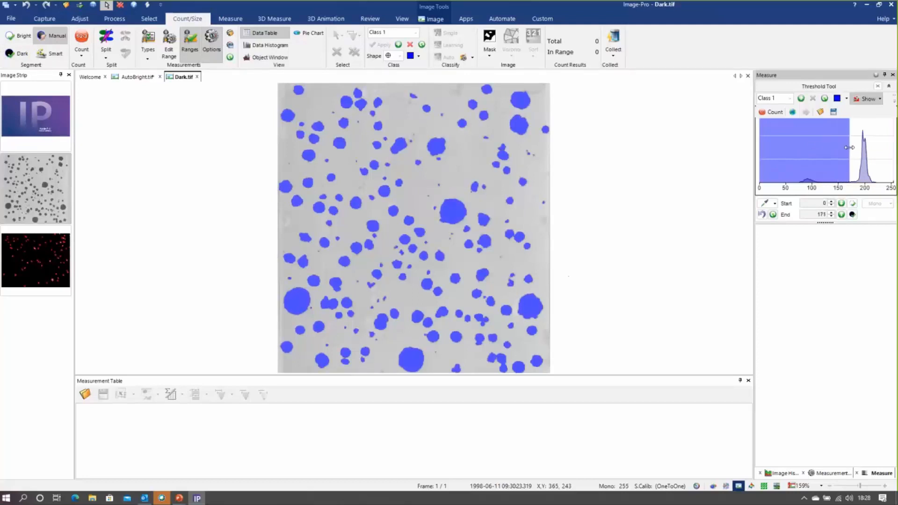
pyautogui.click(82, 35)
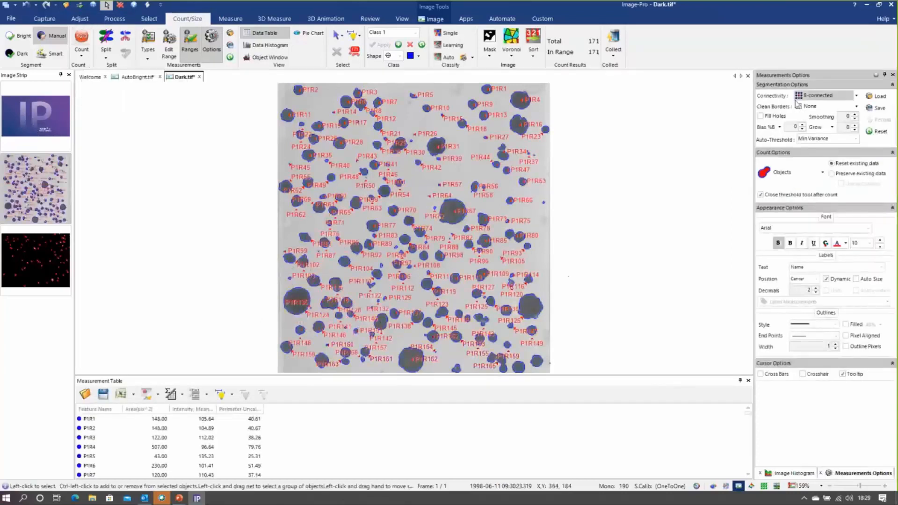
# Set Clean Borders to All and the object label text to None
pyautogui.click(857, 106)
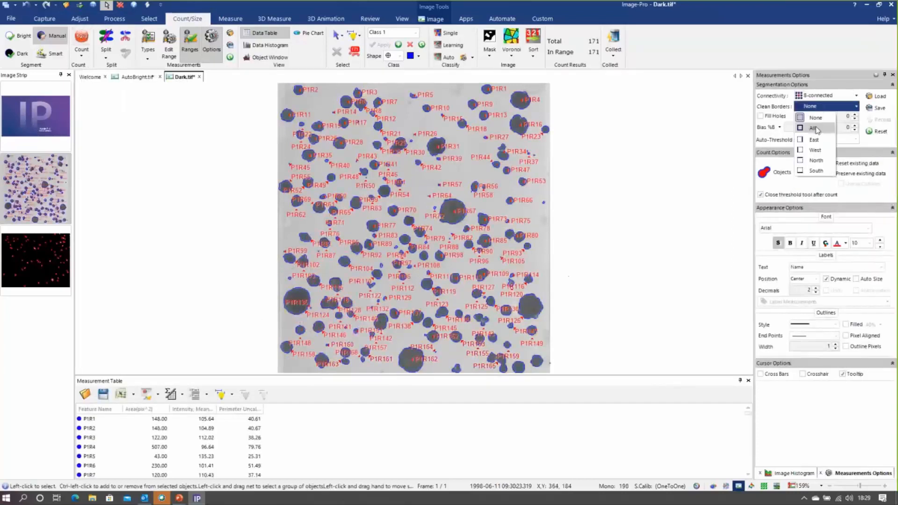
pyautogui.click(818, 129)
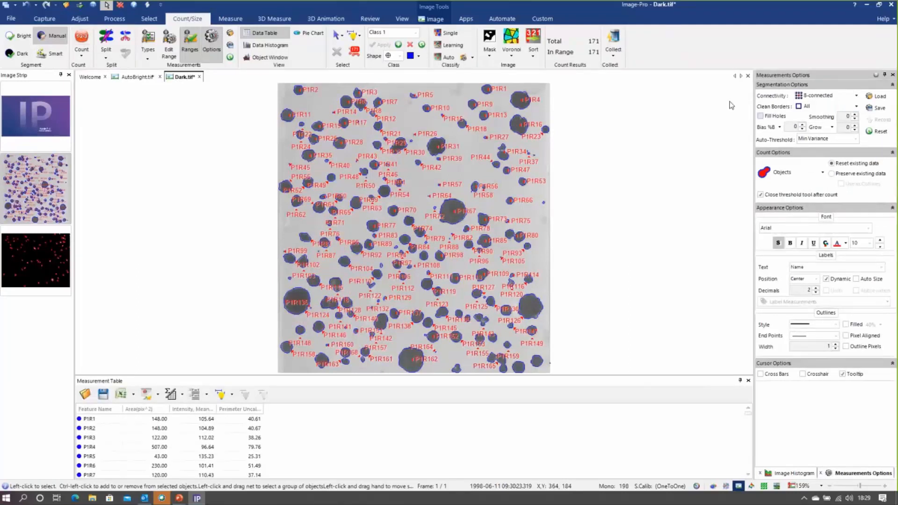
pyautogui.click(881, 268)
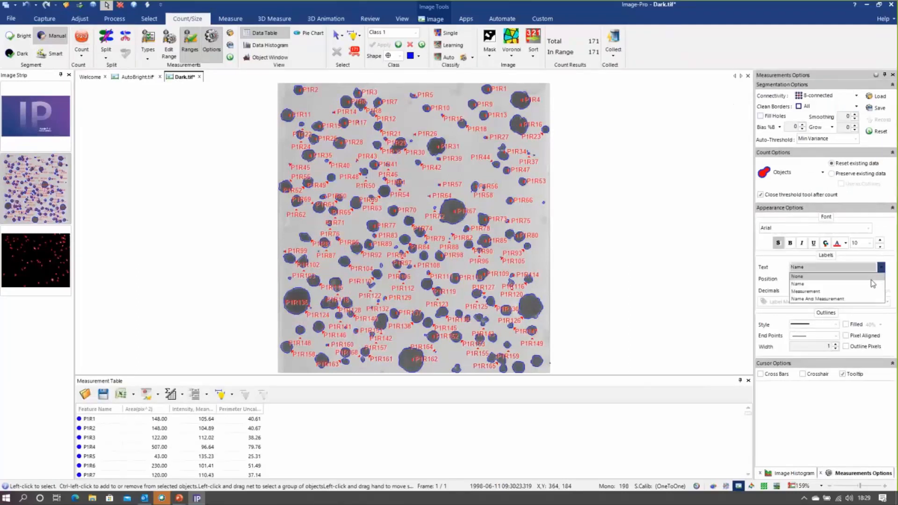
pyautogui.click(872, 279)
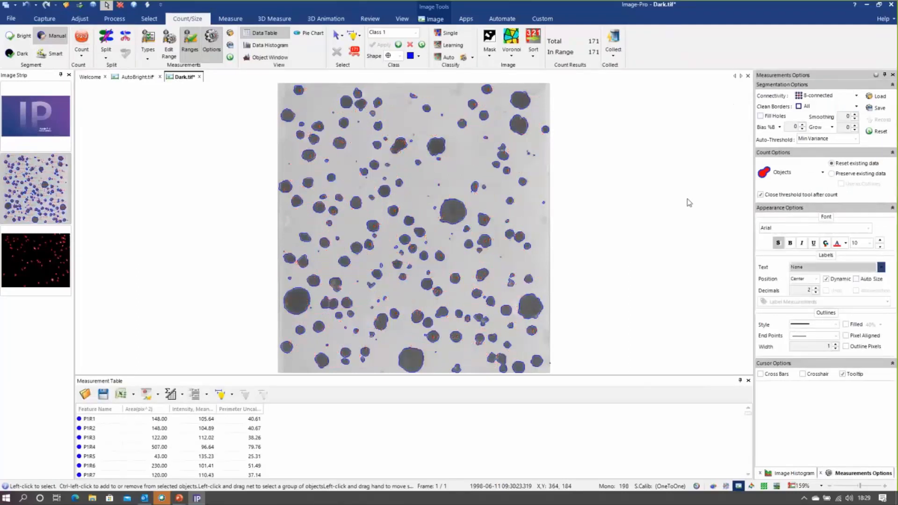
# Set the minimum Region:Area of the measurement range to 20 and apply it to the dark objects
pyautogui.click(168, 44)
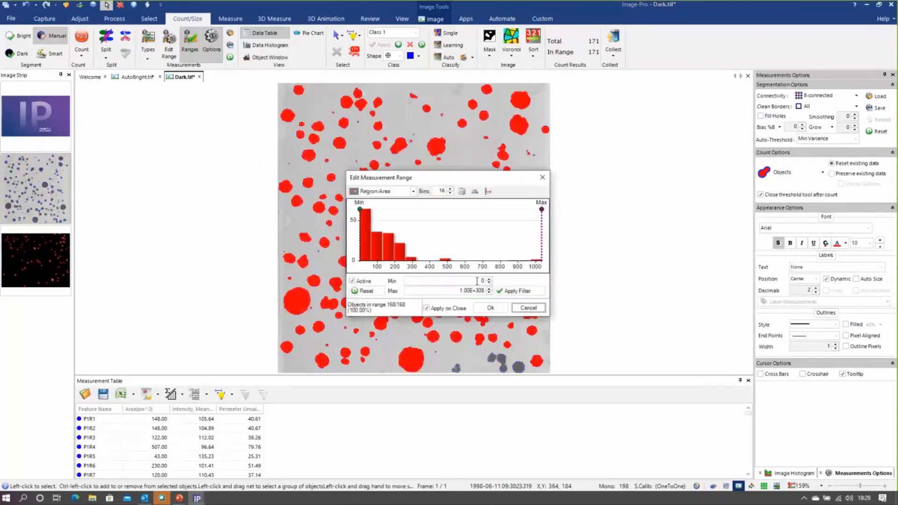
pyautogui.write('20')
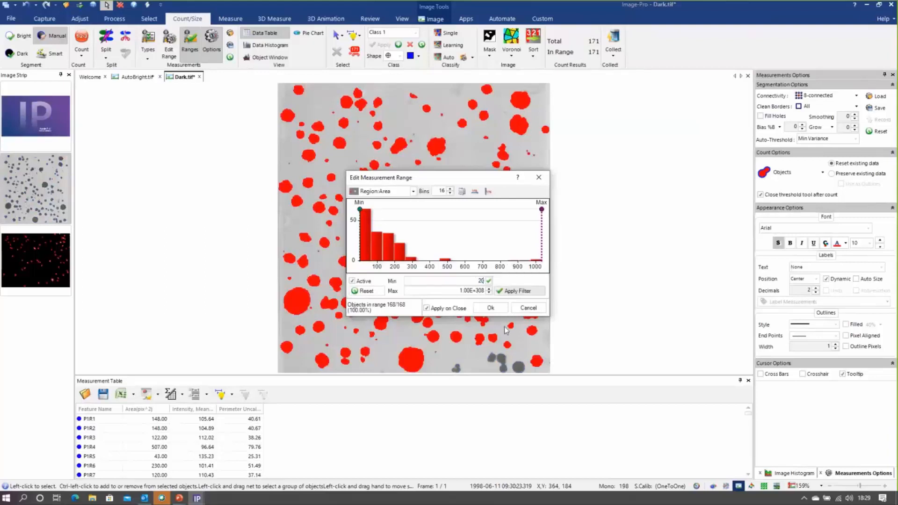
pyautogui.click(491, 308)
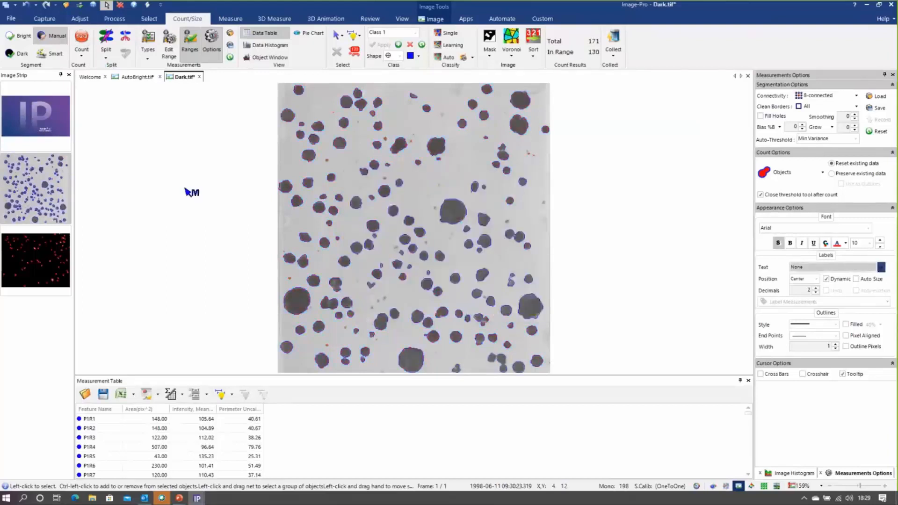
# Enable splitting objects with count and recount the dark objects
pyautogui.click(483, 321)
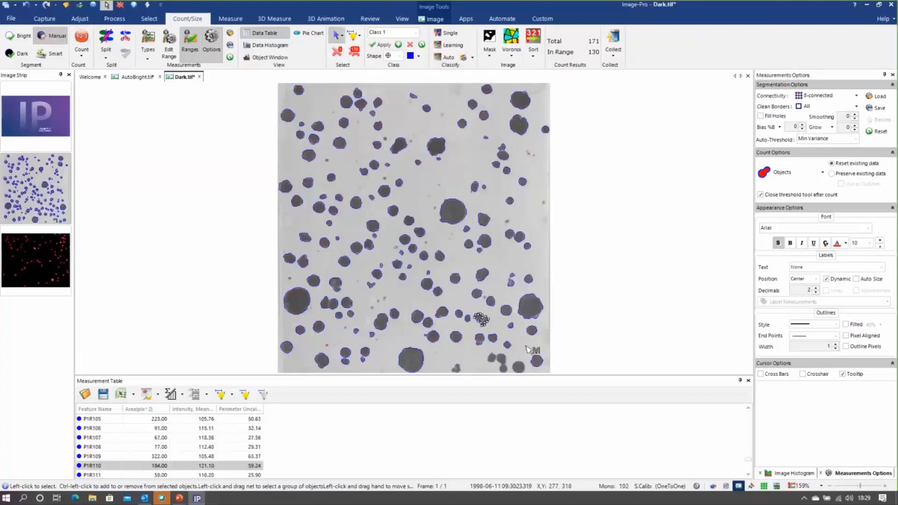
pyautogui.click(105, 59)
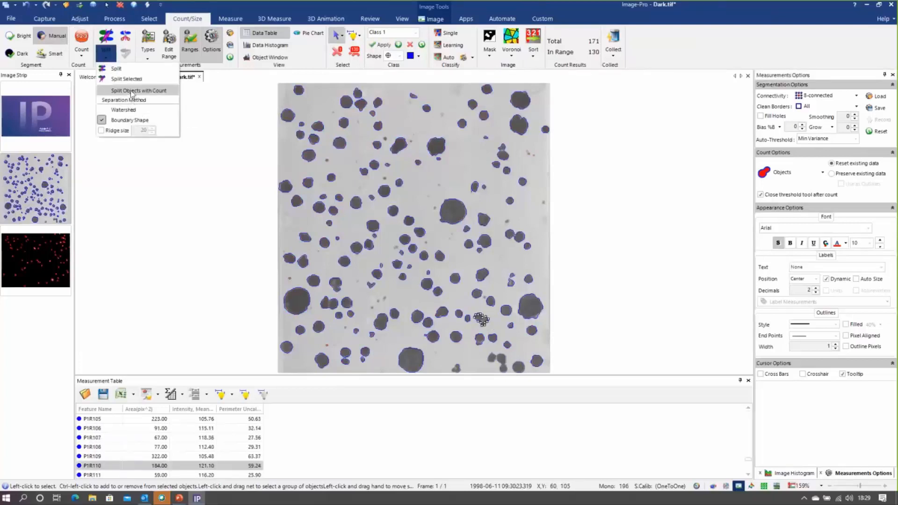
pyautogui.click(102, 90)
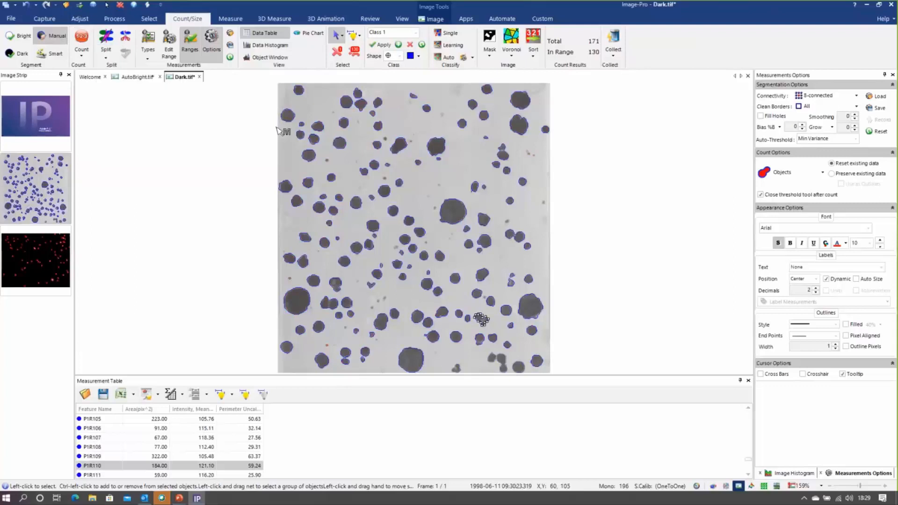
pyautogui.click(85, 42)
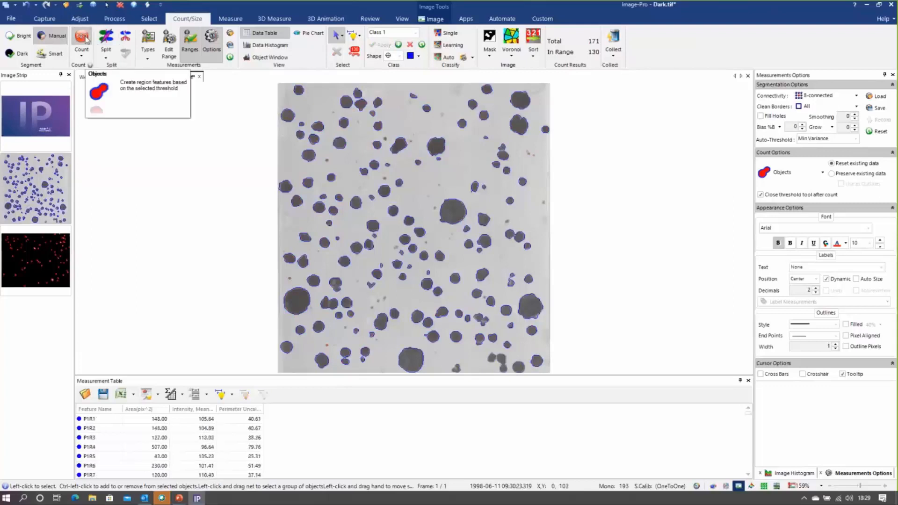
# Set the split separation method to Watershed and recount the dark objects
pyautogui.click(106, 56)
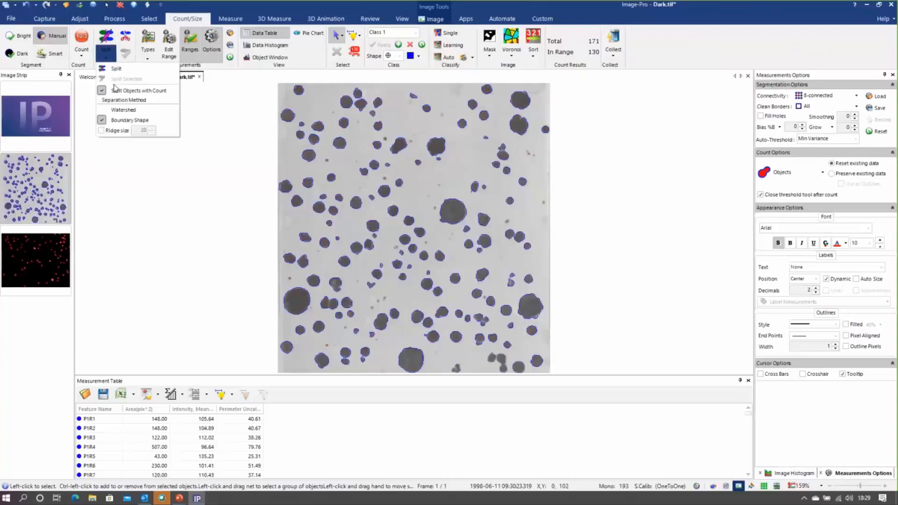
pyautogui.click(123, 109)
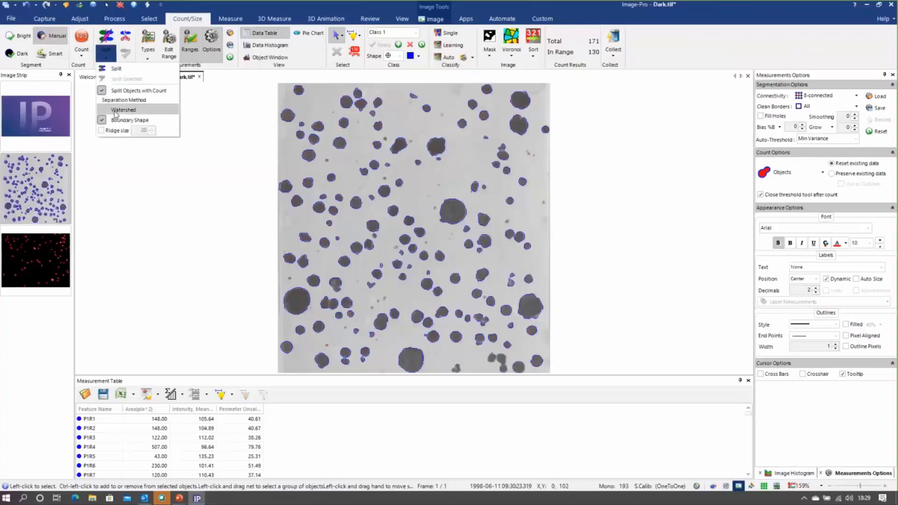
pyautogui.click(83, 42)
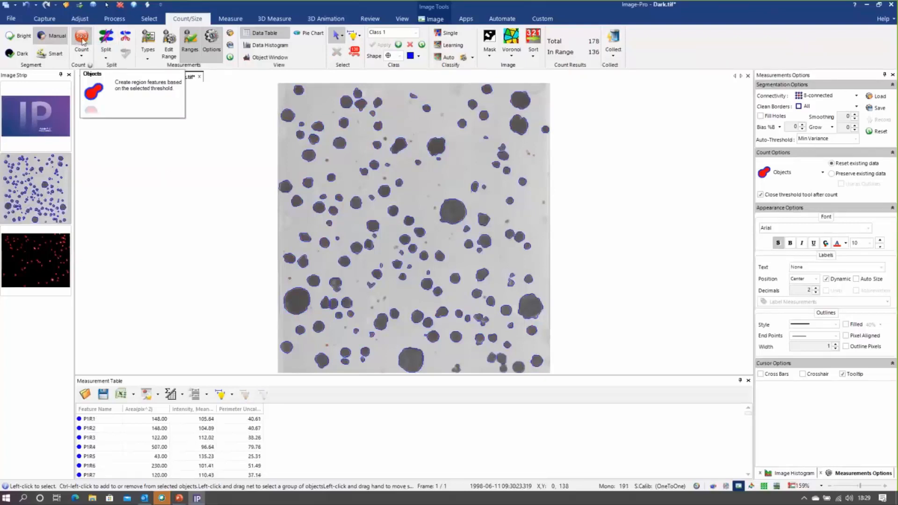
# Delete all counted objects, count the dark objects again and select one in the touching cluster beside the large lower-left object
pyautogui.click(360, 53)
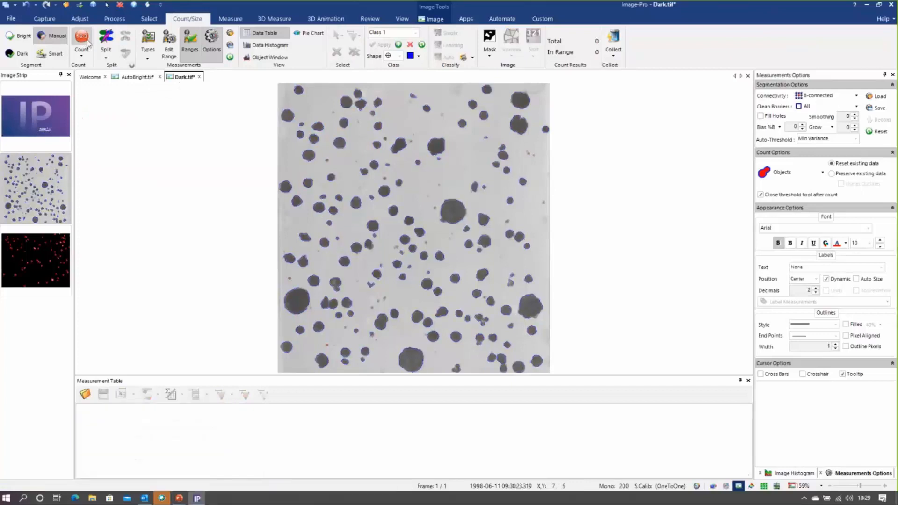
pyautogui.click(88, 43)
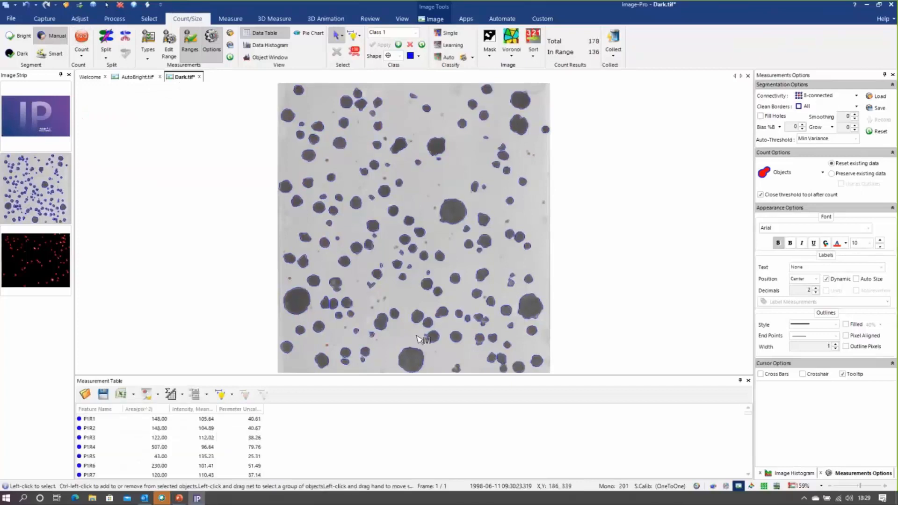
pyautogui.click(335, 305)
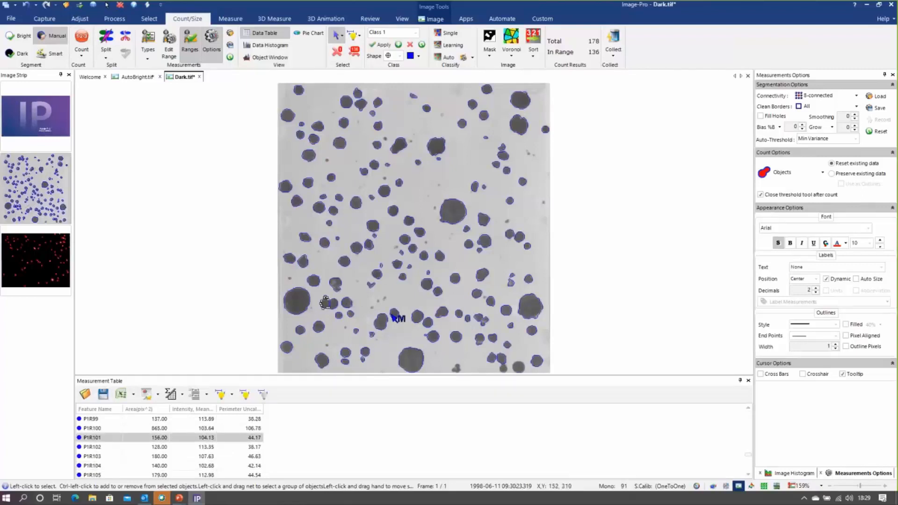
# Switch to the Auto-Dark Segmentation slide show and advance to the slide about saving types, range, thresholds and options
pyautogui.press('super+Tab')
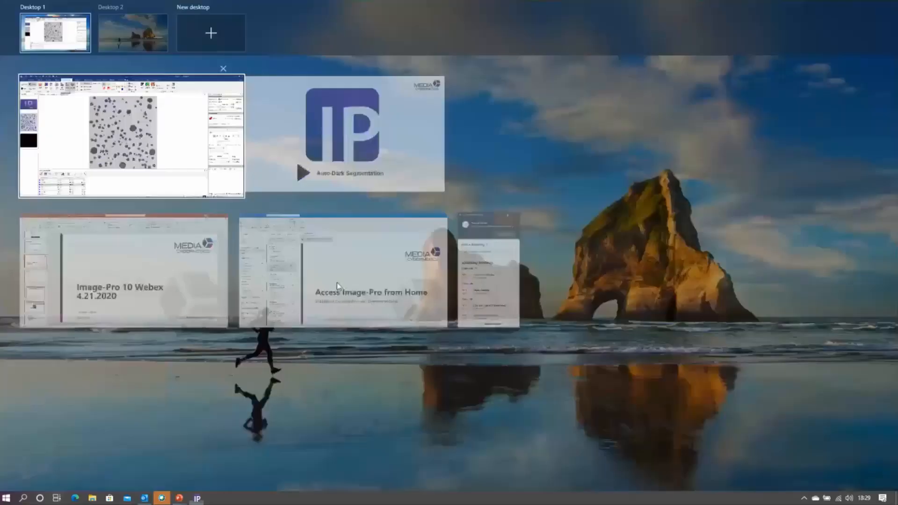
pyautogui.click(343, 155)
pyautogui.click(568, 261)
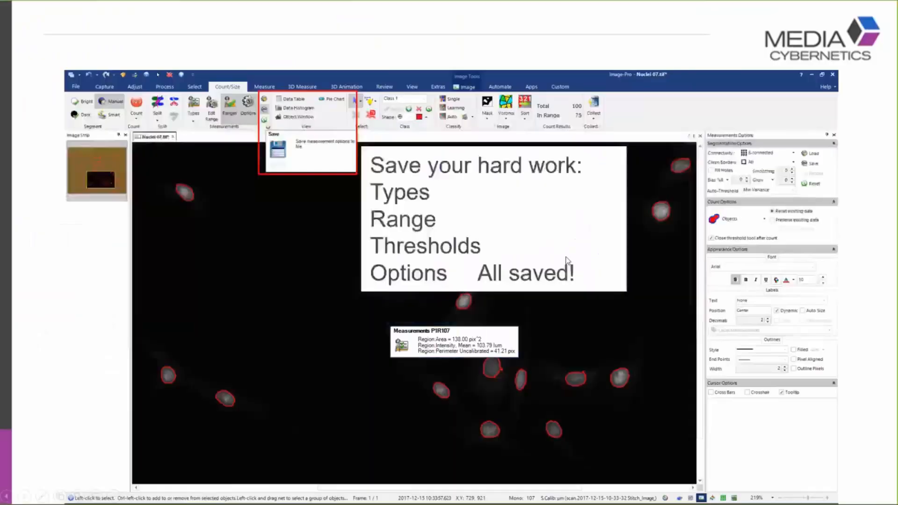
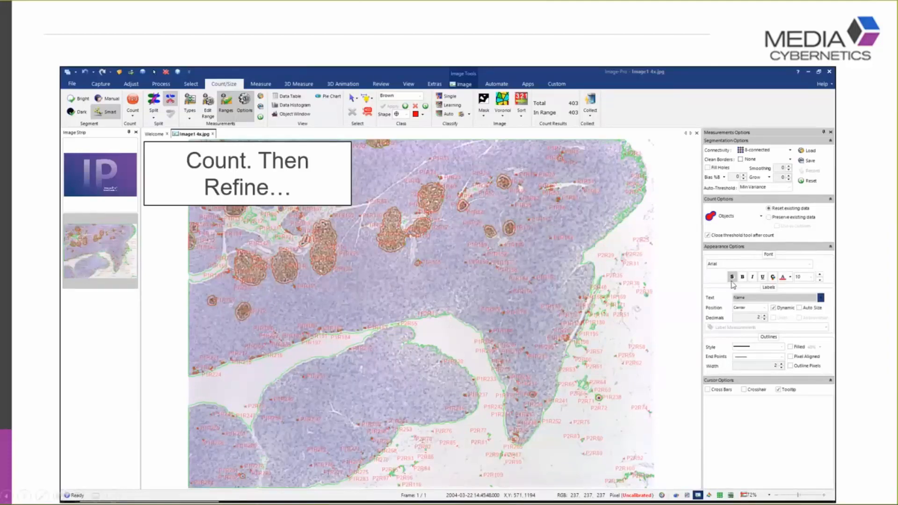
# Advance the slide show past the Set Global and Apply Global slides to the Smart Segmentation title slide
pyautogui.click(731, 281)
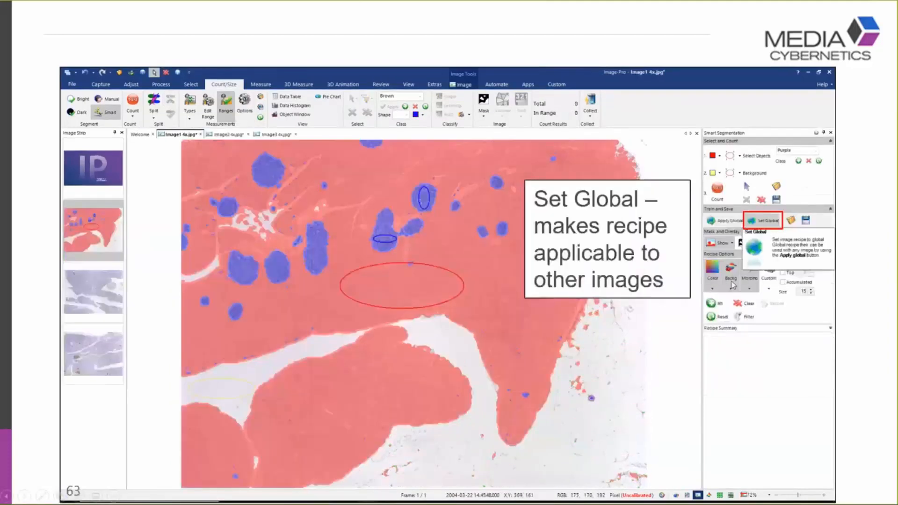
pyautogui.click(778, 223)
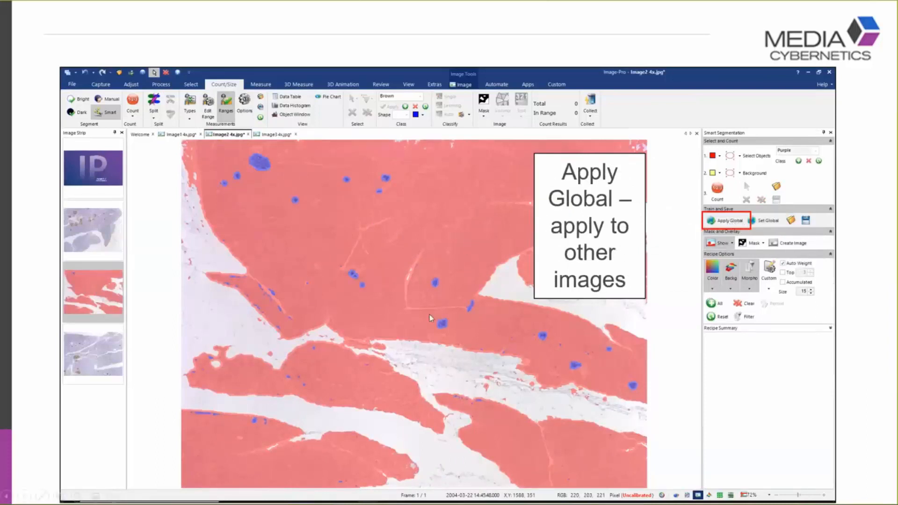
pyautogui.click(334, 263)
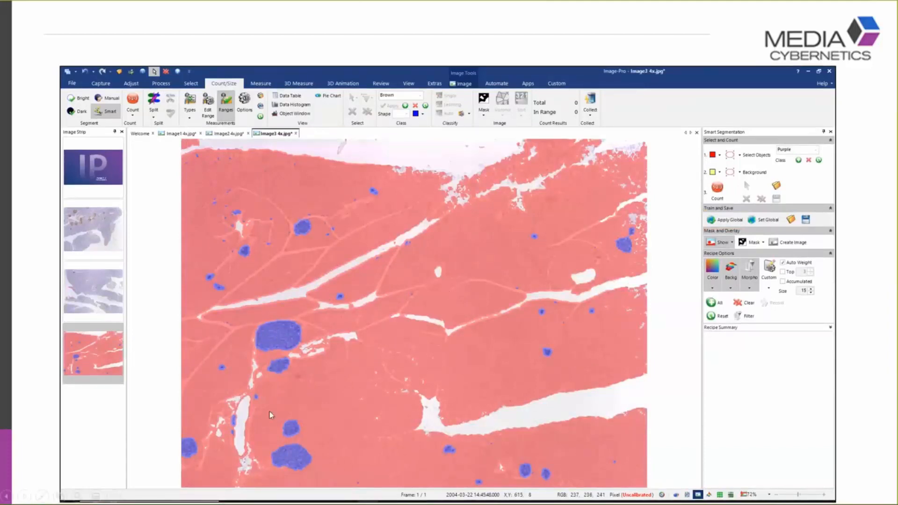
pyautogui.click(449, 329)
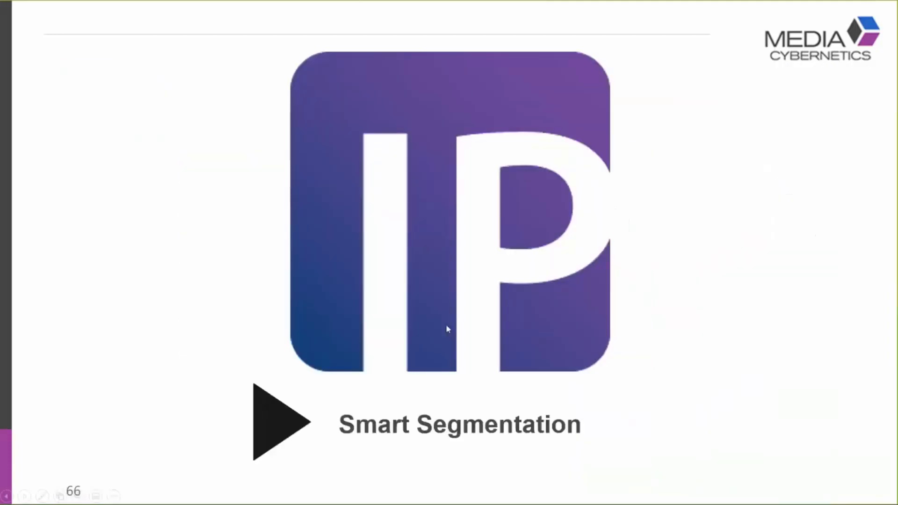
# Switch to Image-Pro and close all open images
pyautogui.press('super+Tab')
pyautogui.click(381, 144)
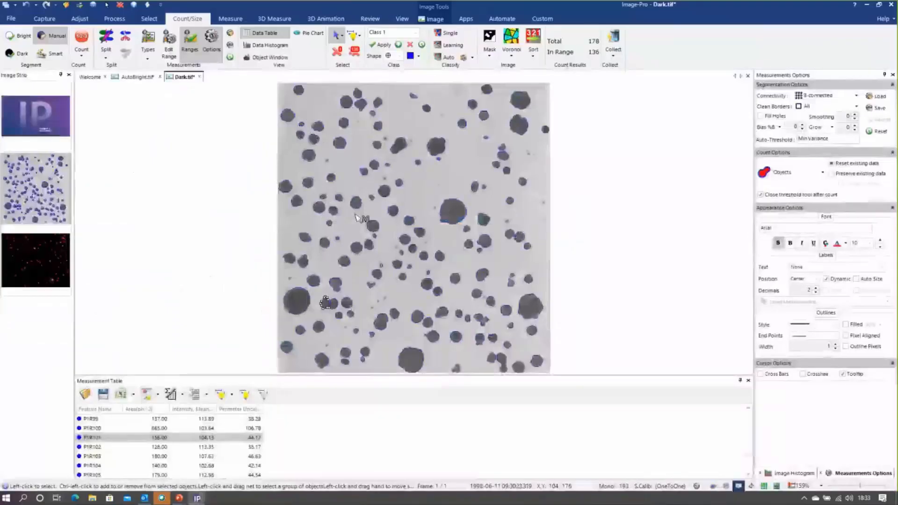
pyautogui.rightClick(173, 78)
pyautogui.click(173, 77)
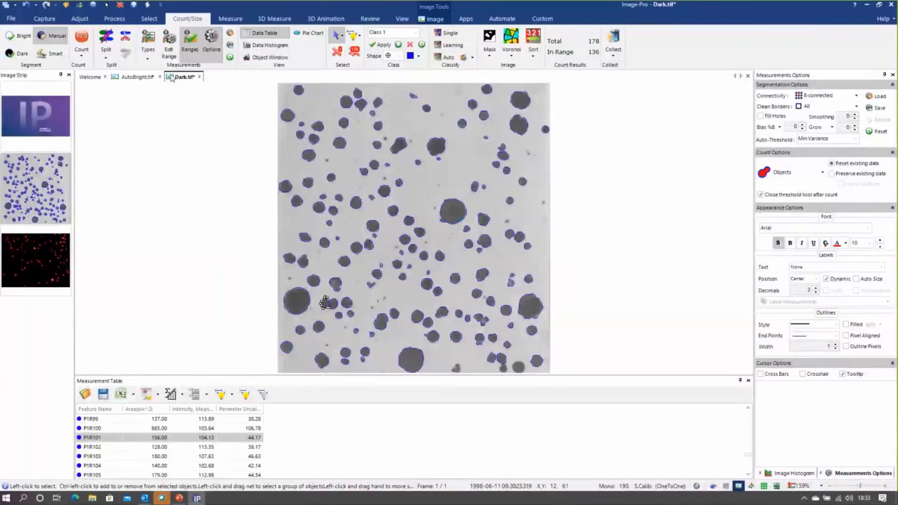
pyautogui.rightClick(172, 77)
pyautogui.click(195, 132)
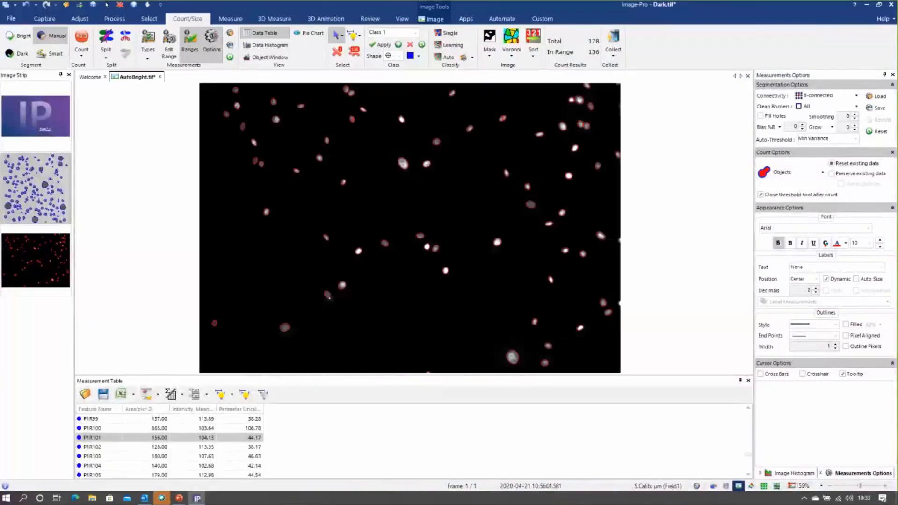
# Open Smart1.tif, Smart2.tif and Smart3.tif from the Smart folder and display Smart1.tif
pyautogui.click(11, 19)
pyautogui.click(21, 55)
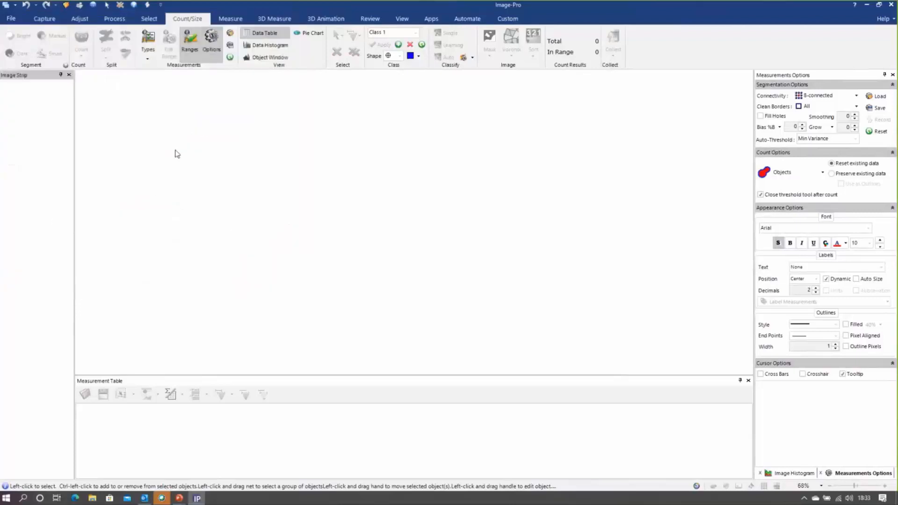
pyautogui.doubleClick(196, 104)
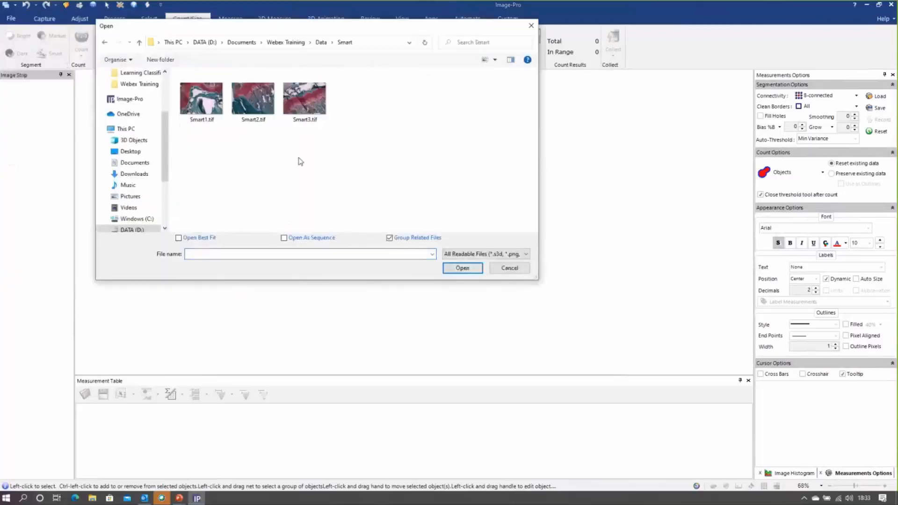
pyautogui.moveTo(306, 157); pyautogui.dragTo(180, 73)
pyautogui.click(462, 268)
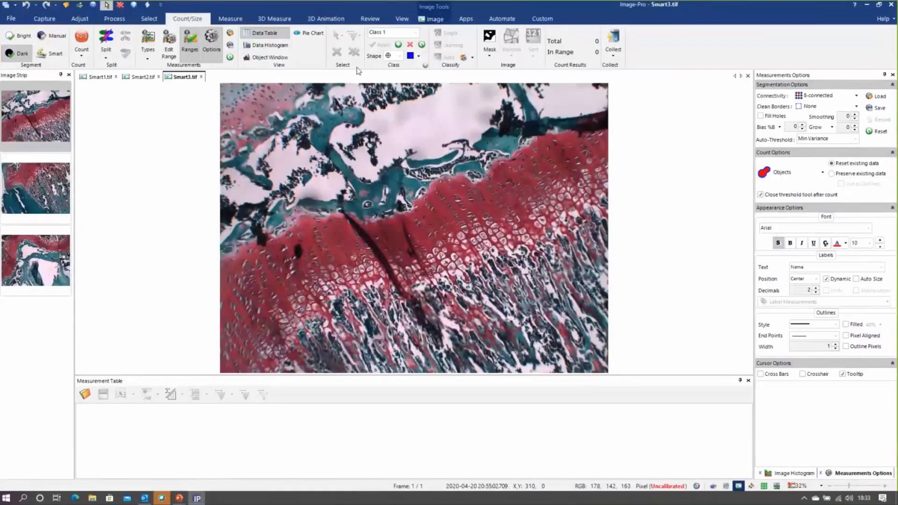
pyautogui.click(99, 77)
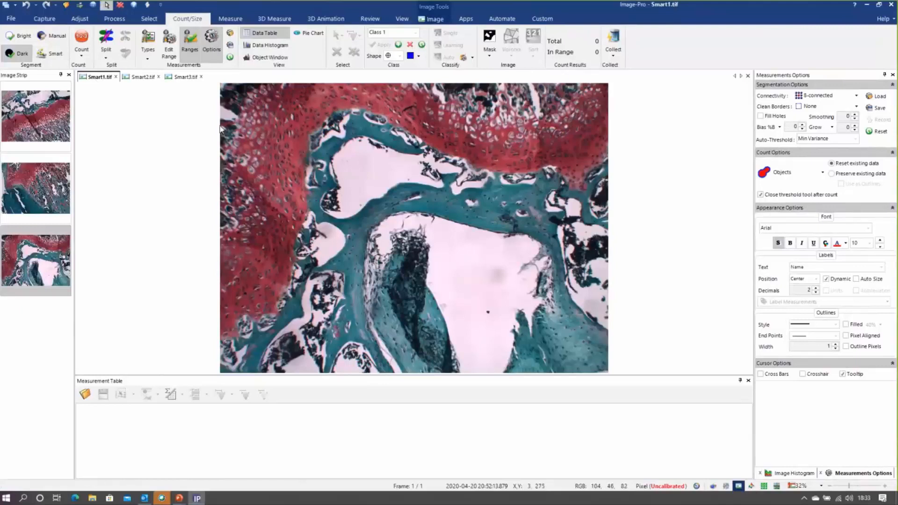
# Start Smart Segmentation on Smart1.tif, reset the classes and recipe options, and include all recipe channels
pyautogui.click(64, 59)
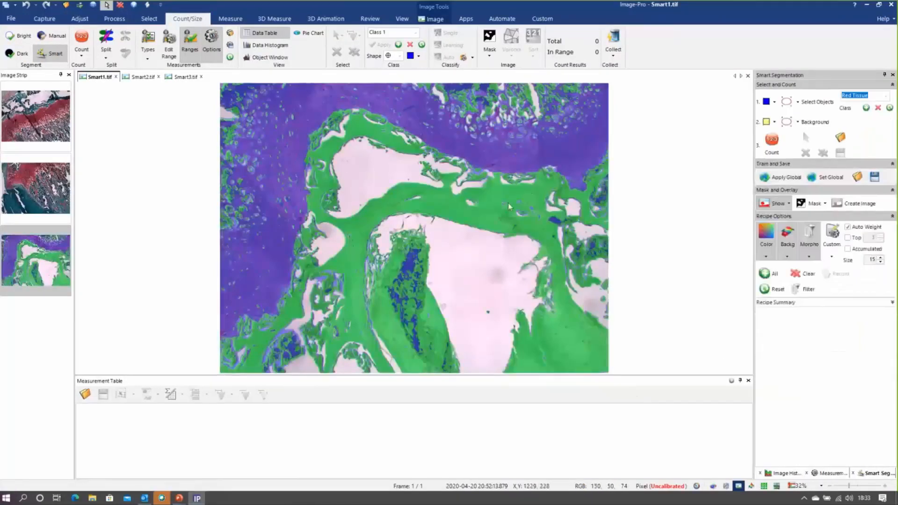
pyautogui.click(890, 108)
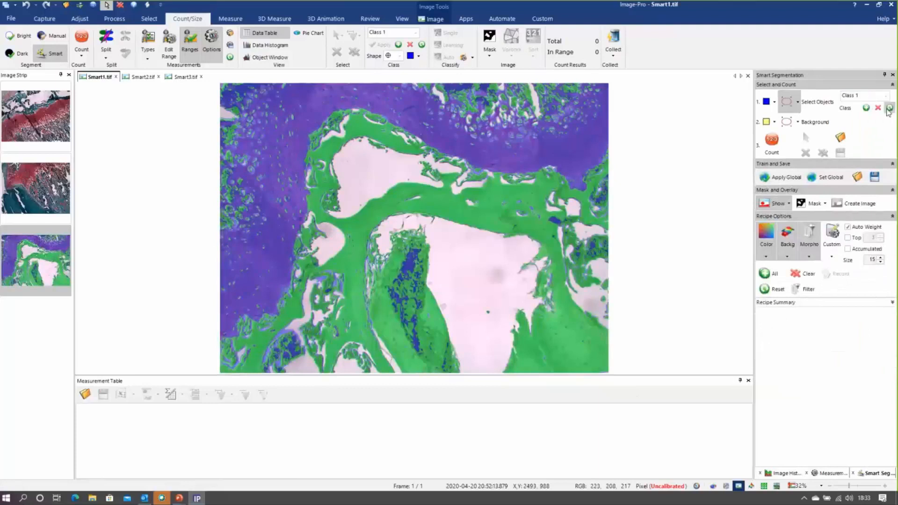
pyautogui.click(778, 289)
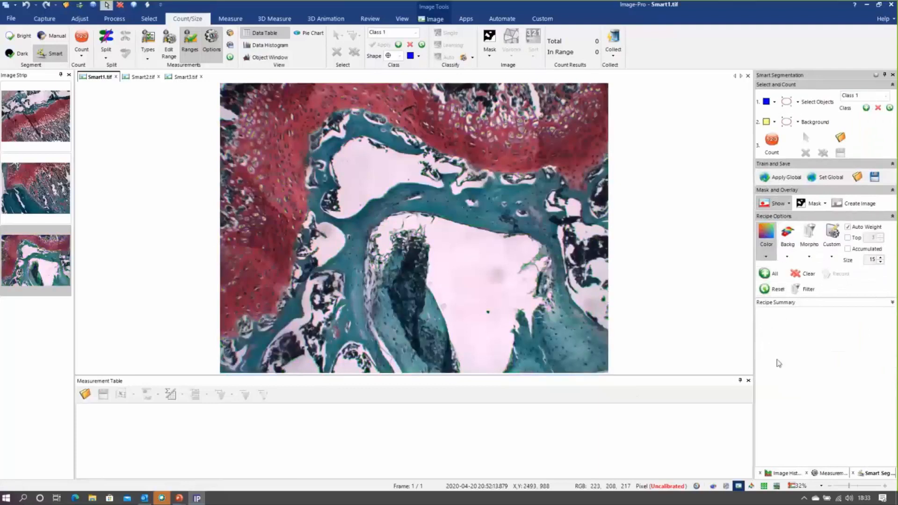
pyautogui.click(768, 275)
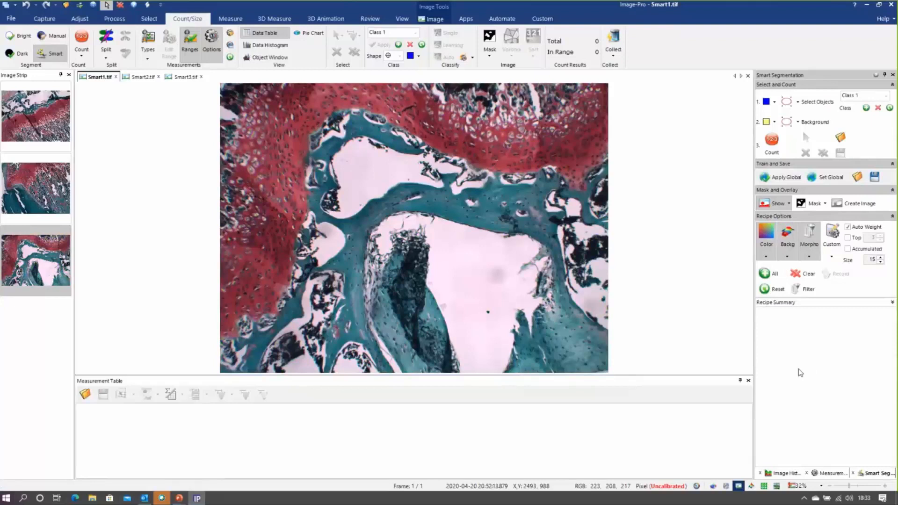
# Rename the first segmentation class as Red Tissue
pyautogui.click(845, 96)
pyautogui.write('Pu')
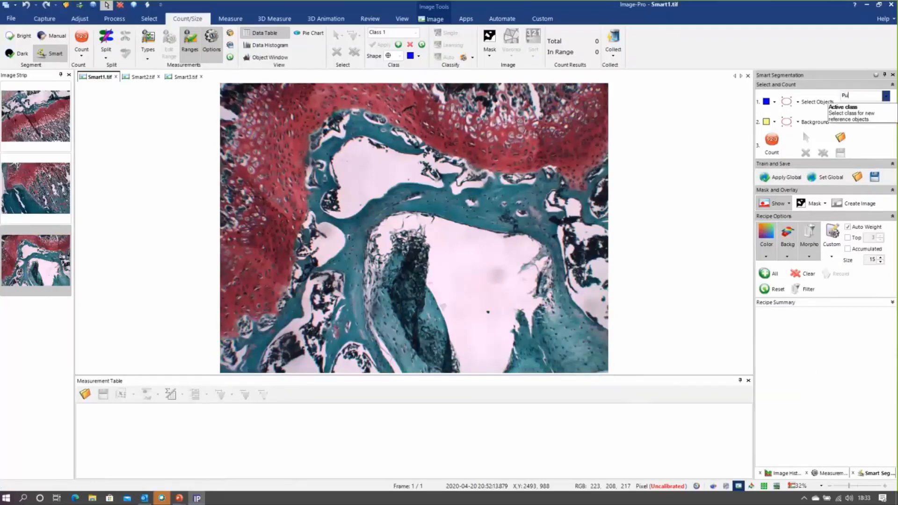
pyautogui.write('rple Tissue')
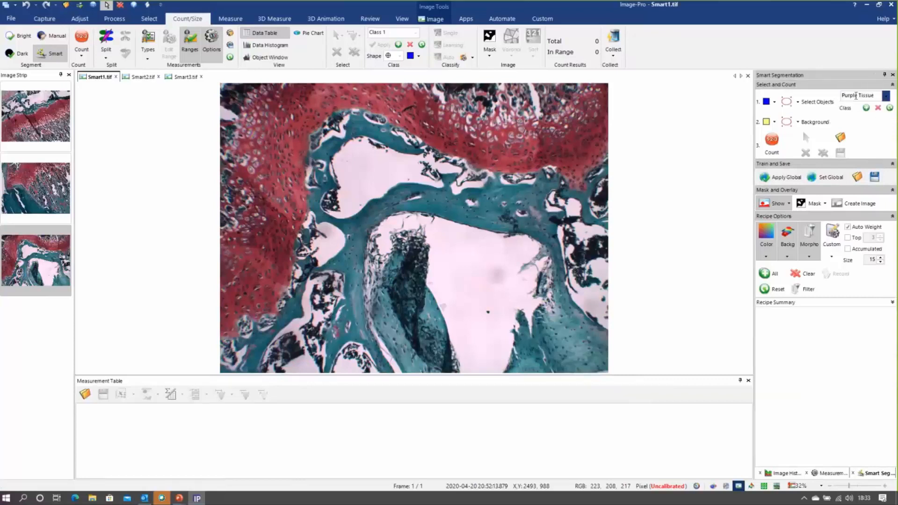
pyautogui.doubleClick(857, 96)
pyautogui.write('Red')
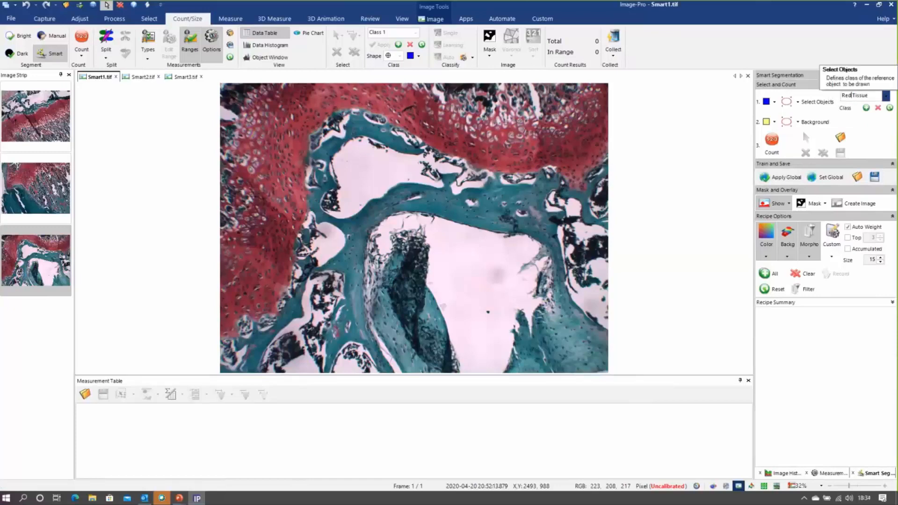
# Mark two narrow elliptical Red Tissue references, the first about 36 × 101 pixels, in the red areas right and left of the upper cavity
pyautogui.click(788, 105)
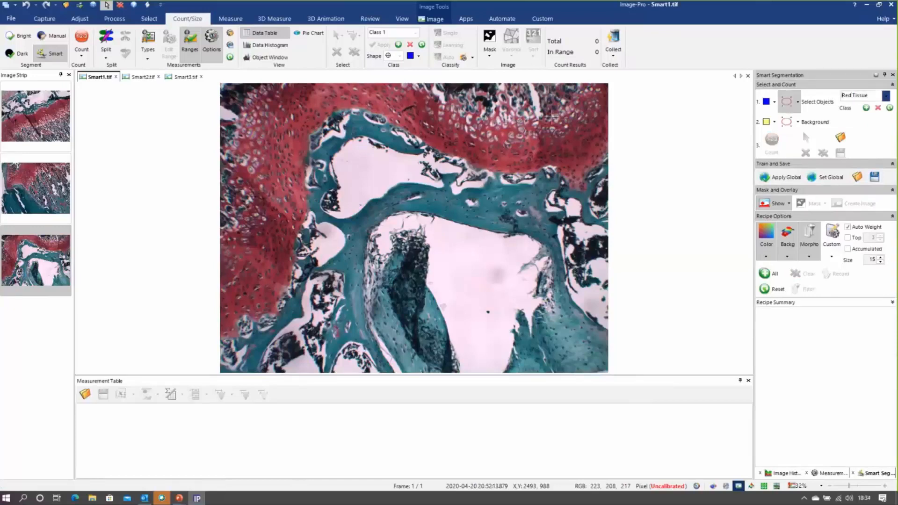
pyautogui.scroll(5, 505, 152)
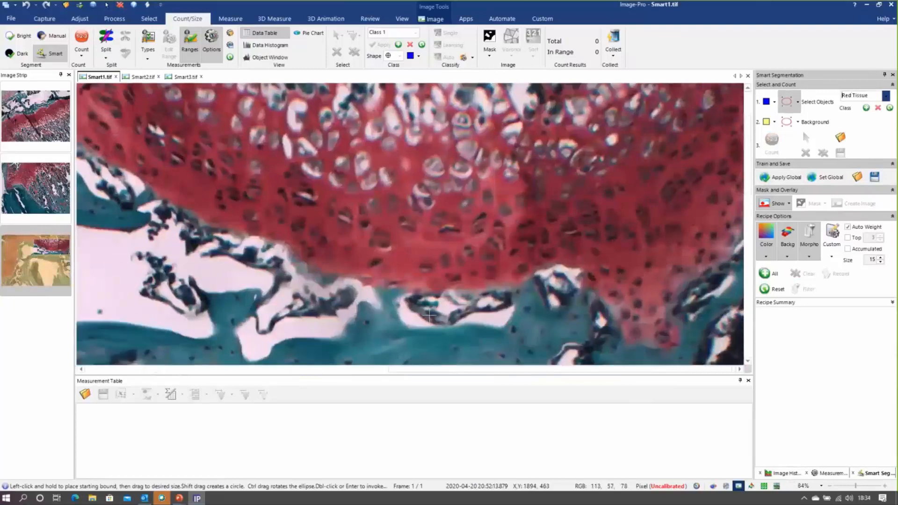
pyautogui.click(797, 102)
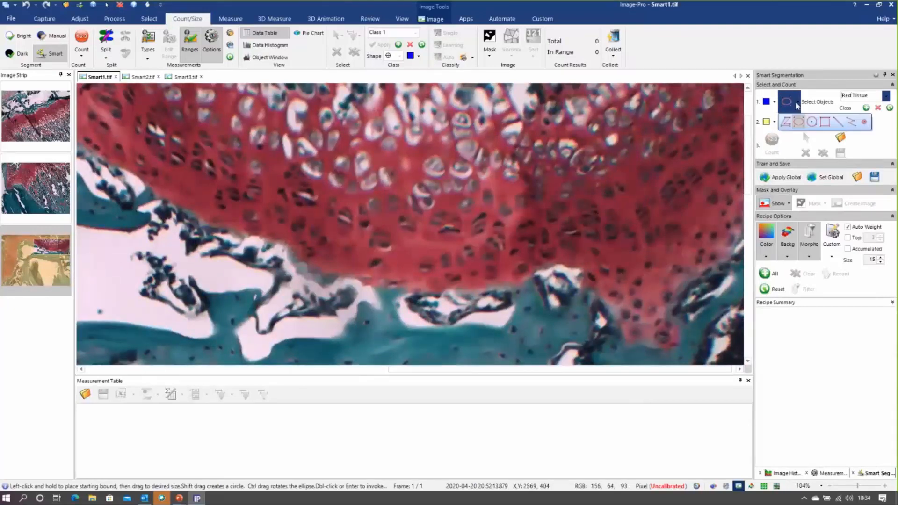
pyautogui.click(886, 116)
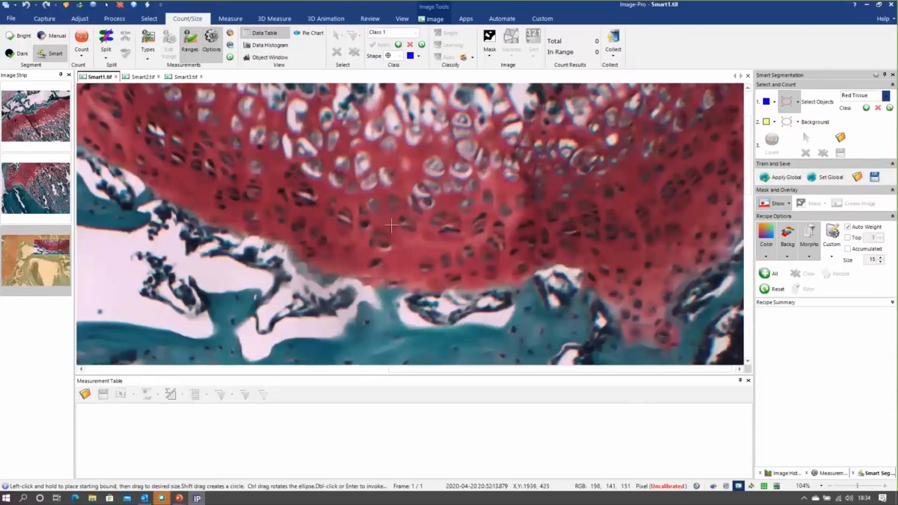
pyautogui.moveTo(395, 229); pyautogui.dragTo(412, 278)
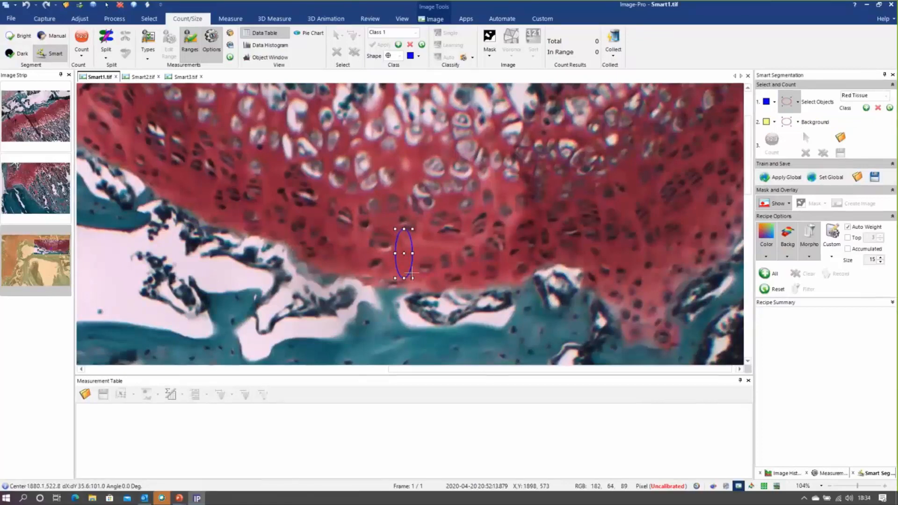
pyautogui.moveTo(424, 370); pyautogui.dragTo(184, 334)
pyautogui.moveTo(185, 182); pyautogui.dragTo(204, 218)
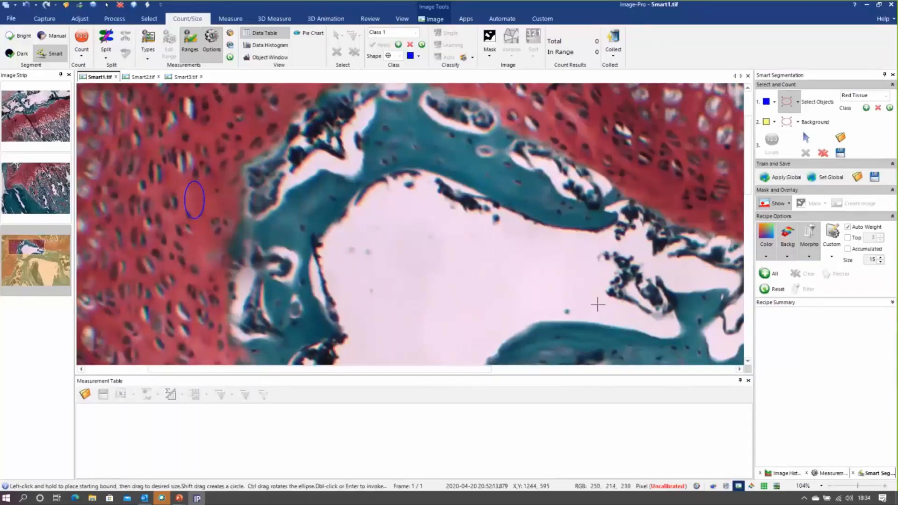
# Add a second class named Cyan Tissue and mark an elliptical reference about 199 × 68 pixels in the teal tissue above the upper cavity
pyautogui.click(866, 108)
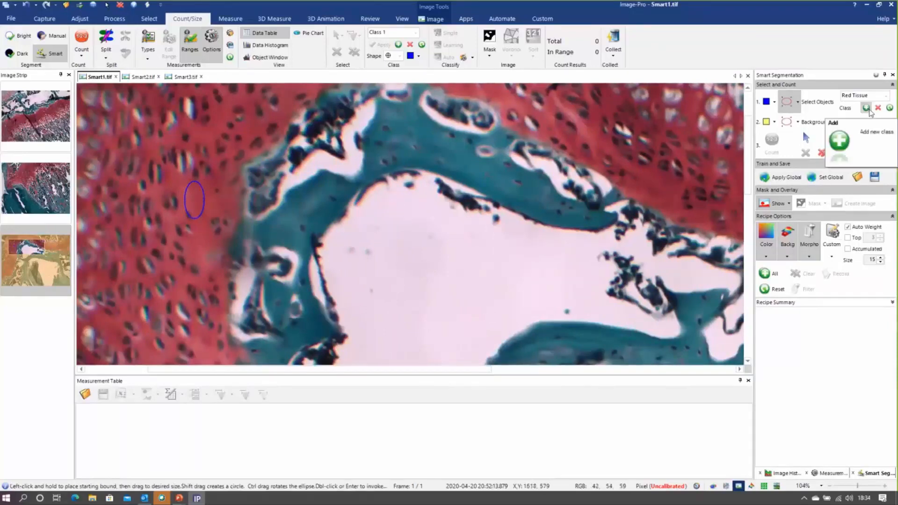
pyautogui.click(866, 96)
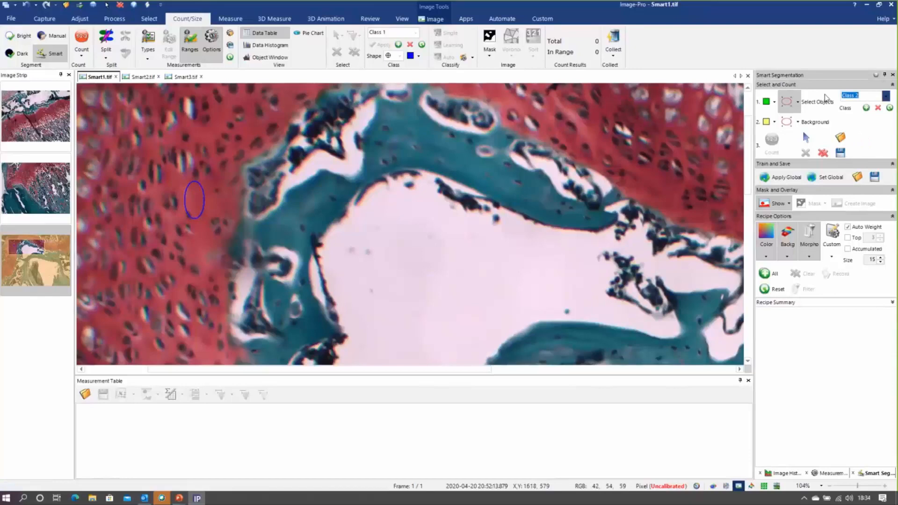
pyautogui.write('Cyan ')
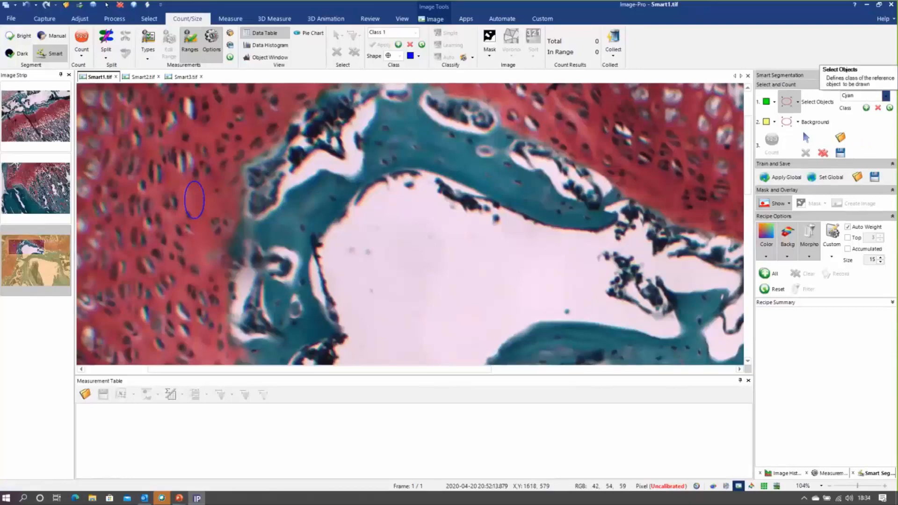
pyautogui.write('Tissue')
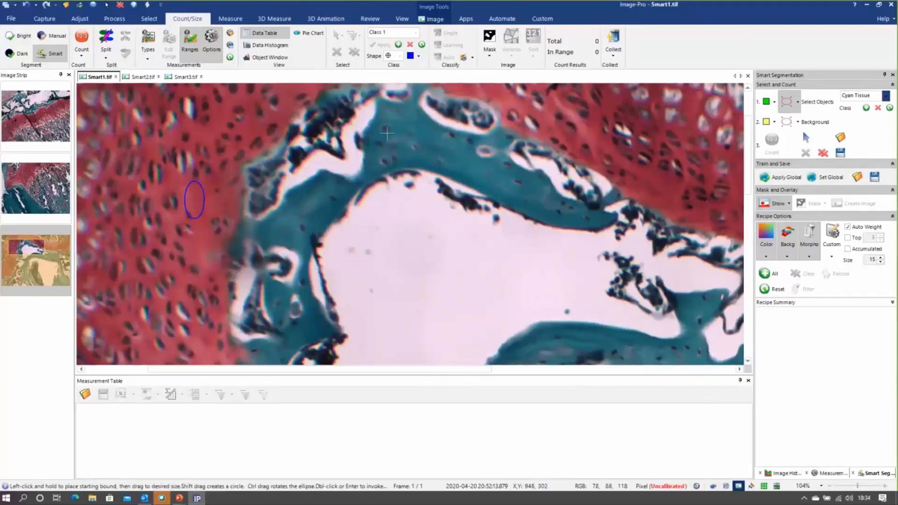
pyautogui.moveTo(369, 130); pyautogui.dragTo(465, 162)
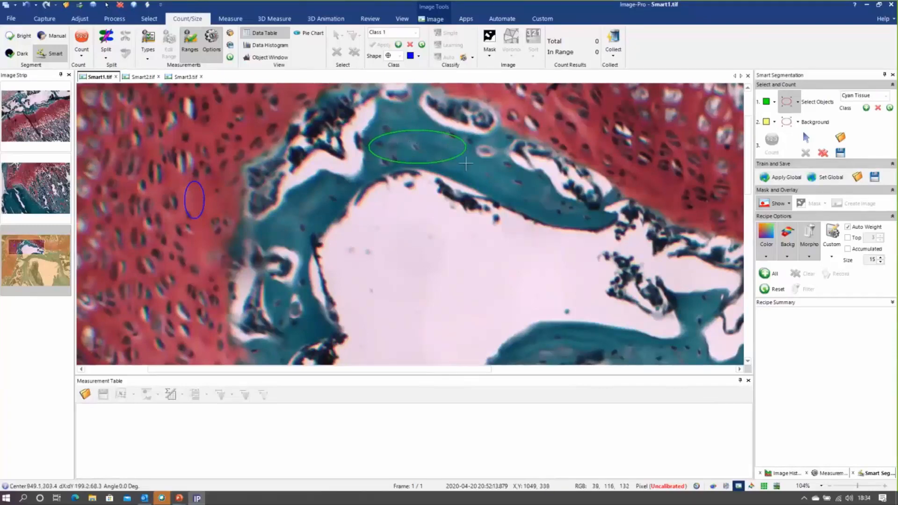
# Mark a tall elliptical background reference inside the large white central cavity
pyautogui.scroll(-5, 581, 279)
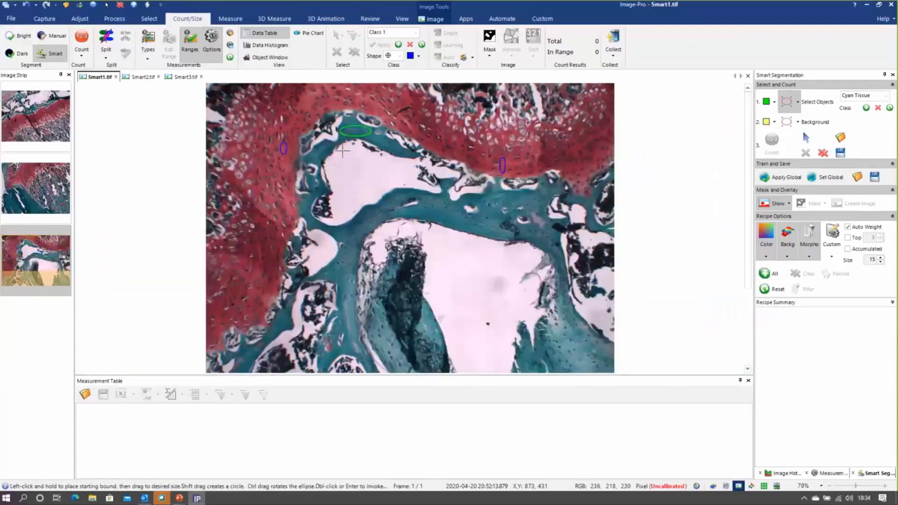
pyautogui.click(786, 123)
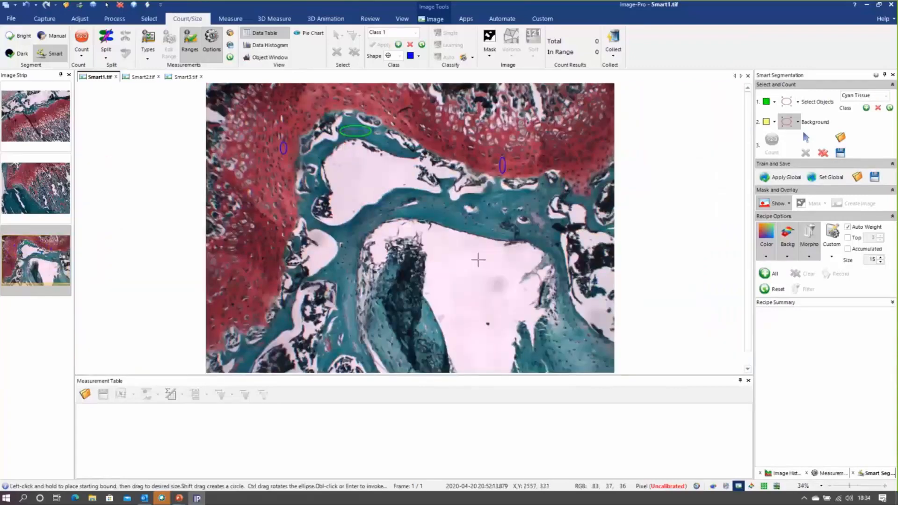
pyautogui.moveTo(443, 240)
pyautogui.mouseDown()
pyautogui.moveTo(489, 302)
pyautogui.moveTo(490, 321)
pyautogui.mouseUp()
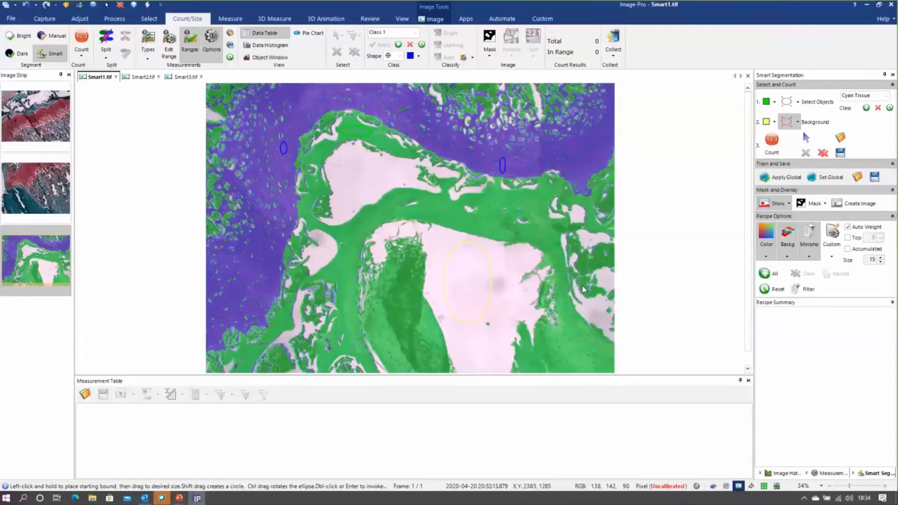
# Add the Region Area measurement to the selected measurement types
pyautogui.click(145, 46)
pyautogui.click(290, 152)
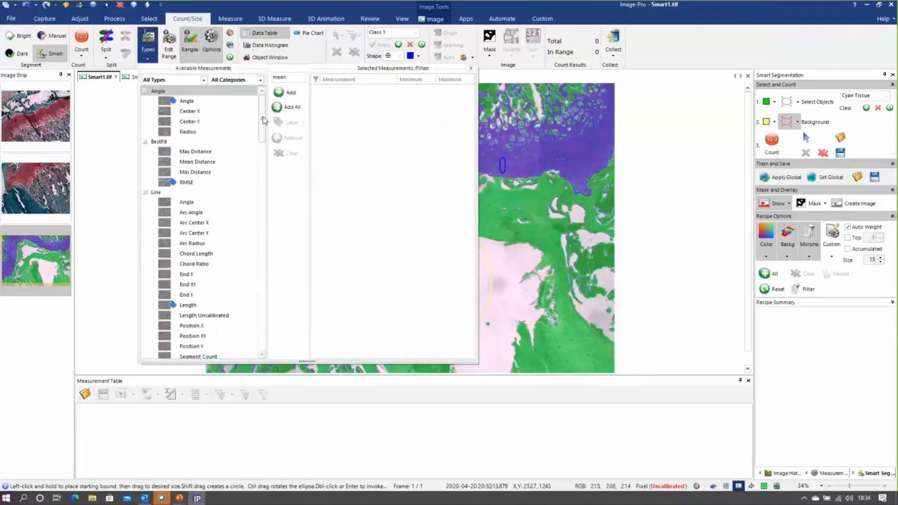
pyautogui.scroll(-1, 262, 120)
pyautogui.moveTo(262, 120); pyautogui.dragTo(262, 183)
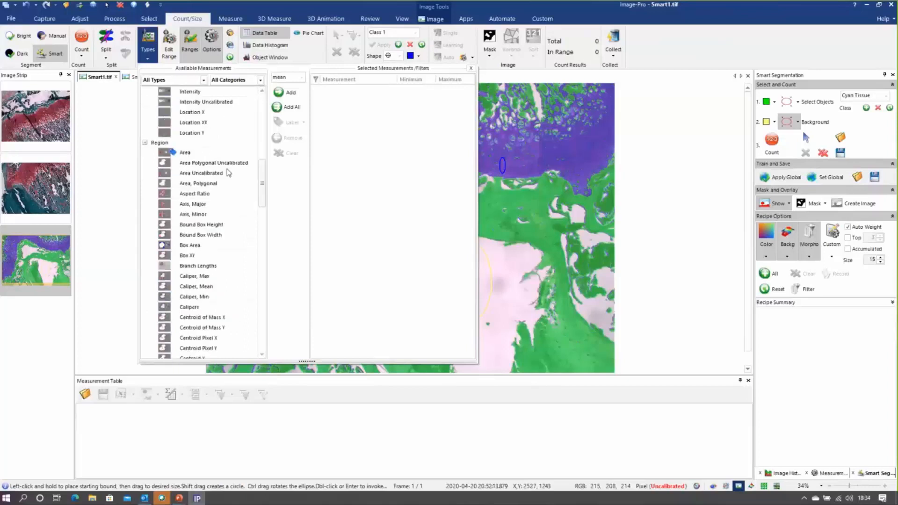
pyautogui.click(210, 154)
pyautogui.click(279, 92)
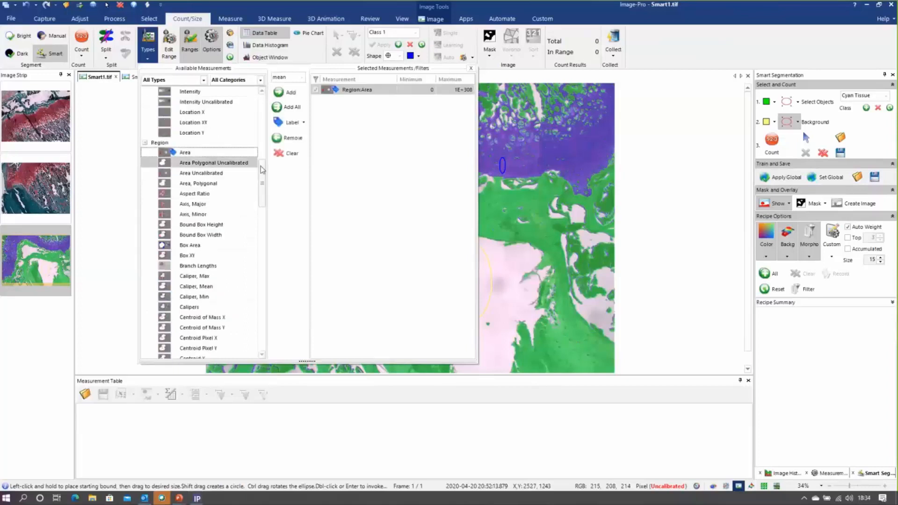
# Add the Region Percent Area (%) measurement to the selected measurement types
pyautogui.moveTo(268, 205); pyautogui.dragTo(271, 318)
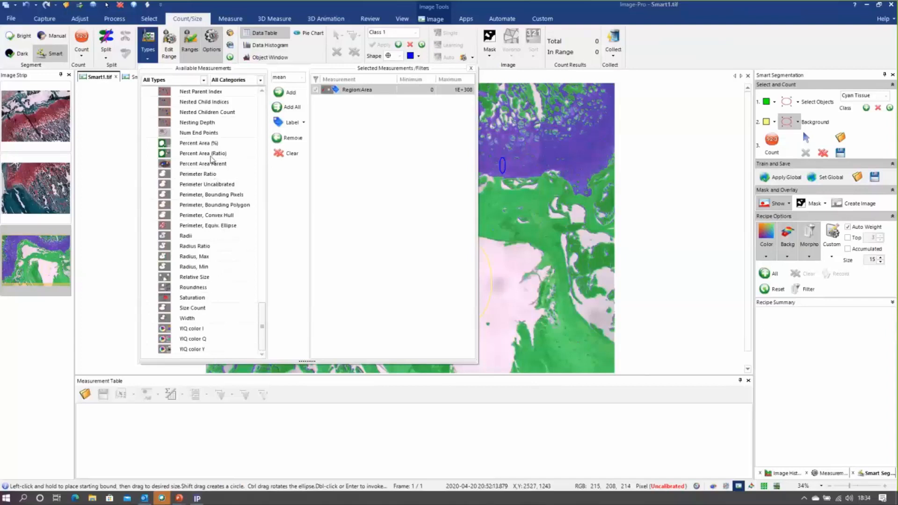
pyautogui.click(279, 107)
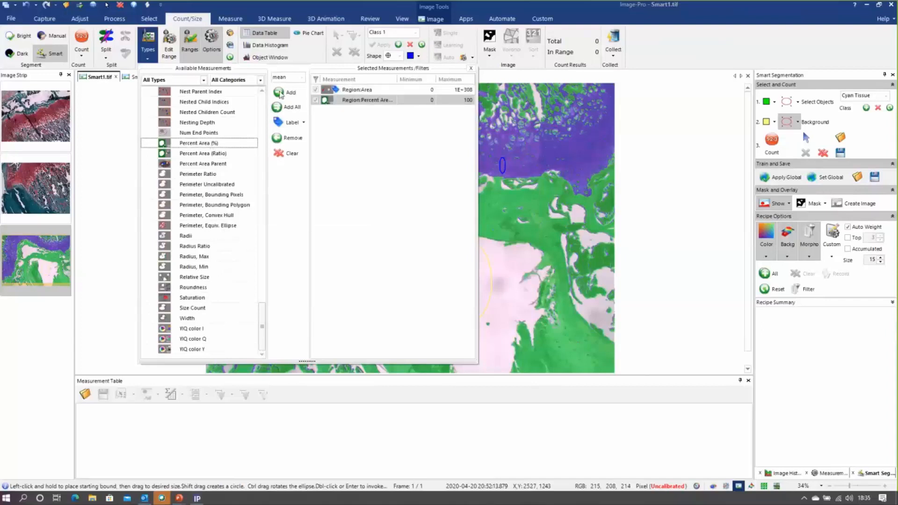
pyautogui.click(472, 69)
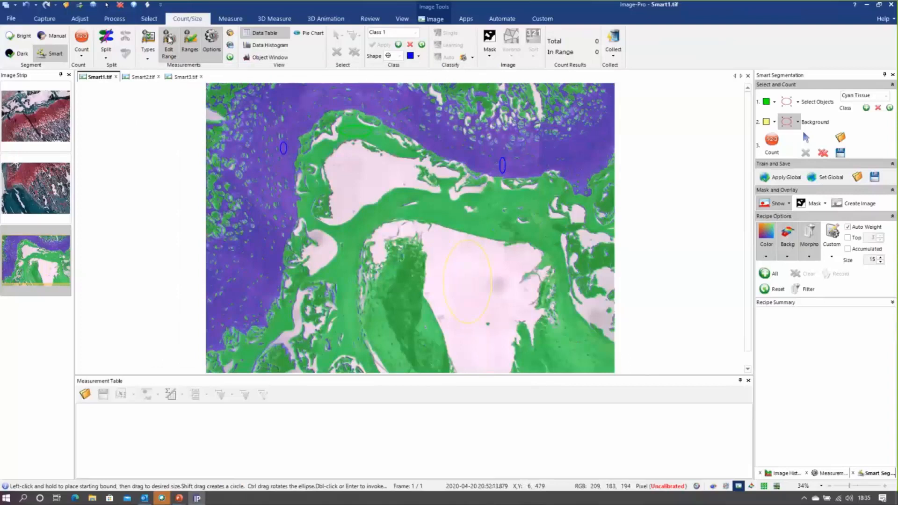
# Set the Region Area range minimum to 50 and count the classified tissue objects in Smart1.tif
pyautogui.click(170, 39)
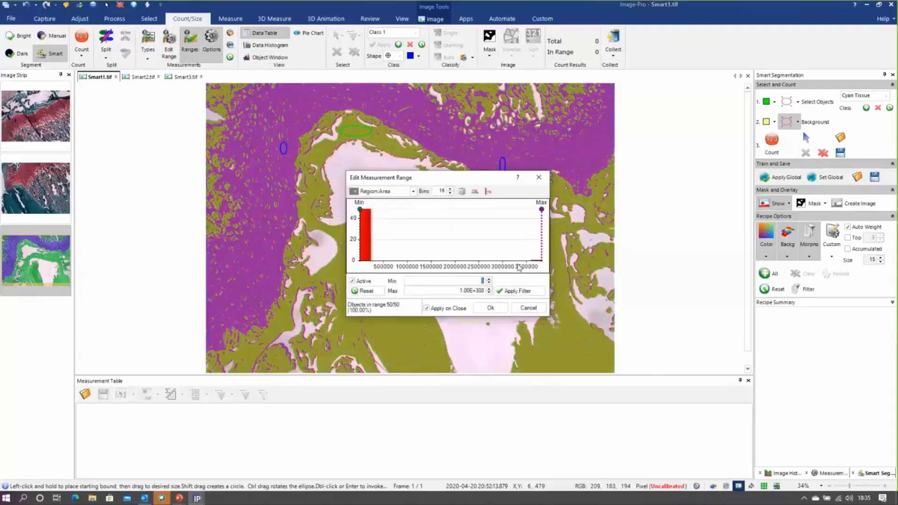
pyautogui.write('50')
pyautogui.click(490, 308)
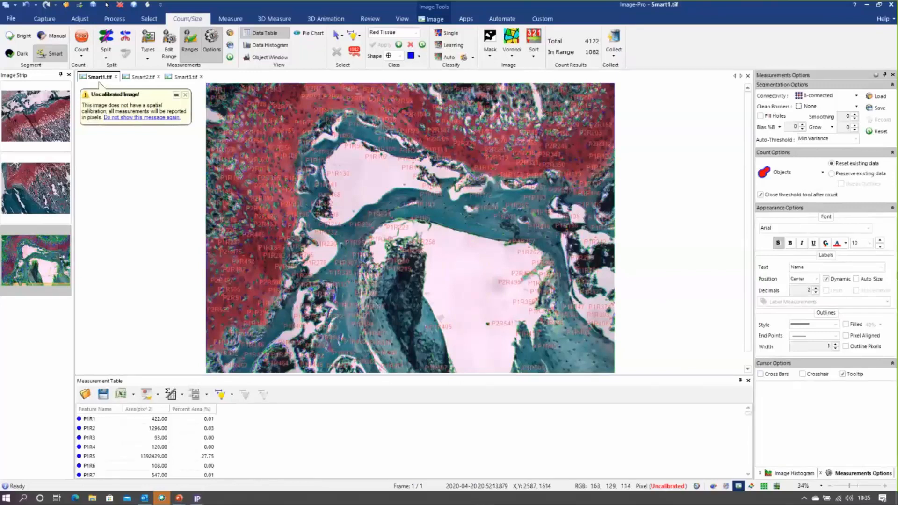
# Set the object label text to None and display the counted objects with filled outlines
pyautogui.click(882, 267)
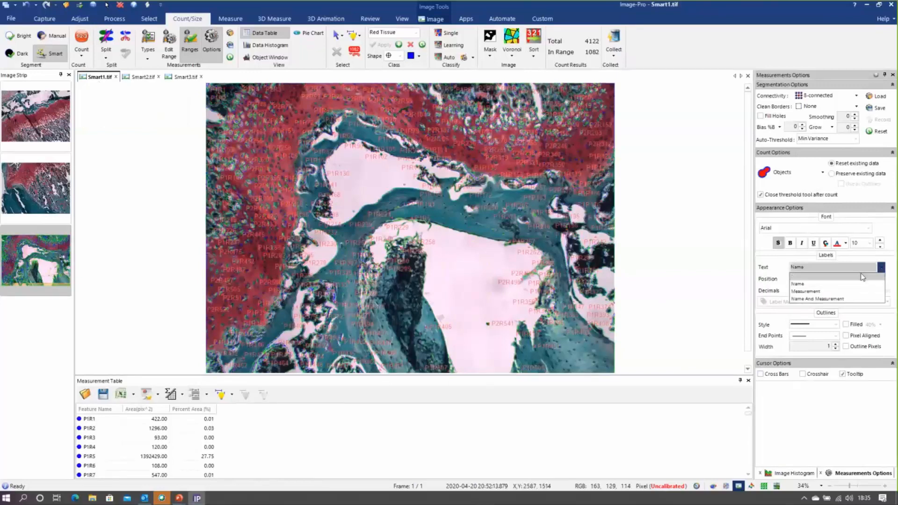
pyautogui.click(862, 276)
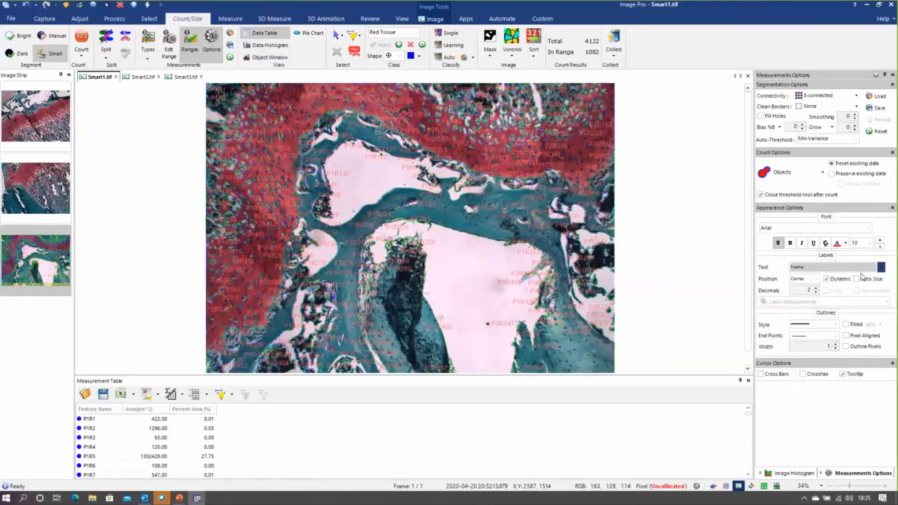
pyautogui.click(846, 325)
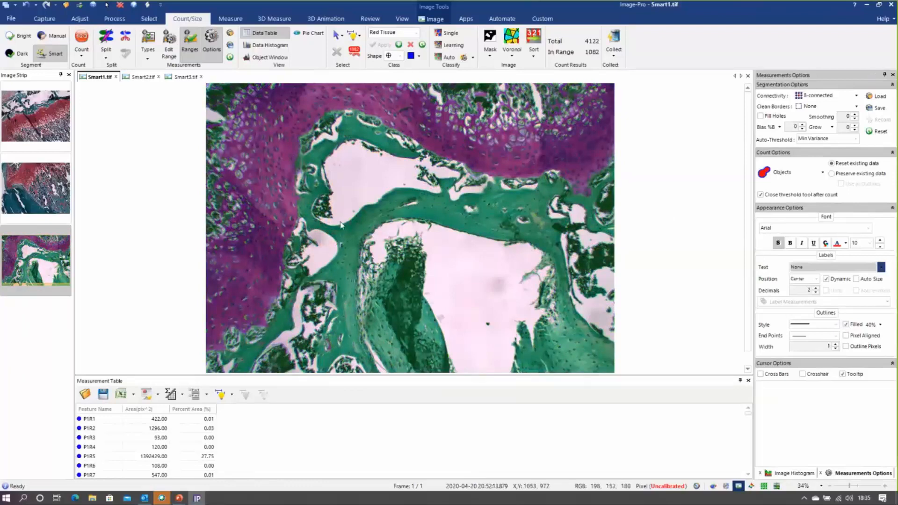
# Add the Object Class Name measurement to the selected measurement types
pyautogui.click(148, 49)
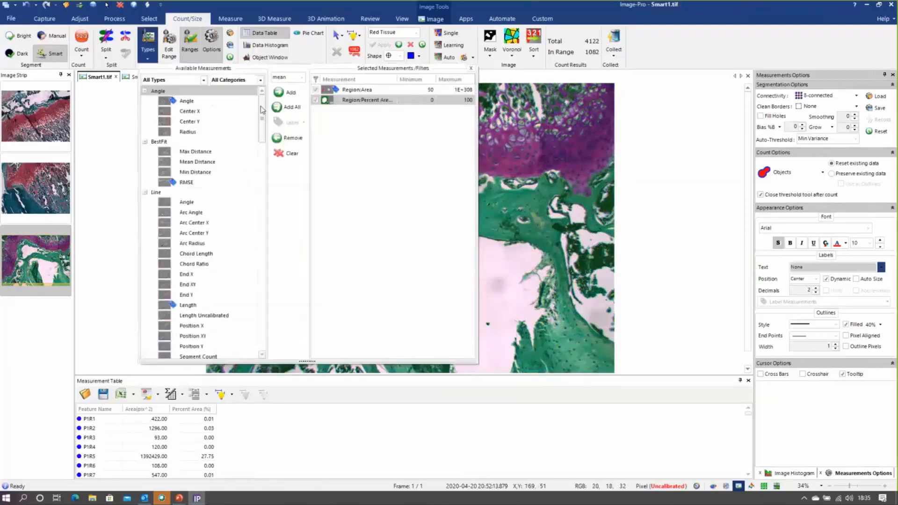
pyautogui.scroll(-5, 264, 110)
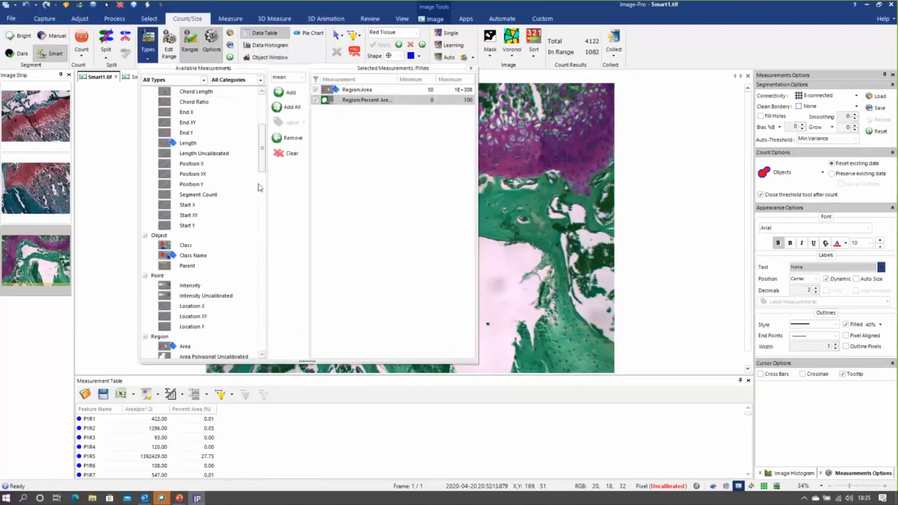
pyautogui.click(233, 255)
pyautogui.click(286, 93)
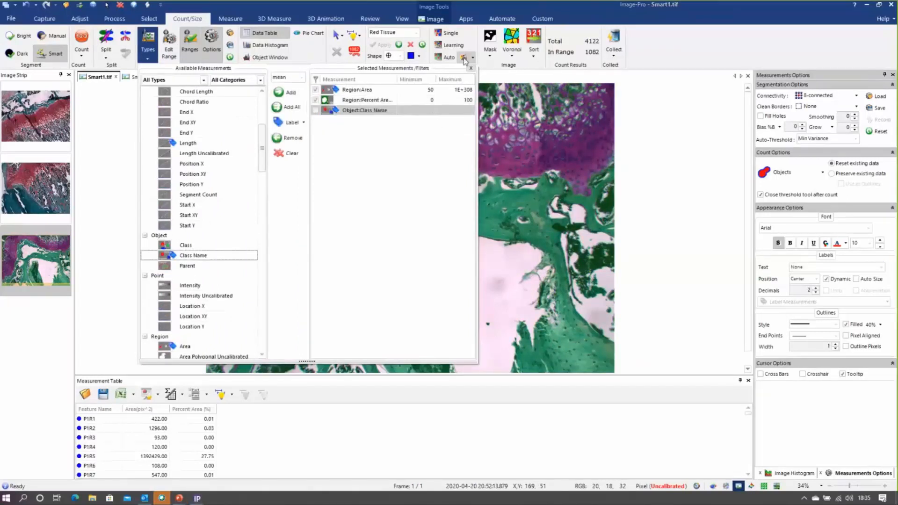
pyautogui.click(471, 69)
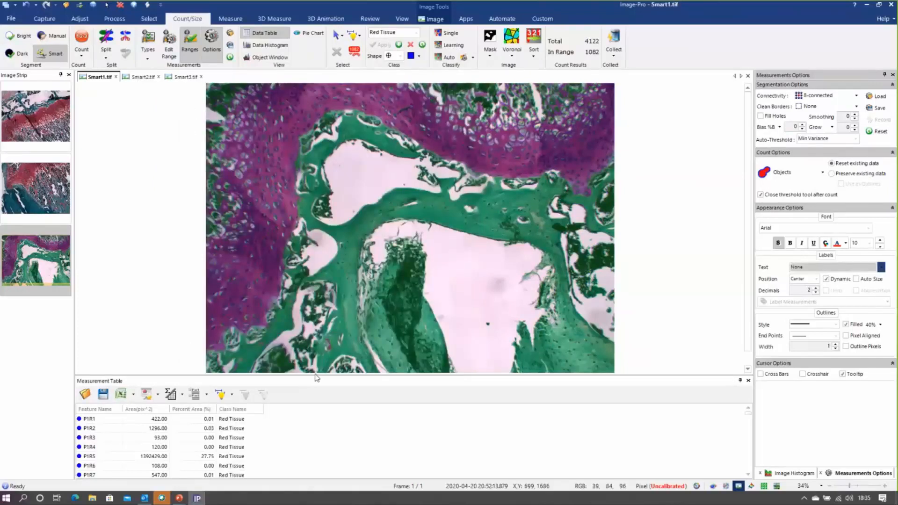
# Enlarge the measurement table and group its data by class name with Sum totals
pyautogui.moveTo(314, 374); pyautogui.dragTo(318, 312)
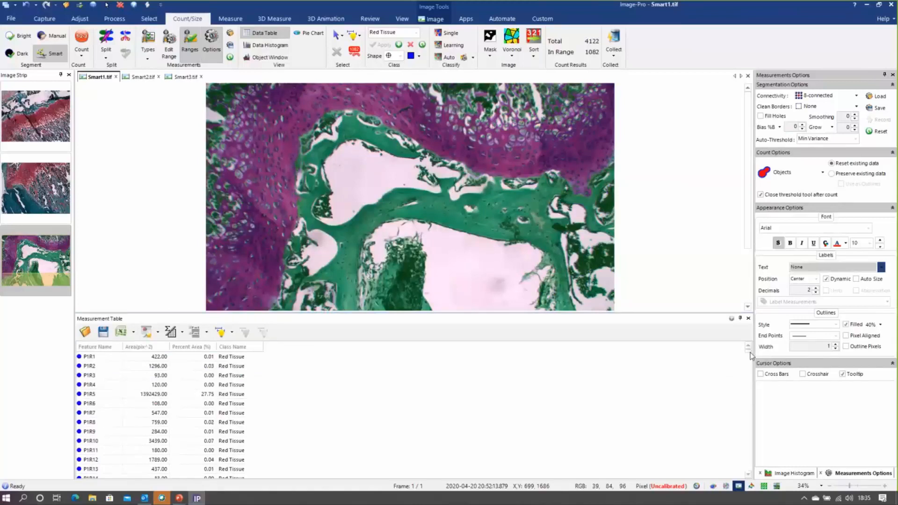
pyautogui.moveTo(751, 356); pyautogui.dragTo(773, 325)
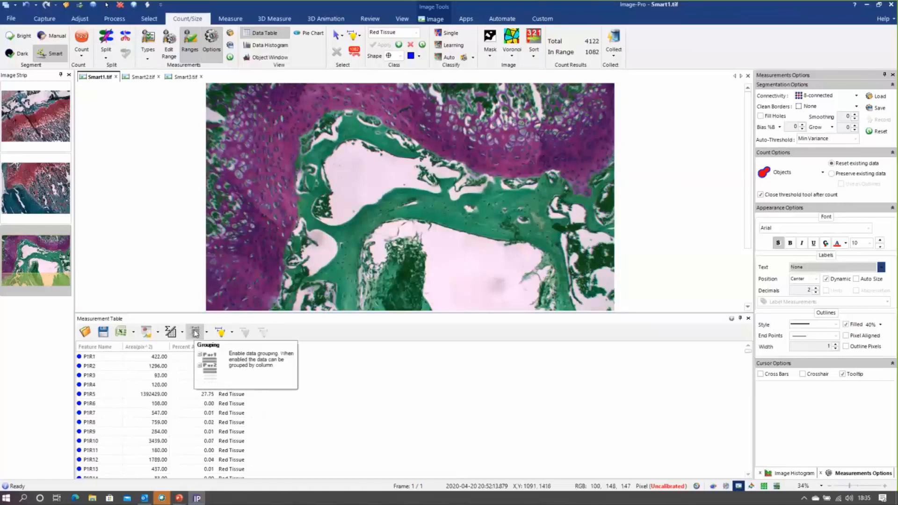
pyautogui.click(196, 332)
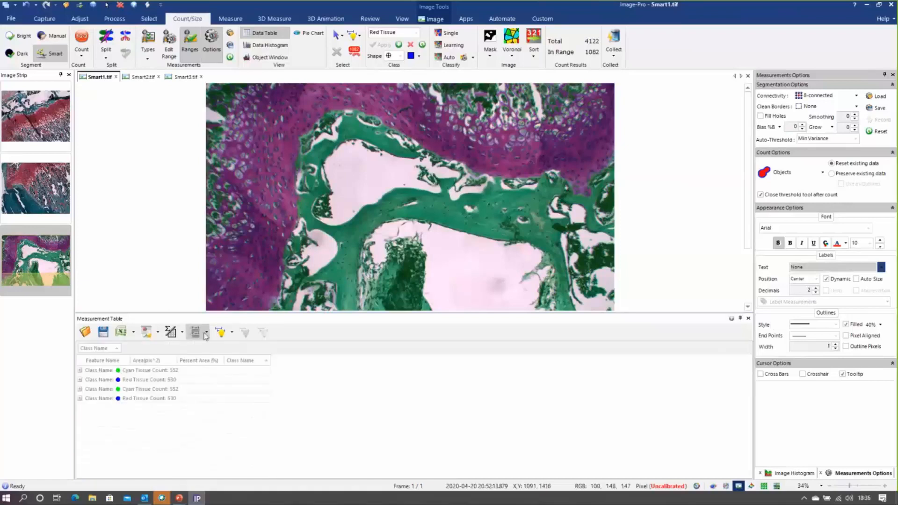
pyautogui.click(207, 333)
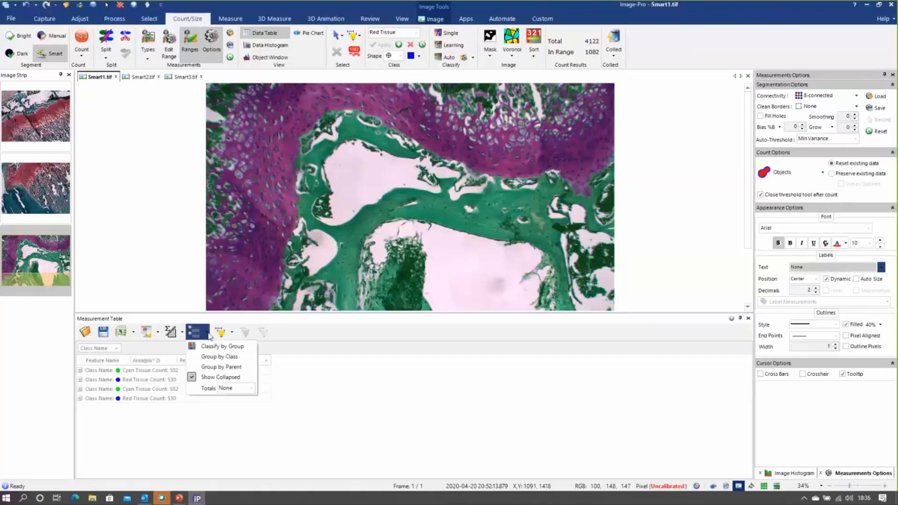
pyautogui.click(252, 388)
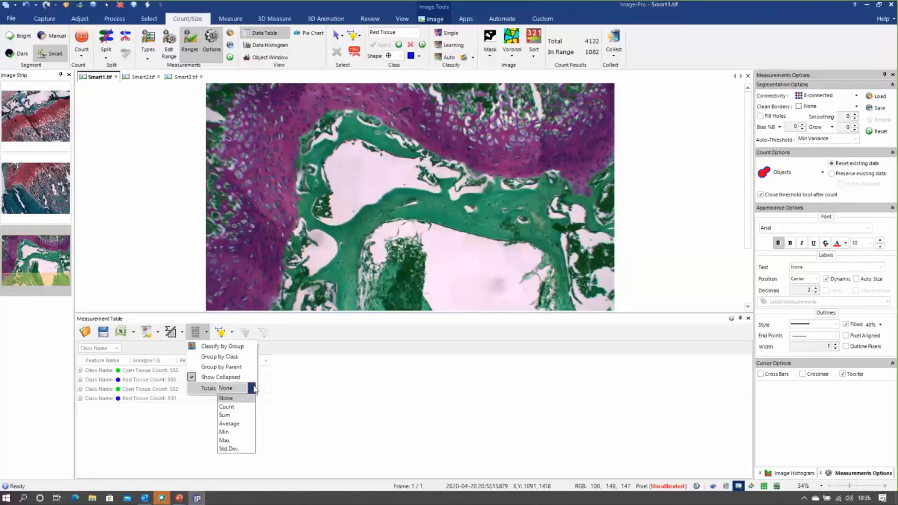
pyautogui.click(229, 415)
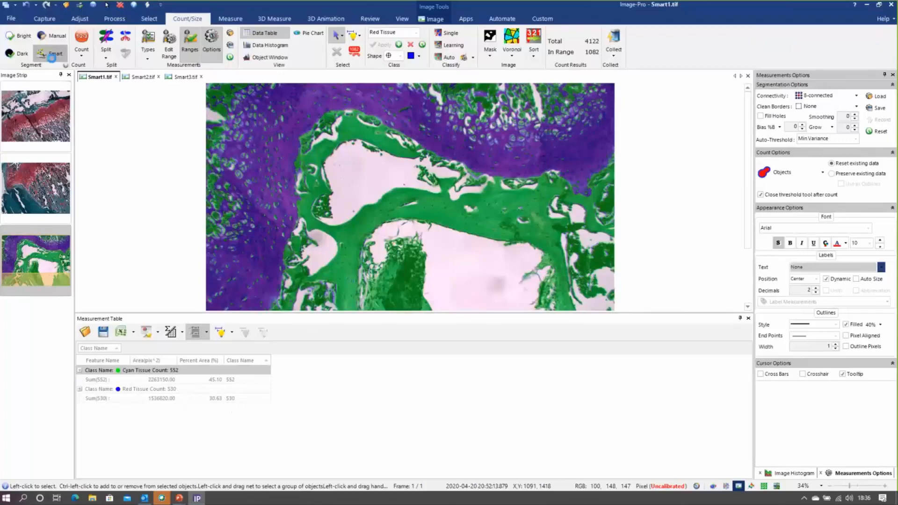
# Set Smart1.tif's Smart Segmentation recipe as global and use it to segment and count the tissue in Smart2.tif
pyautogui.click(52, 57)
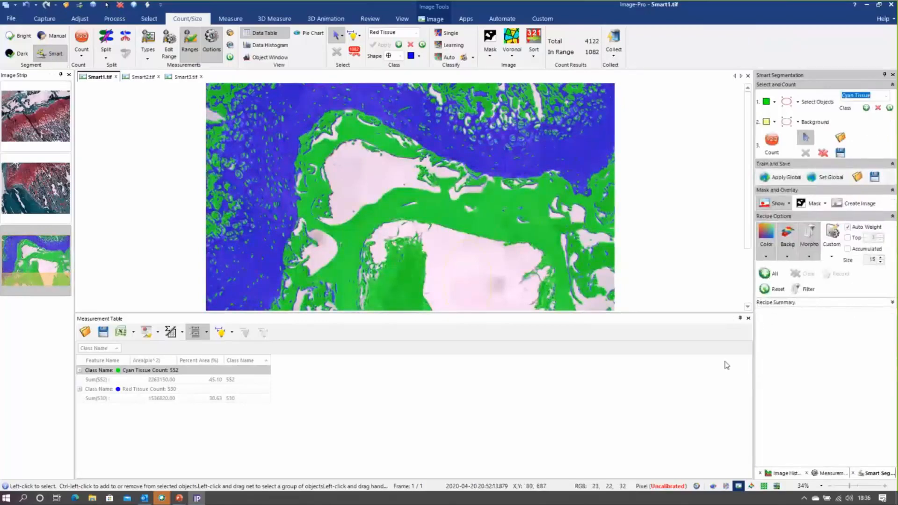
pyautogui.click(829, 178)
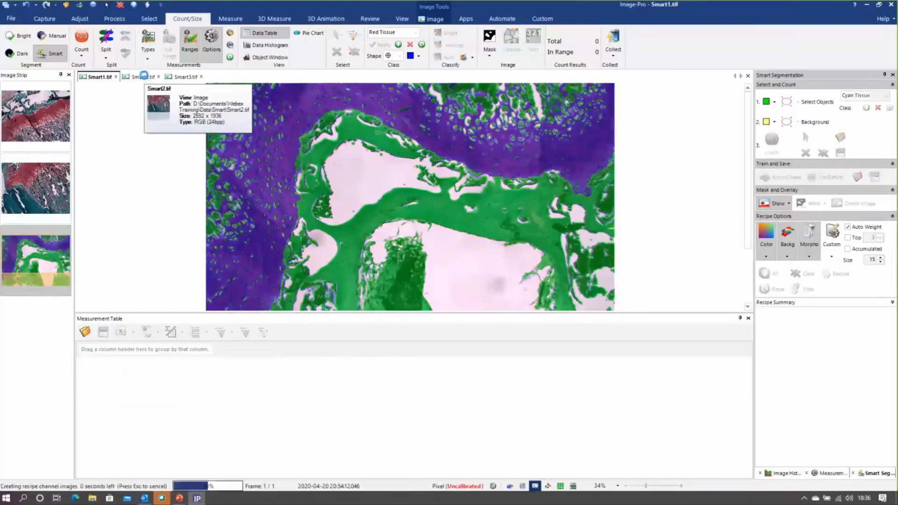
pyautogui.click(144, 77)
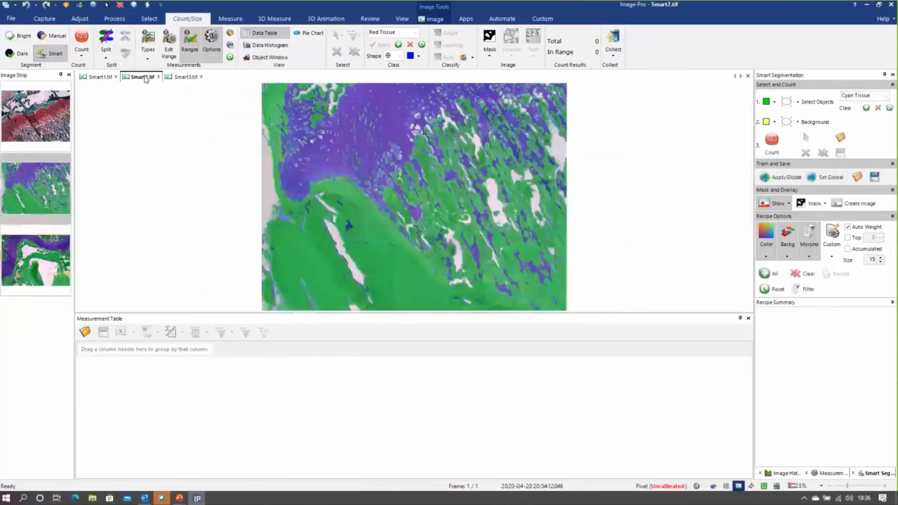
pyautogui.click(783, 180)
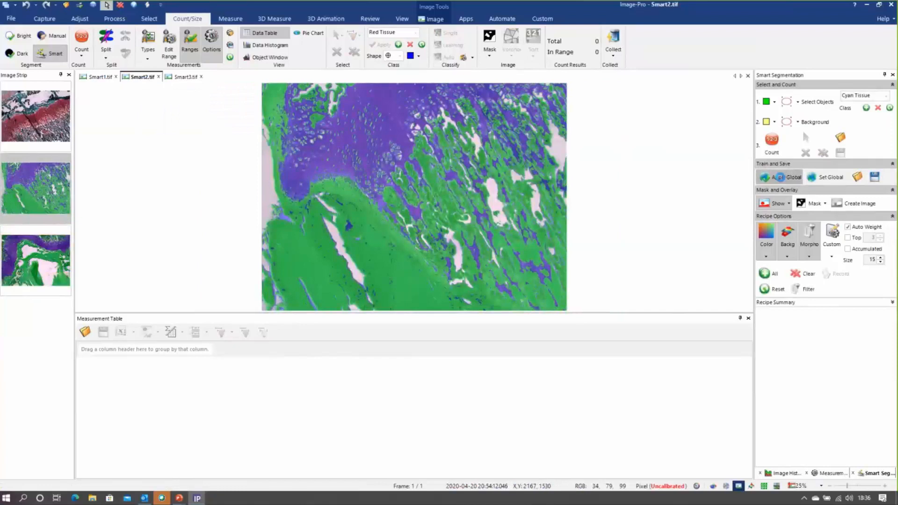
pyautogui.click(83, 38)
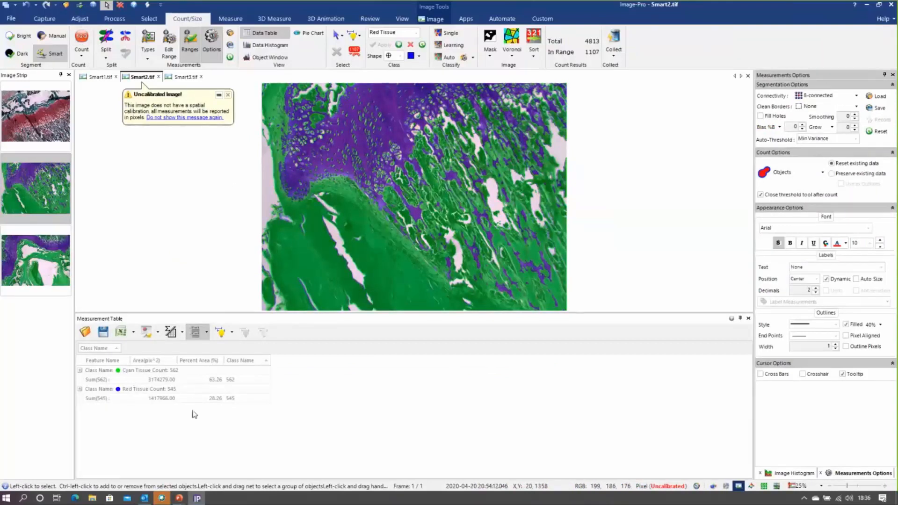
# Apply the global Smart Segmentation recipe to Smart3.tif and count its red and cyan tissue
pyautogui.click(185, 77)
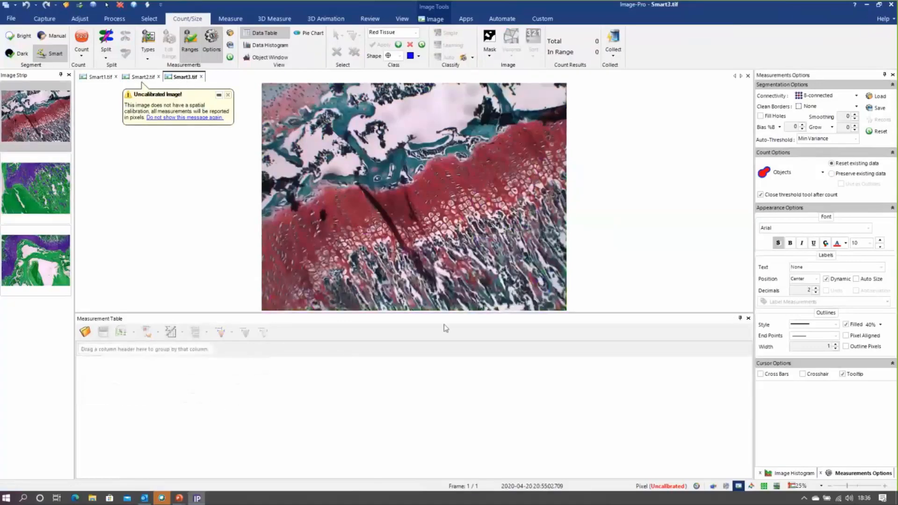
pyautogui.click(53, 54)
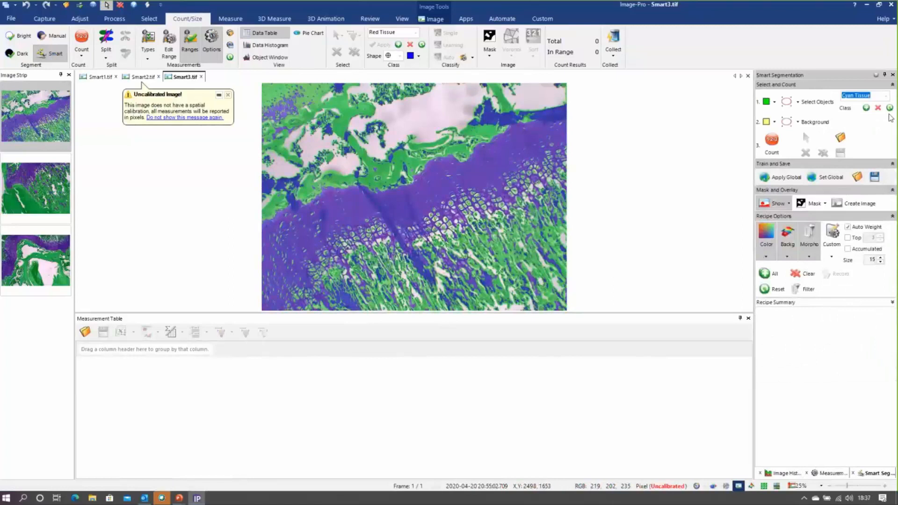
pyautogui.click(787, 101)
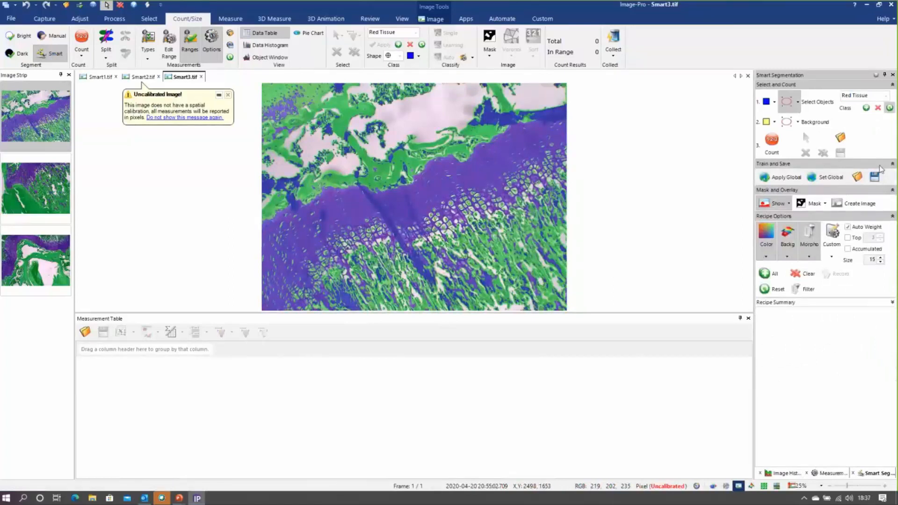
pyautogui.click(776, 291)
pyautogui.click(786, 178)
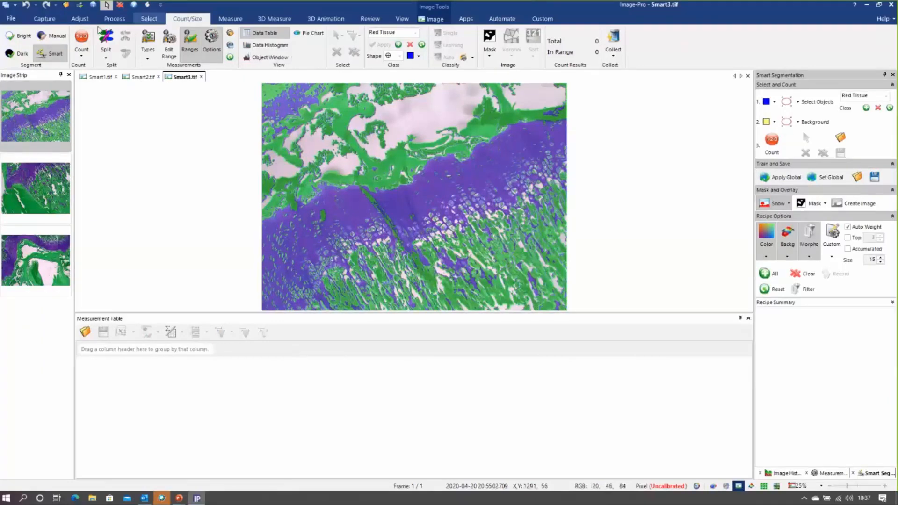
pyautogui.click(82, 38)
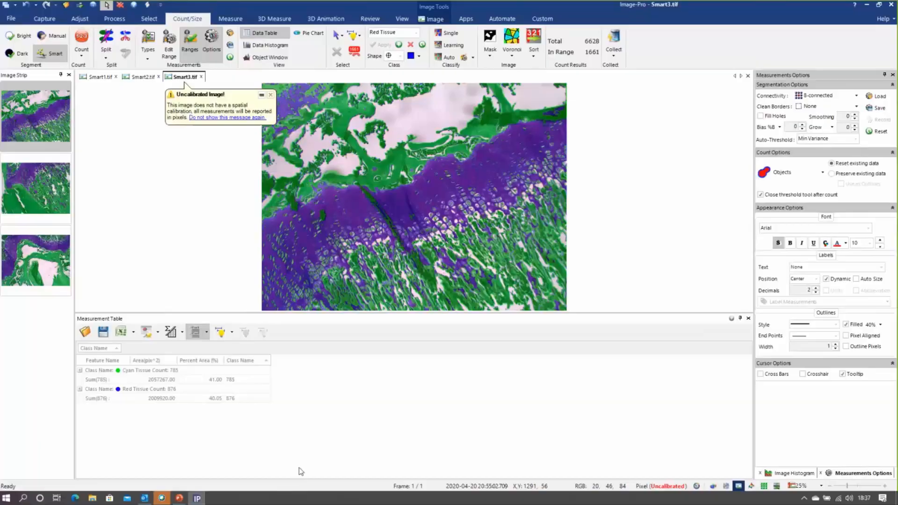
pyautogui.press('super+Tab')
pyautogui.click(369, 150)
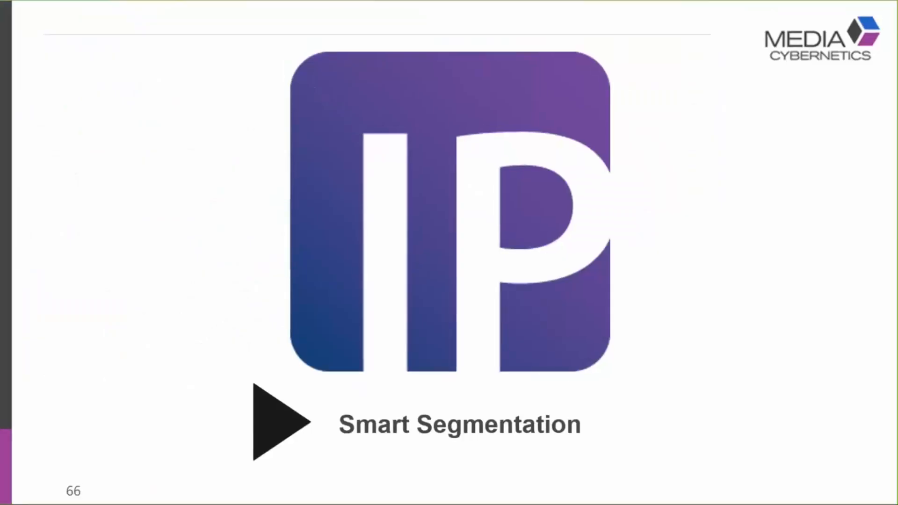
pyautogui.press('Right')
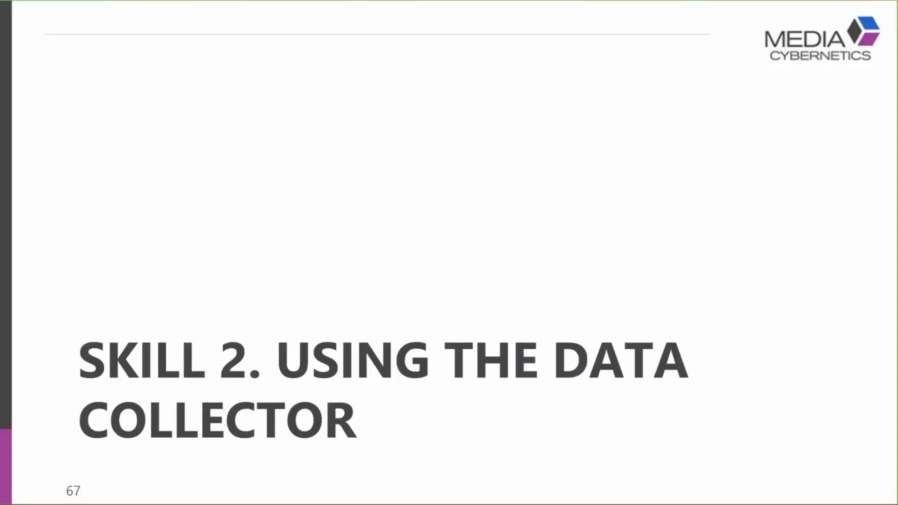
pyautogui.press('Right')
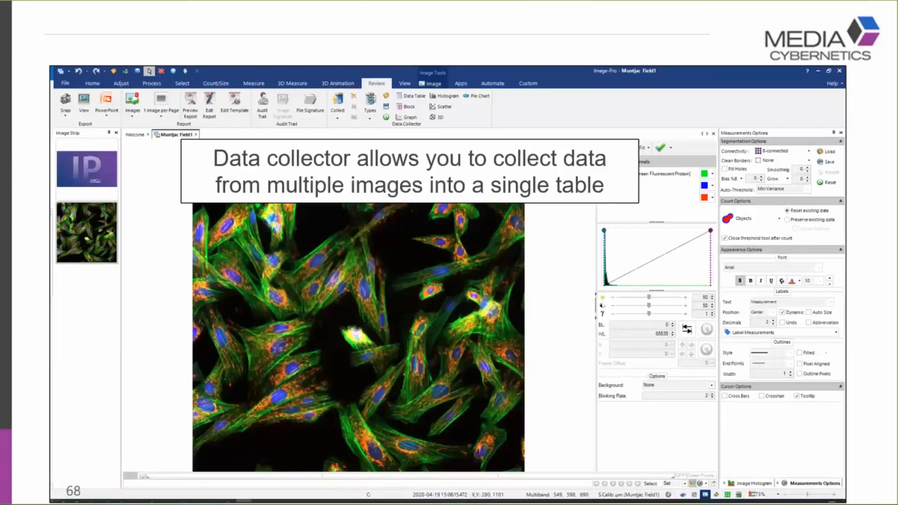
pyautogui.press('Right')
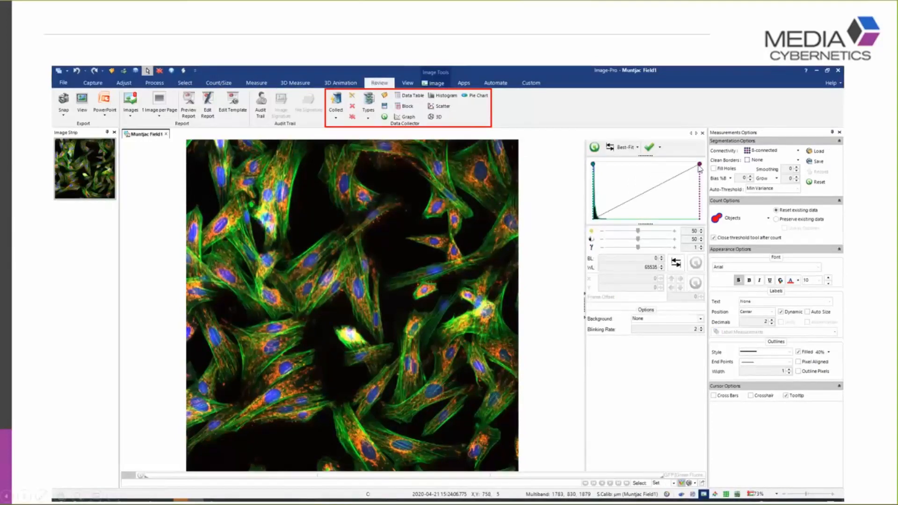
pyautogui.press('Right')
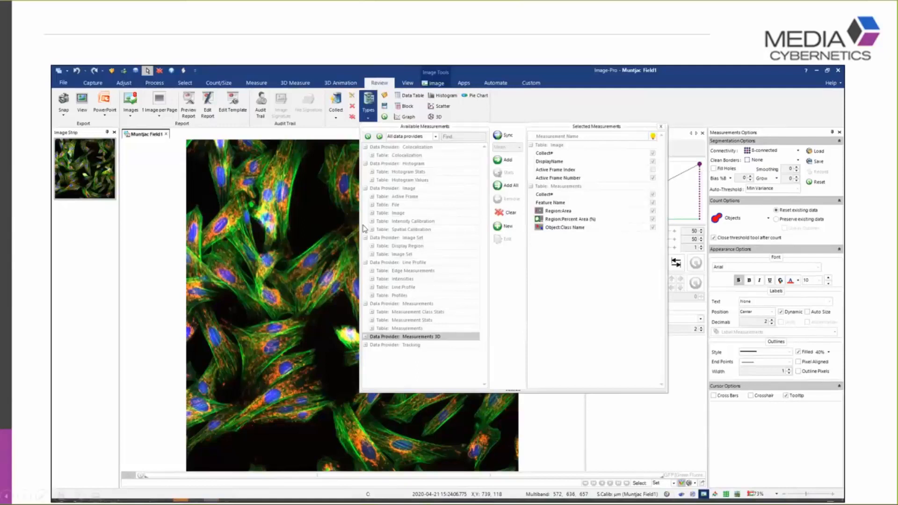
pyautogui.click(597, 306)
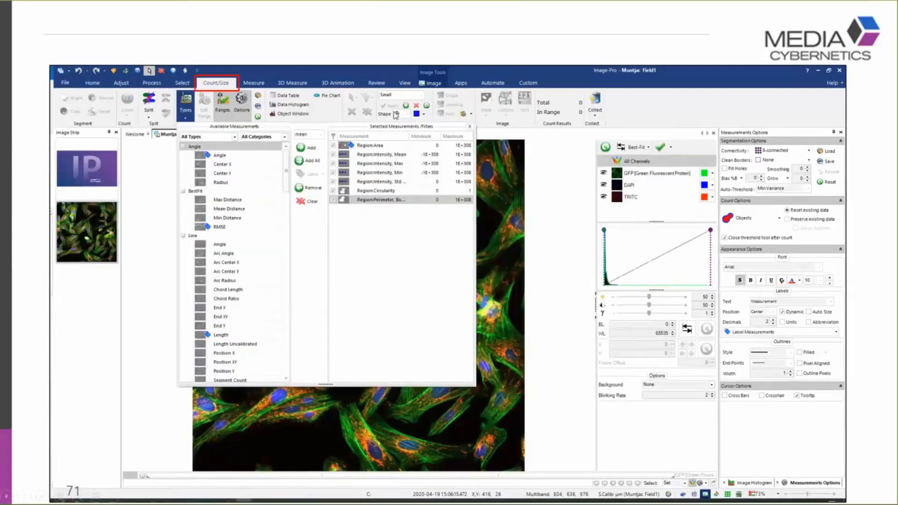
pyautogui.click(627, 226)
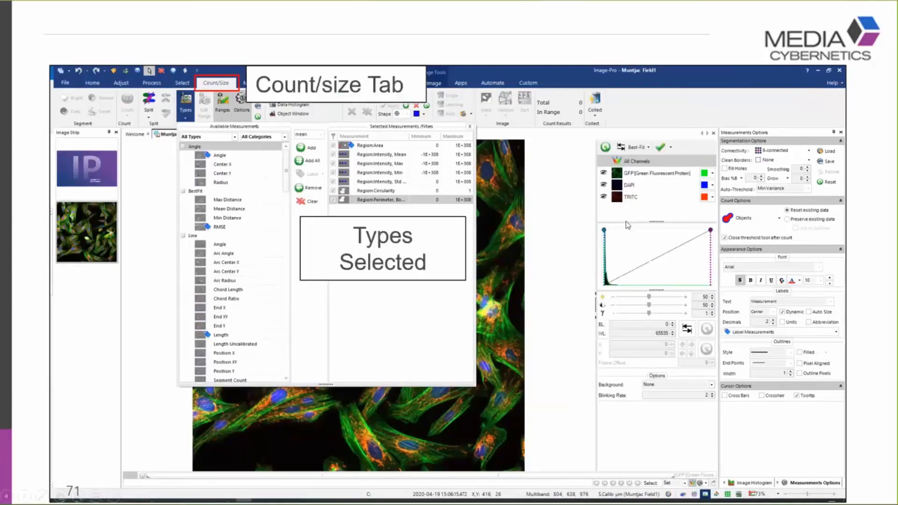
pyautogui.click(628, 226)
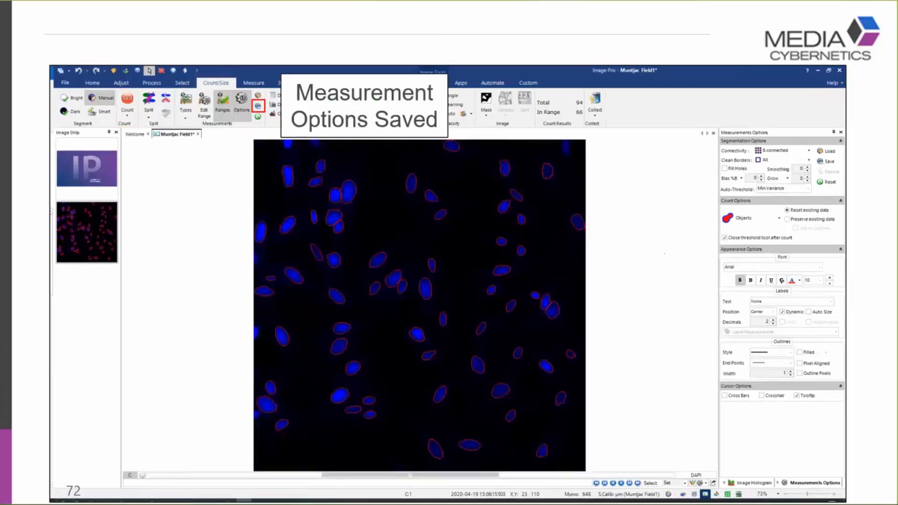
pyautogui.press('Right')
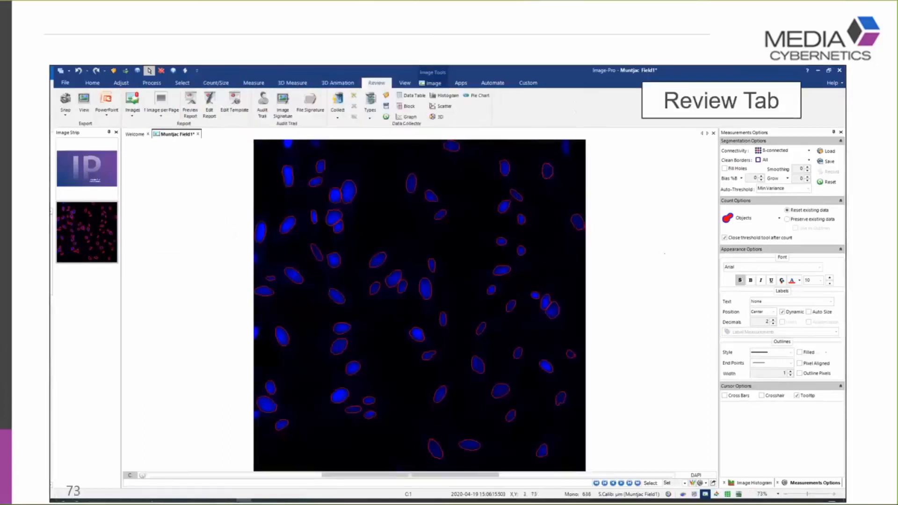
pyautogui.press('Right')
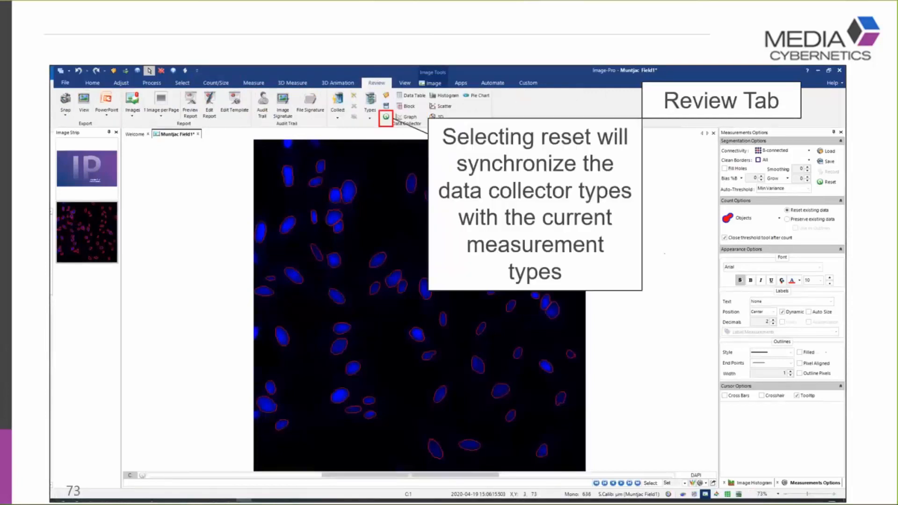
pyautogui.press('Right')
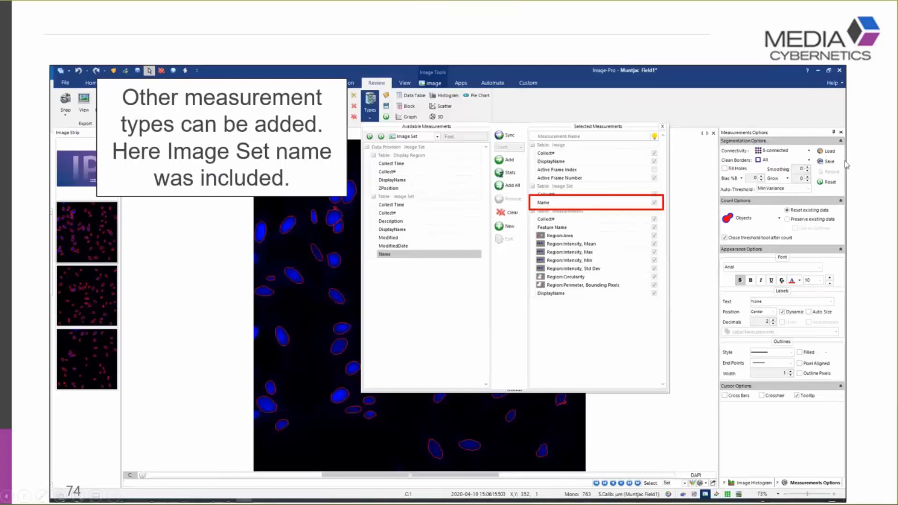
pyautogui.press('Right')
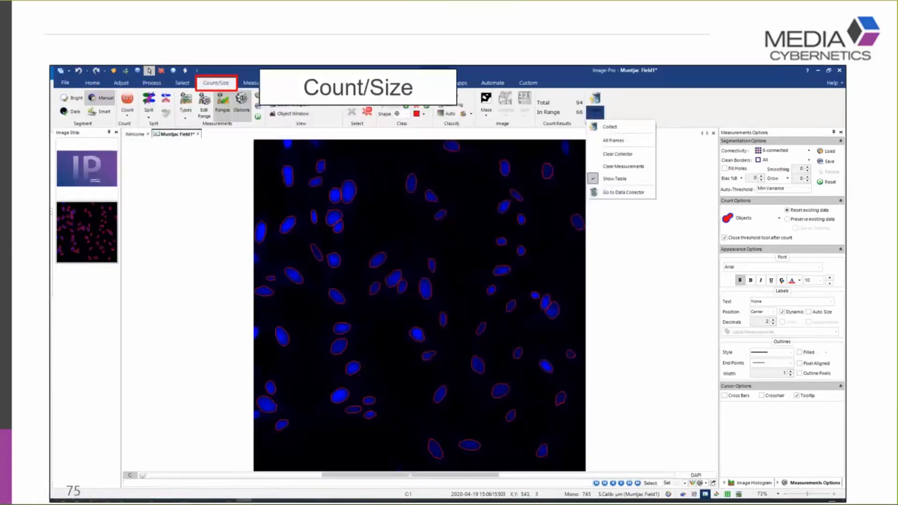
pyautogui.press('Right')
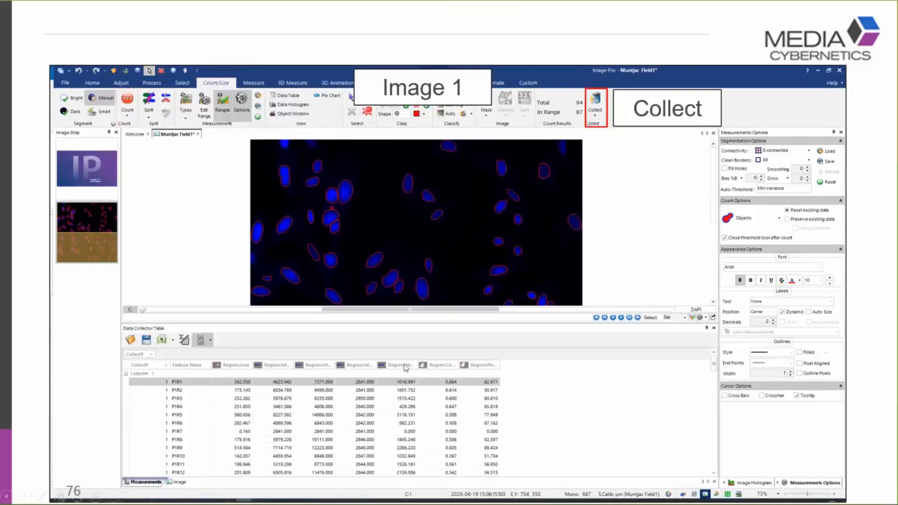
pyautogui.click(623, 296)
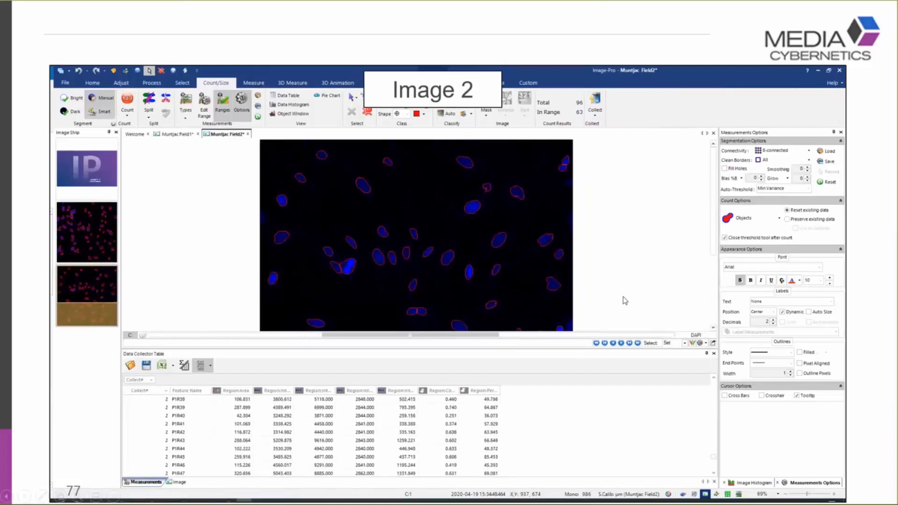
pyautogui.click(623, 297)
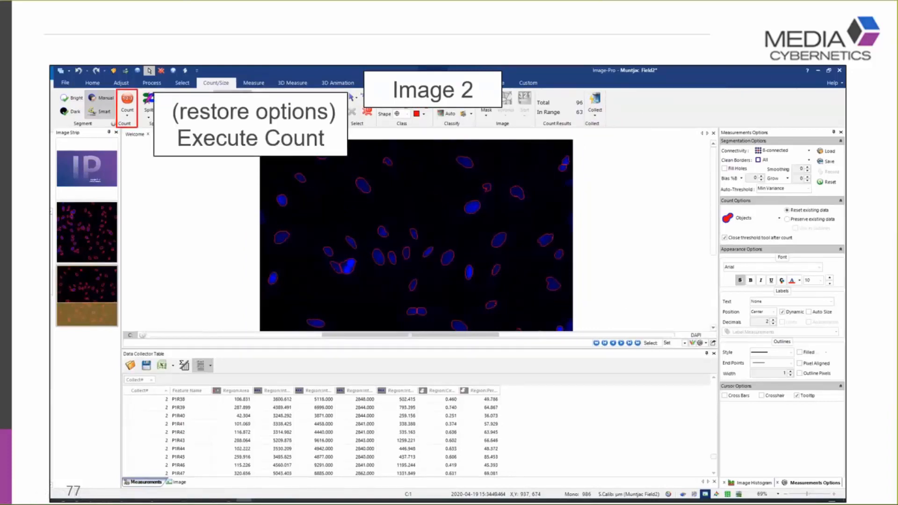
pyautogui.press('Right')
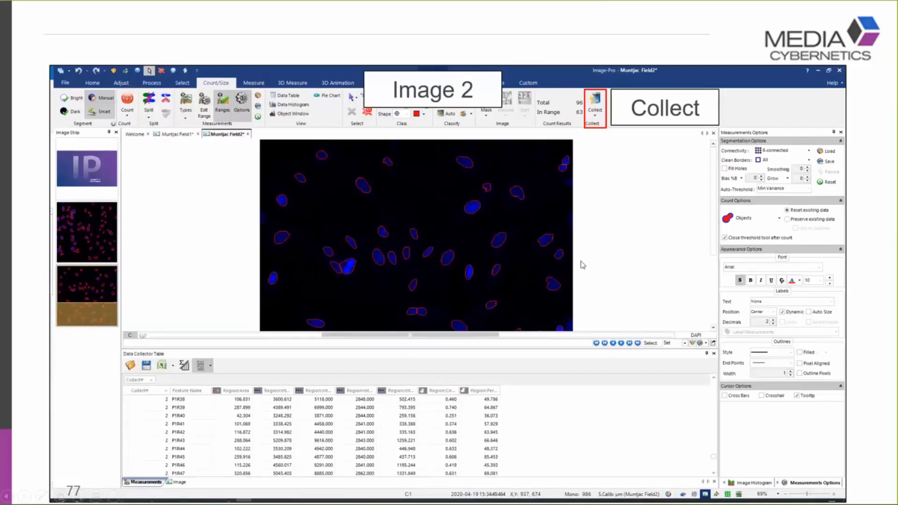
pyautogui.press('Right')
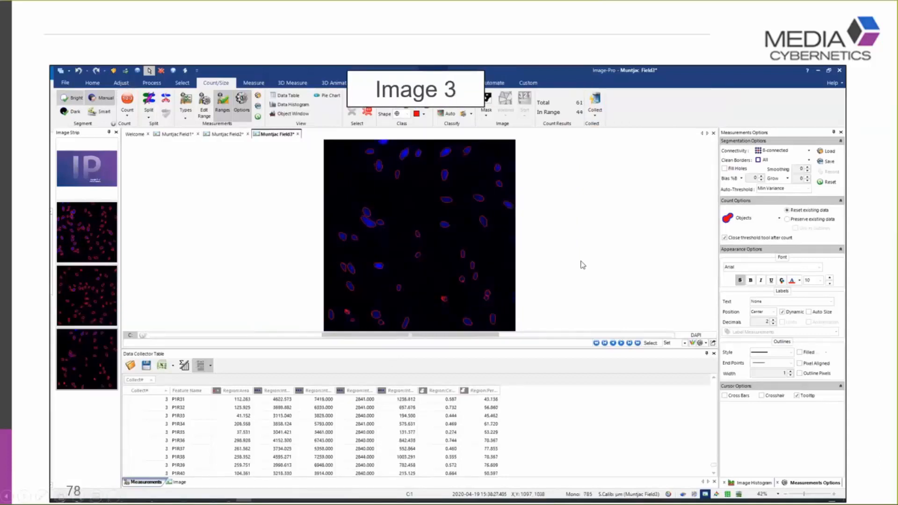
pyautogui.press('Right')
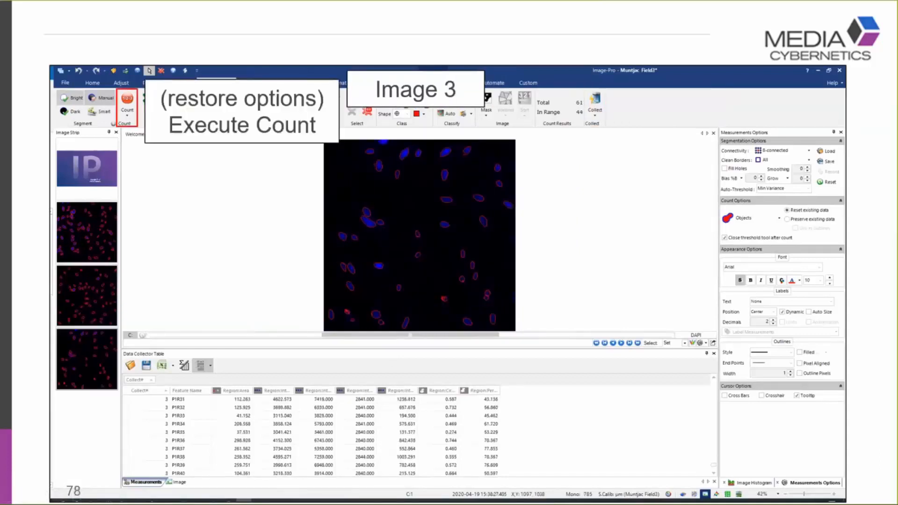
pyautogui.press('Right')
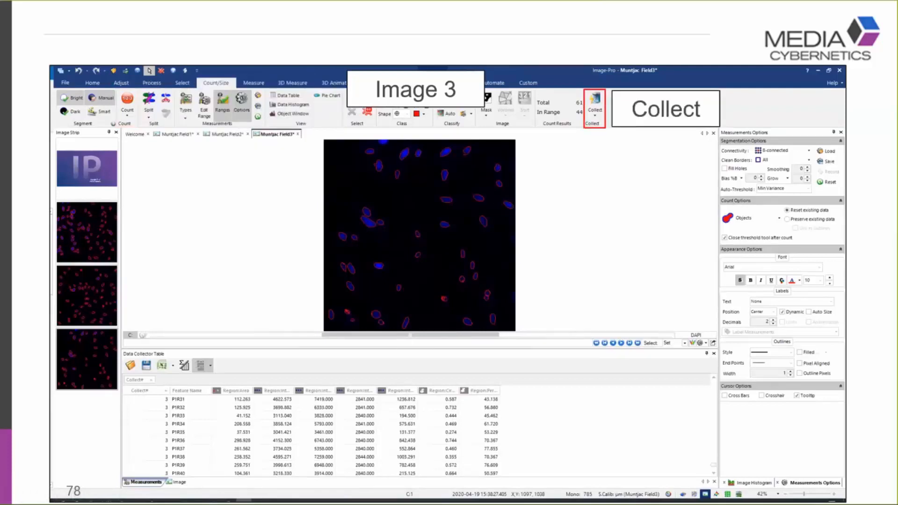
pyautogui.press('Right')
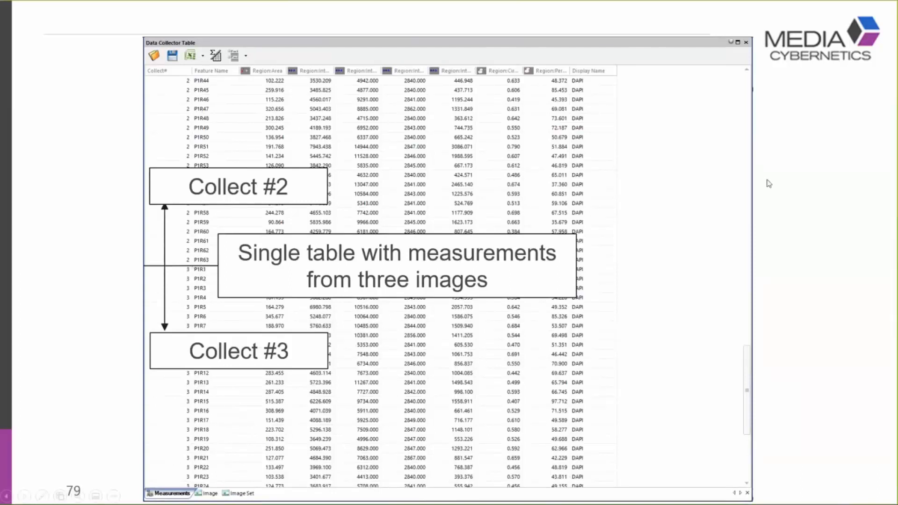
pyautogui.press('Right')
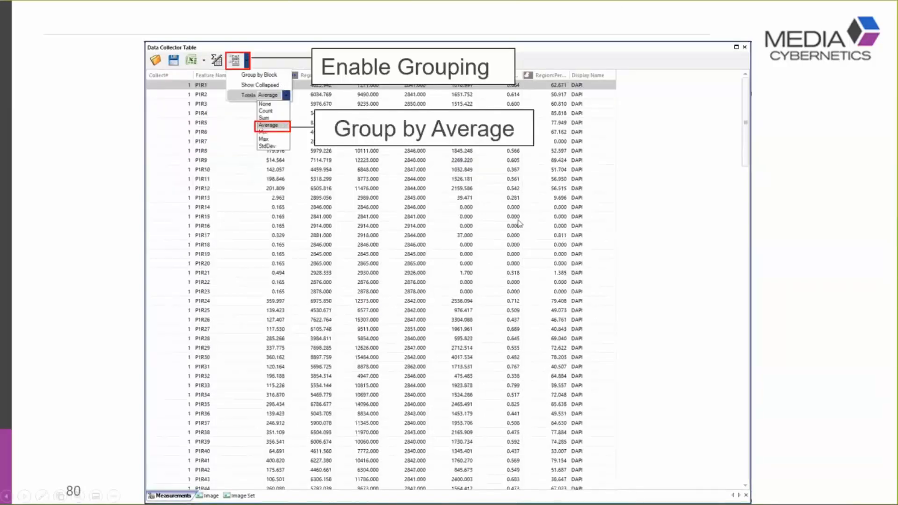
pyautogui.press('Right')
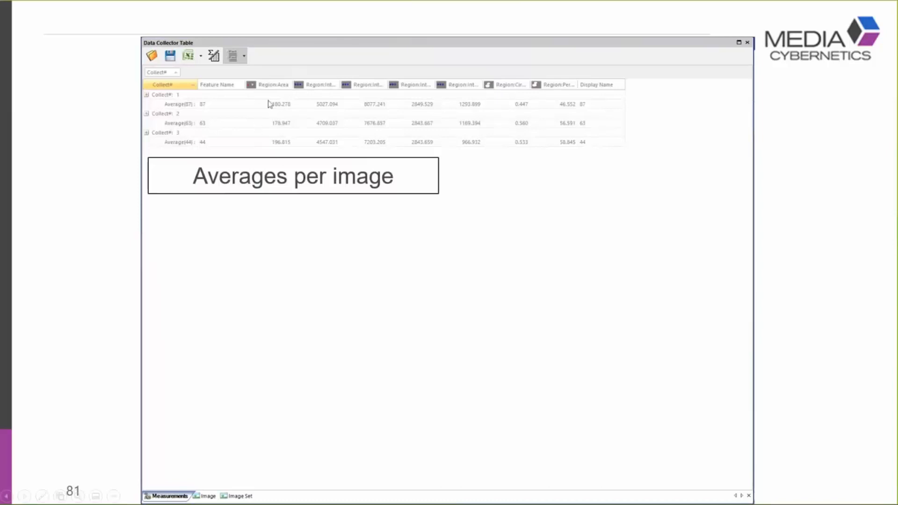
pyautogui.click(654, 309)
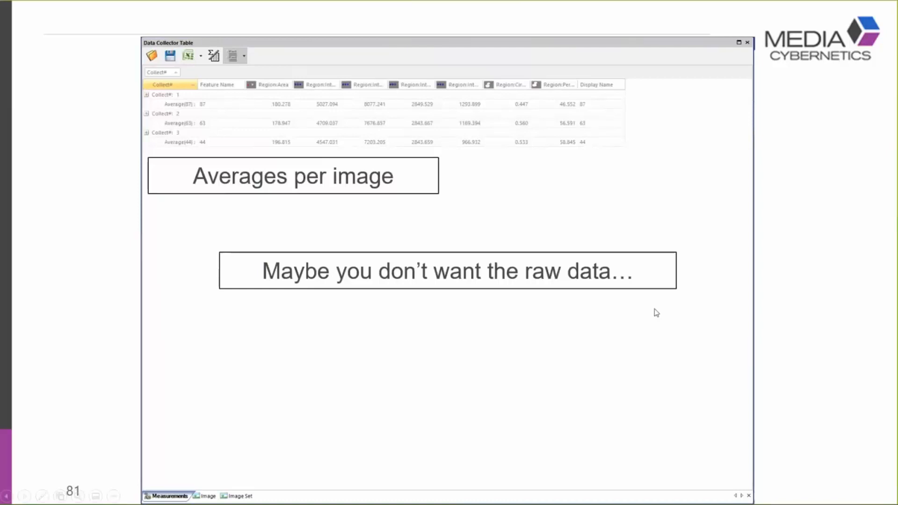
pyautogui.click(657, 313)
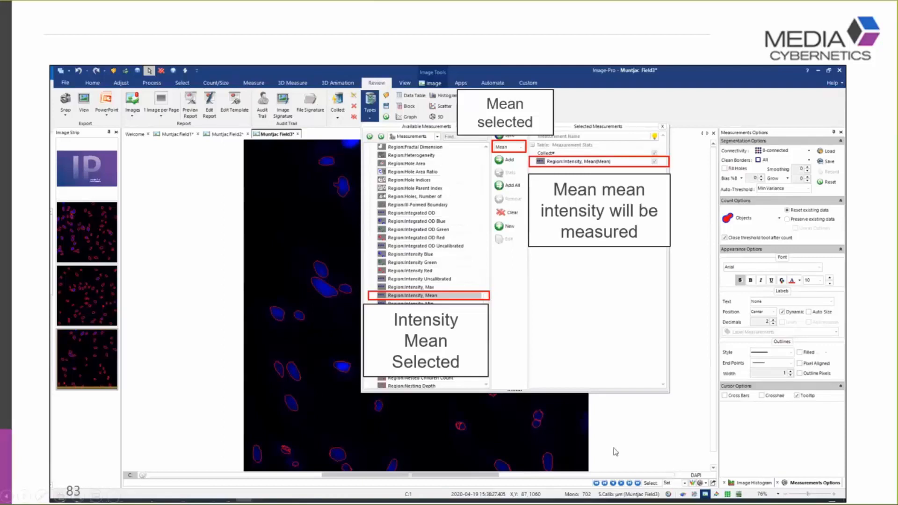
pyautogui.press('Right')
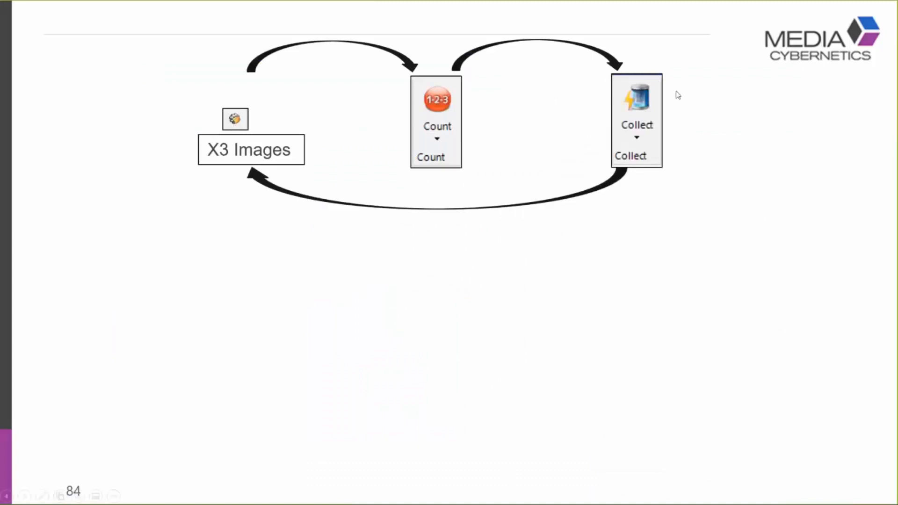
pyautogui.click(718, 120)
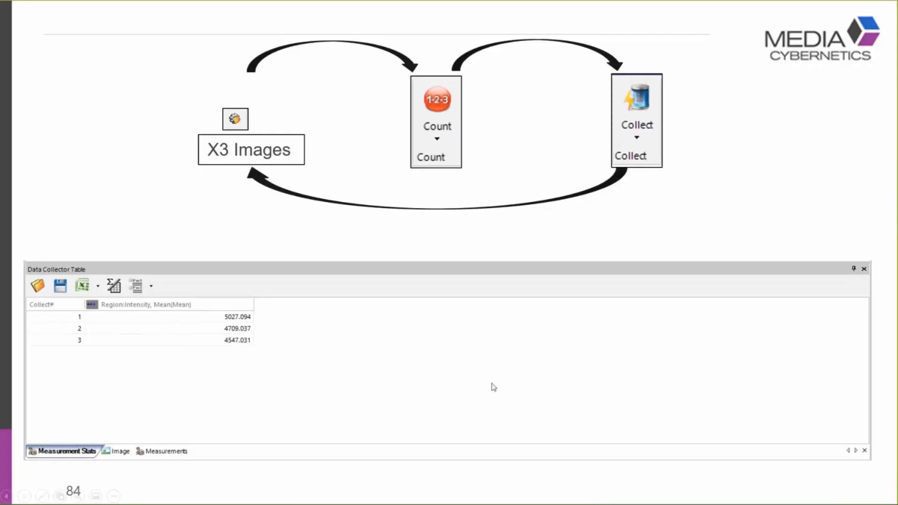
pyautogui.press('Right')
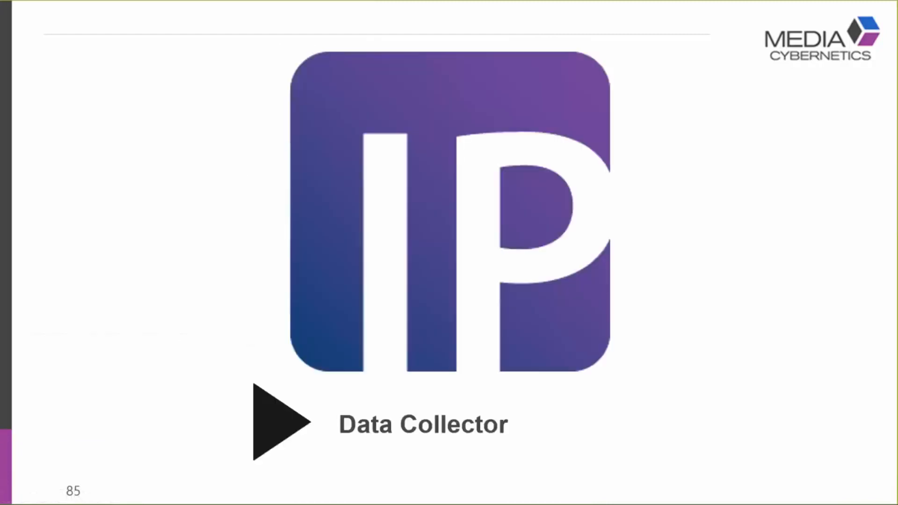
# Switch to Image-Pro and close all the open Smart images
pyautogui.press('super+Tab')
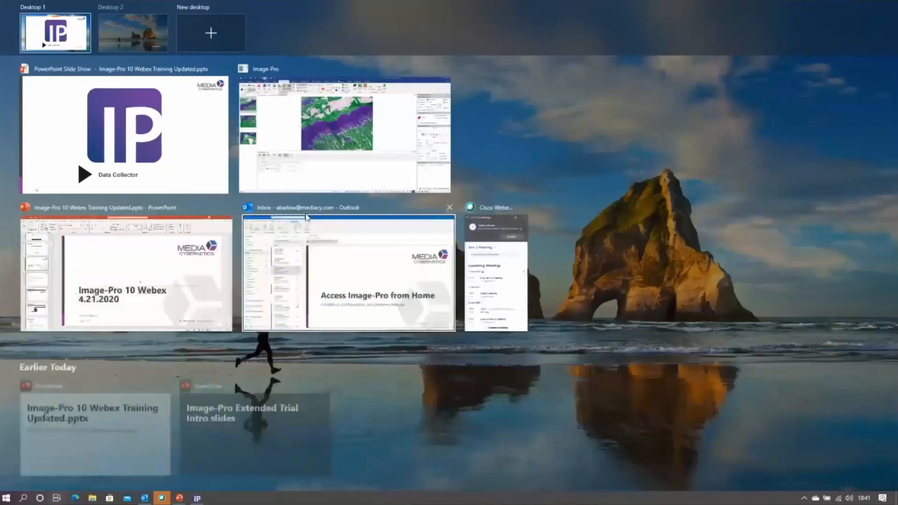
pyautogui.click(378, 117)
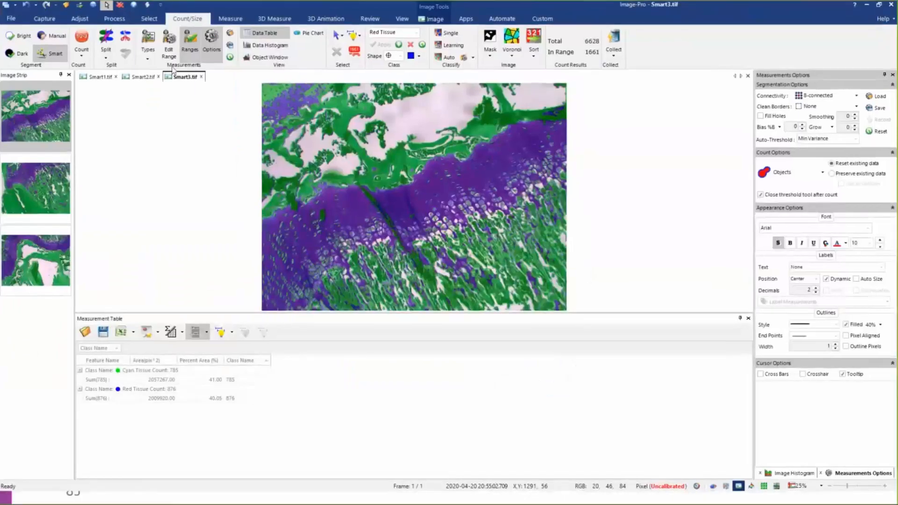
pyautogui.rightClick(174, 78)
pyautogui.click(205, 140)
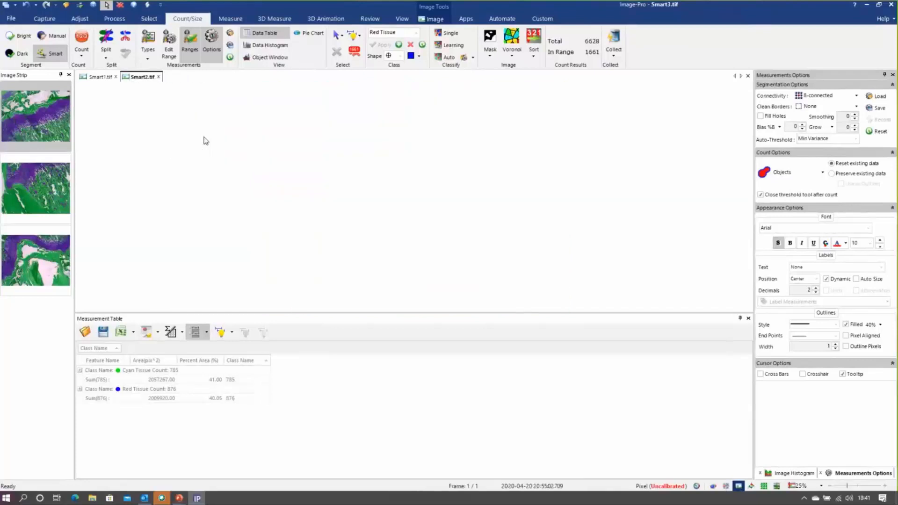
# Open Field1.MCS, Field2.MCS, Field3.MCS and Positions.MCS together from the Data Collector folder
pyautogui.click(11, 18)
pyautogui.click(12, 99)
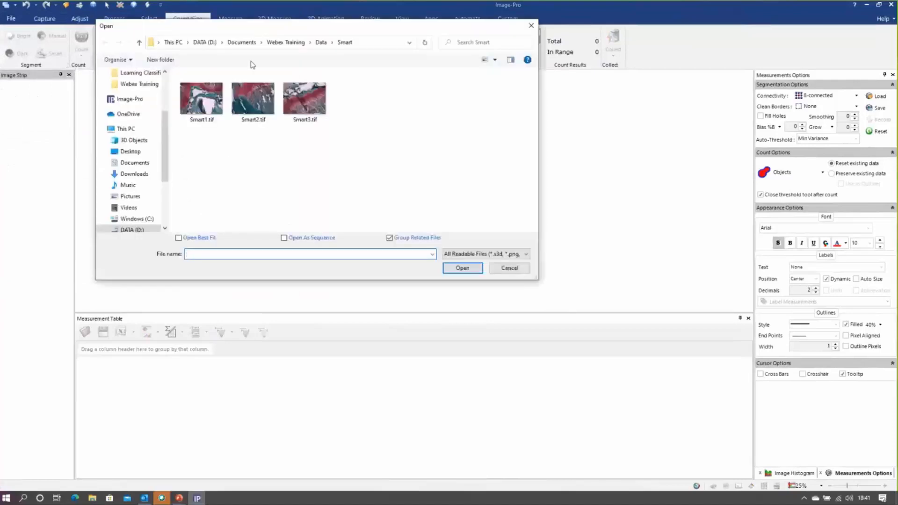
pyautogui.click(321, 42)
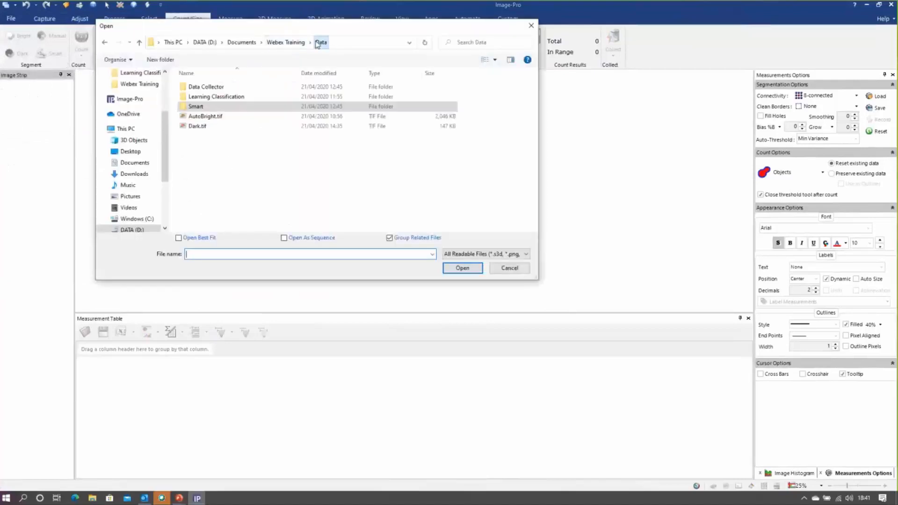
pyautogui.doubleClick(209, 88)
pyautogui.moveTo(228, 176); pyautogui.dragTo(191, 130)
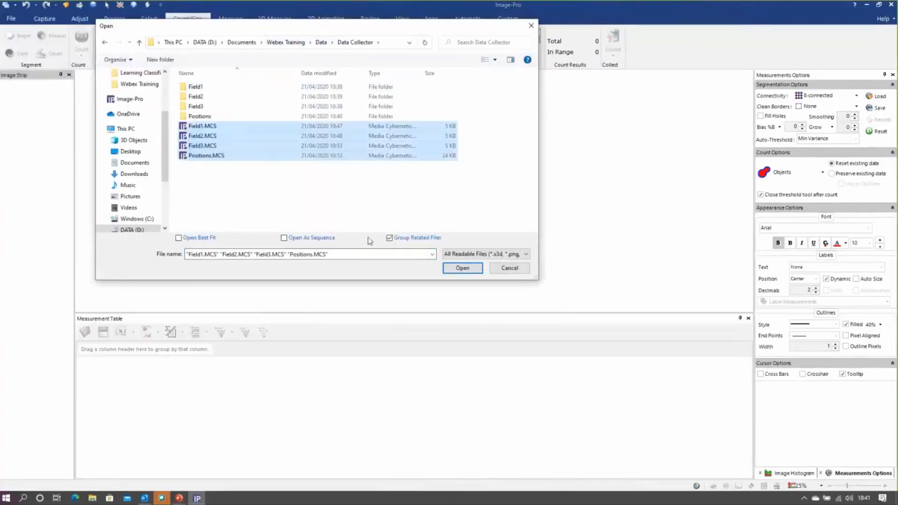
pyautogui.click(455, 265)
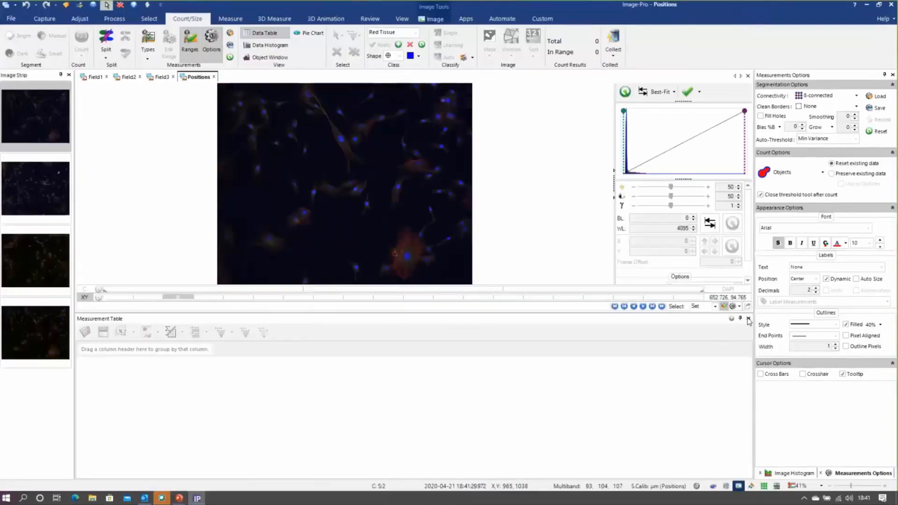
# Close the measurement table and apply a Best-Fit display adjustment to the Field1 image
pyautogui.click(748, 318)
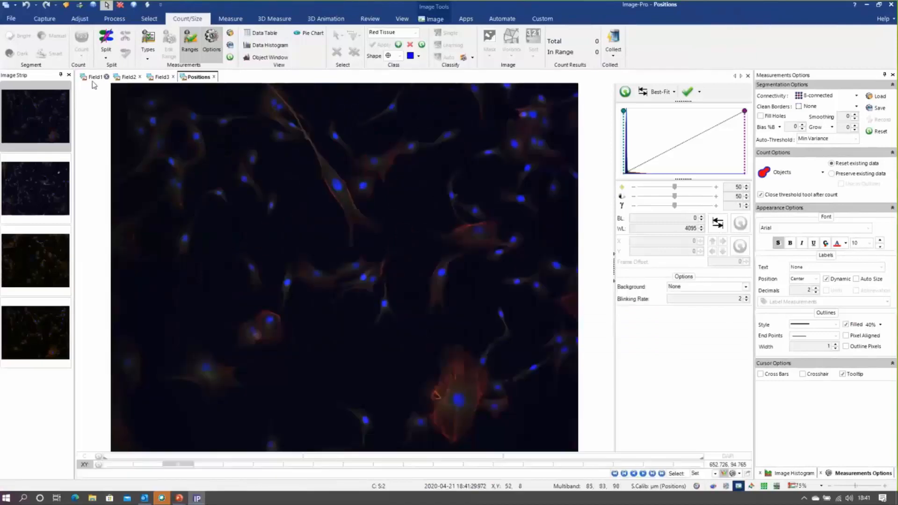
pyautogui.click(94, 79)
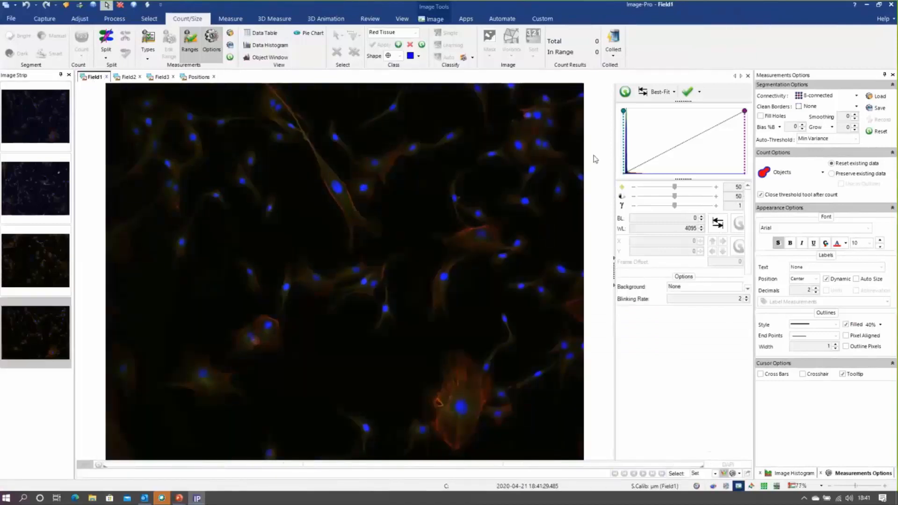
pyautogui.click(656, 98)
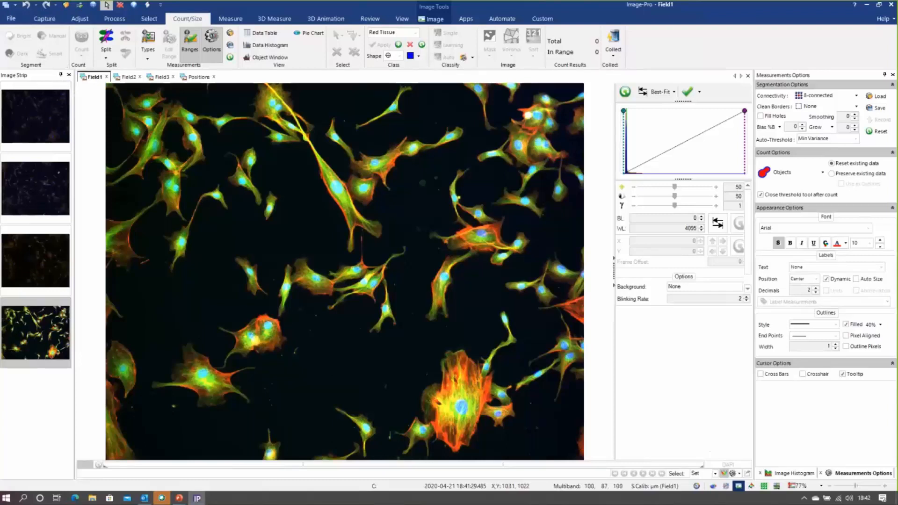
# Turn off Field1's color composite view, look through its individual channels and return to the DAPI channel
pyautogui.click(725, 474)
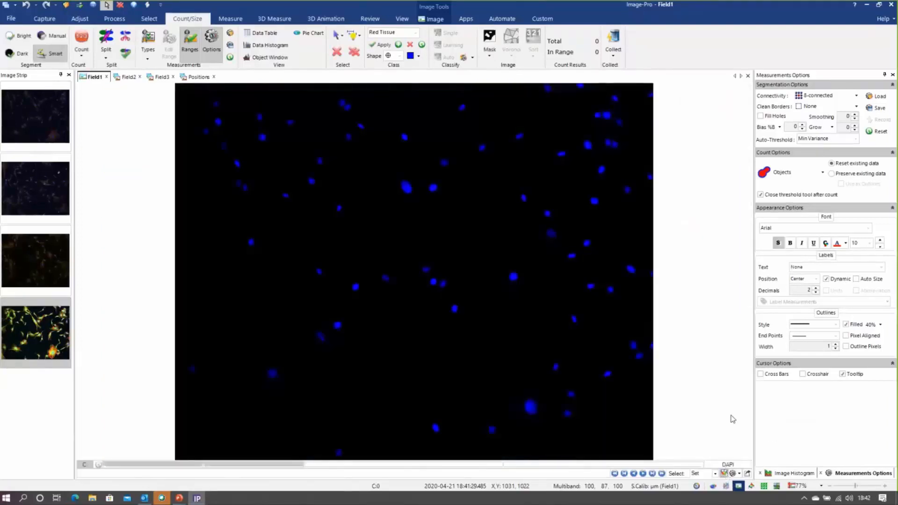
pyautogui.click(360, 464)
pyautogui.click(543, 465)
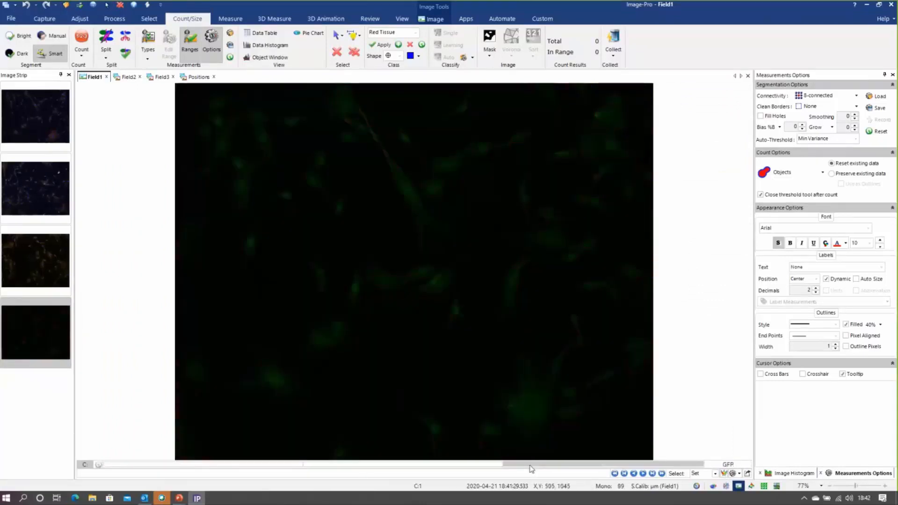
pyautogui.click(485, 465)
pyautogui.click(200, 465)
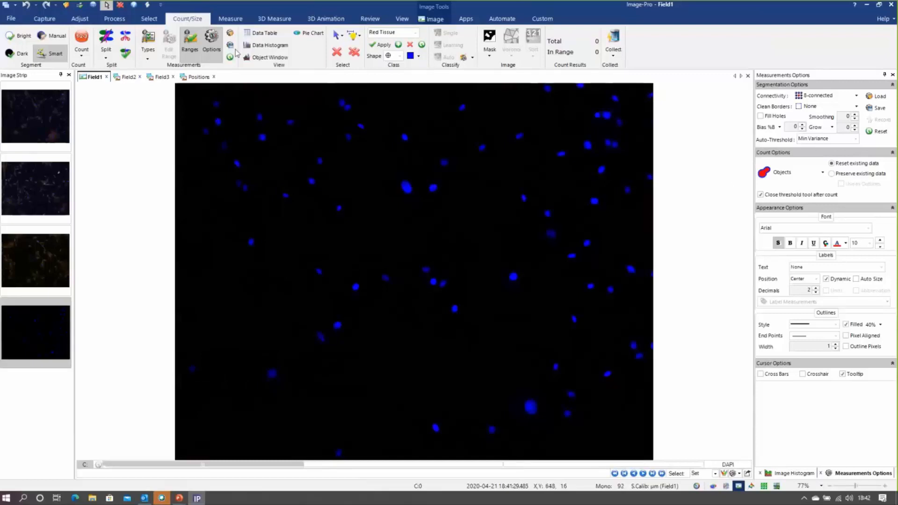
# Load the saved measurement options file Webex Nuclei1.iqo for Field1's DAPI channel
pyautogui.click(231, 36)
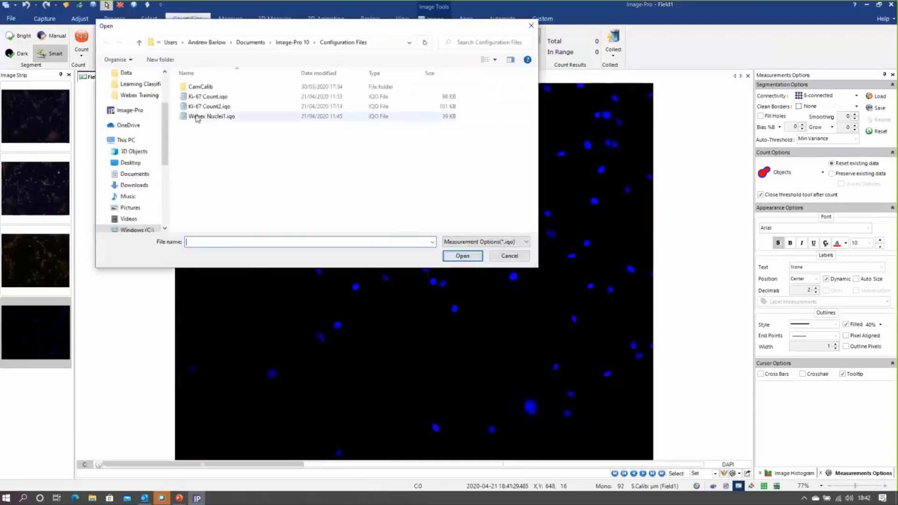
pyautogui.click(211, 116)
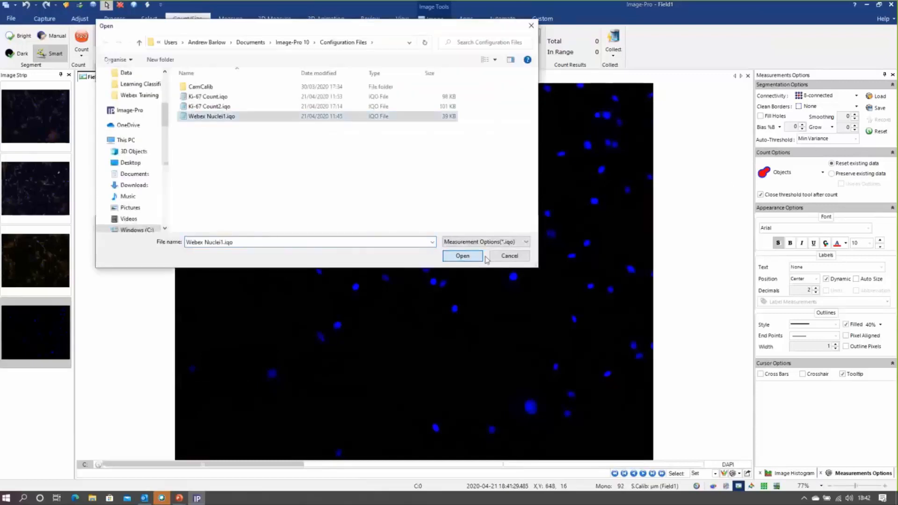
pyautogui.click(462, 256)
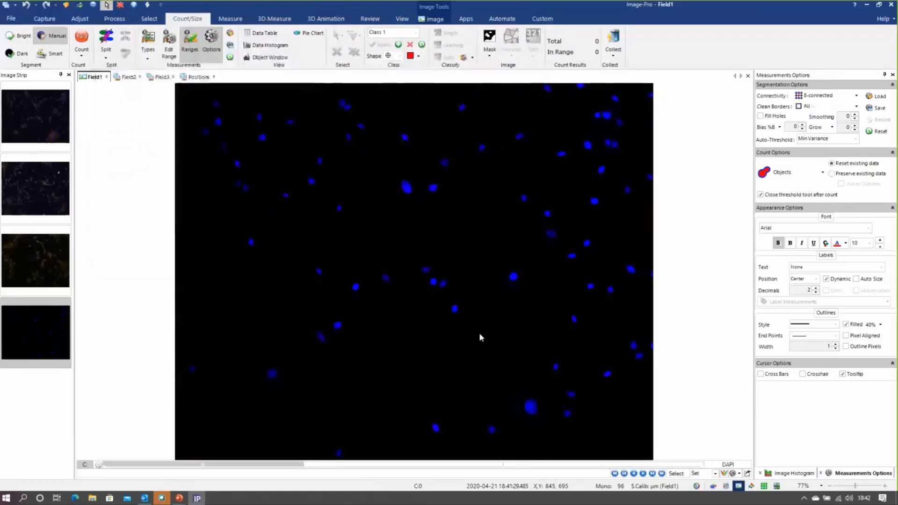
# Check the measurement types selected for Field1 and count the nuclei in its DAPI channel
pyautogui.click(147, 50)
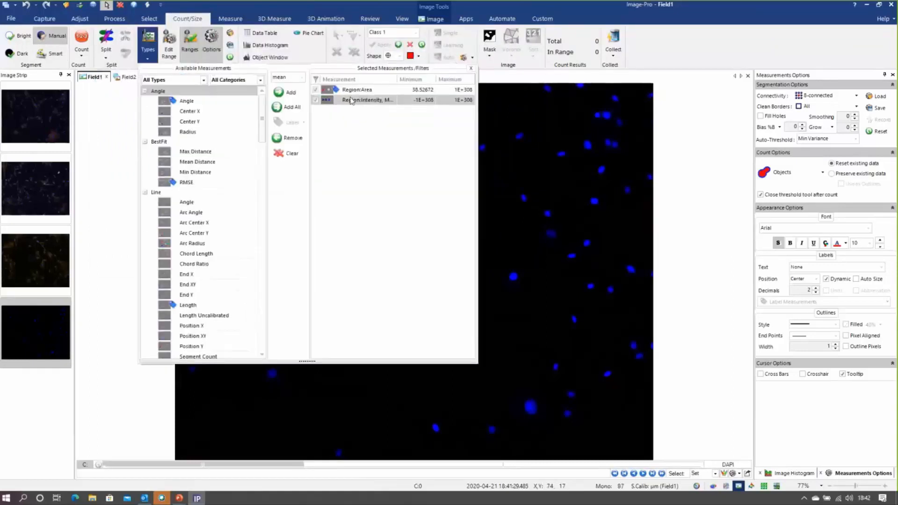
pyautogui.click(471, 68)
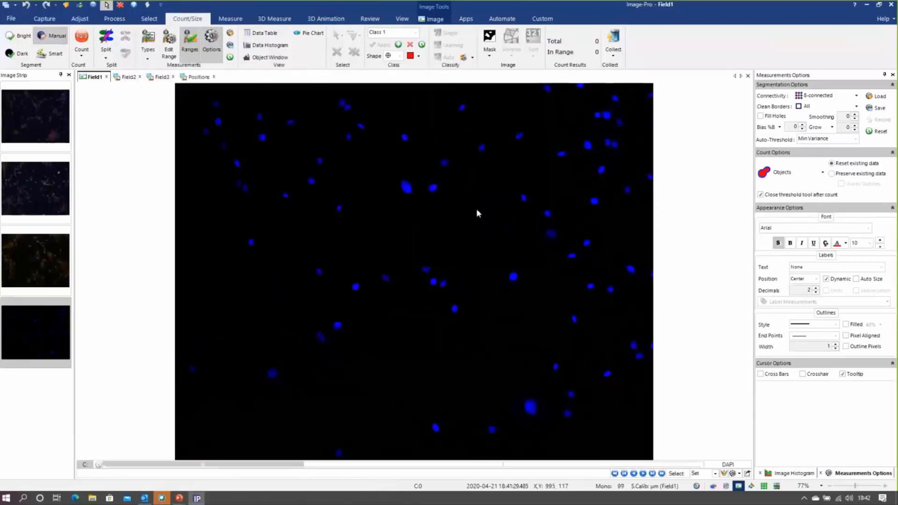
pyautogui.click(82, 41)
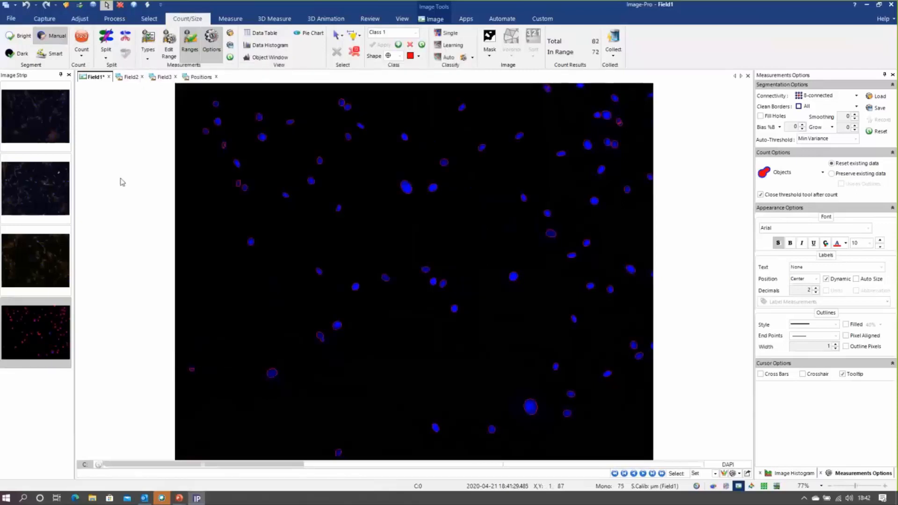
# Limit the Data Collector's available measurements to the Measurements data provider and expand its Measurement Stats table
pyautogui.click(371, 19)
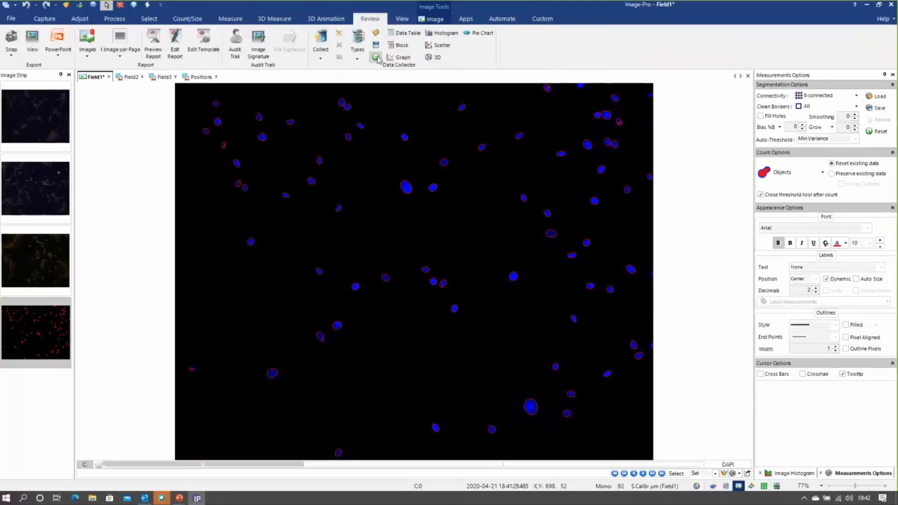
pyautogui.click(357, 47)
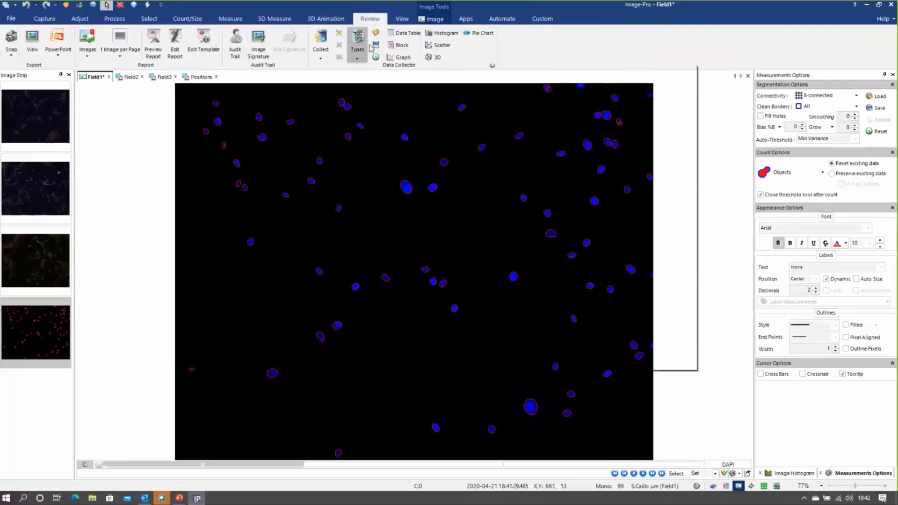
pyautogui.click(359, 44)
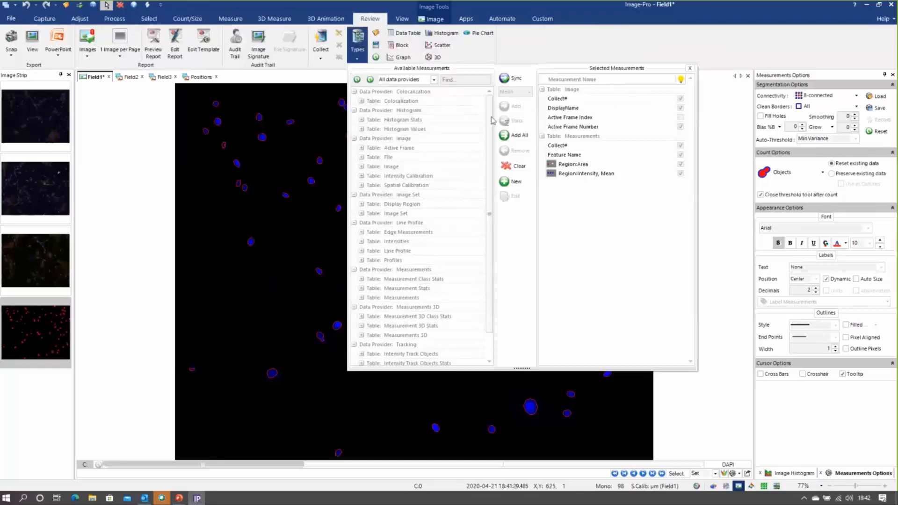
pyautogui.click(434, 80)
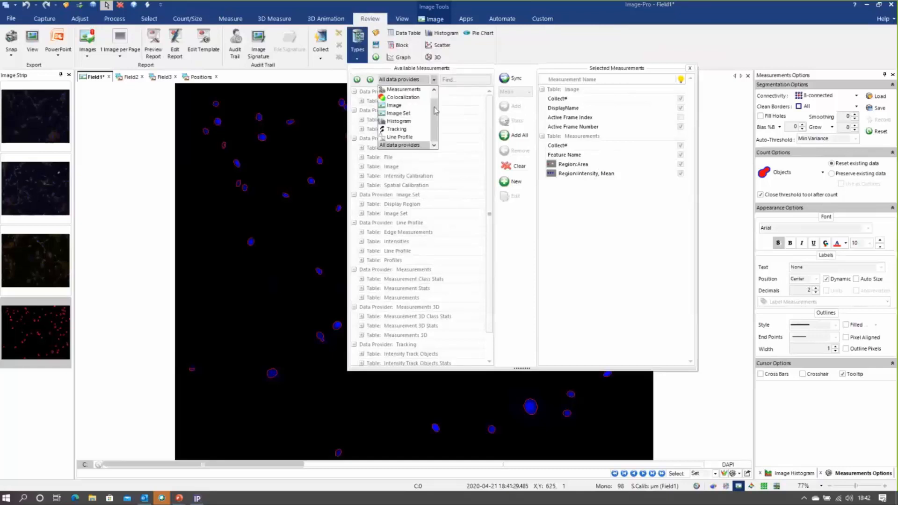
pyautogui.click(406, 104)
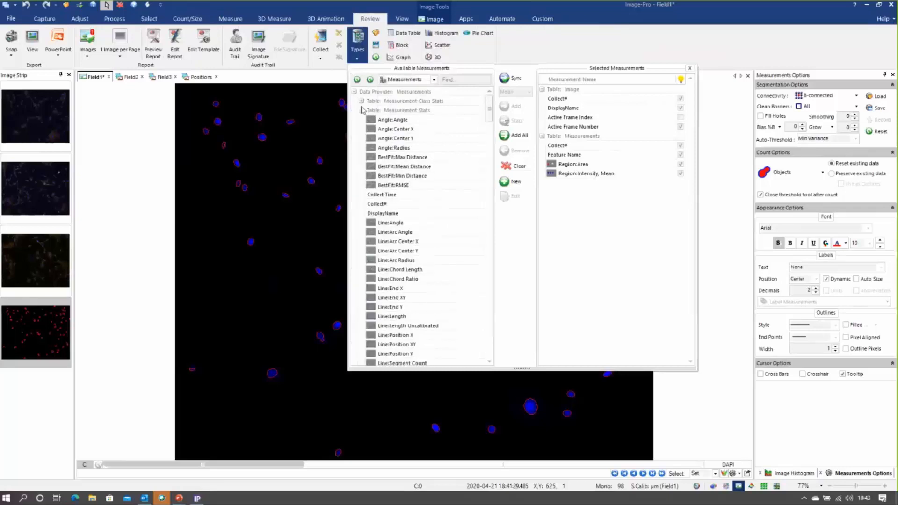
pyautogui.click(362, 119)
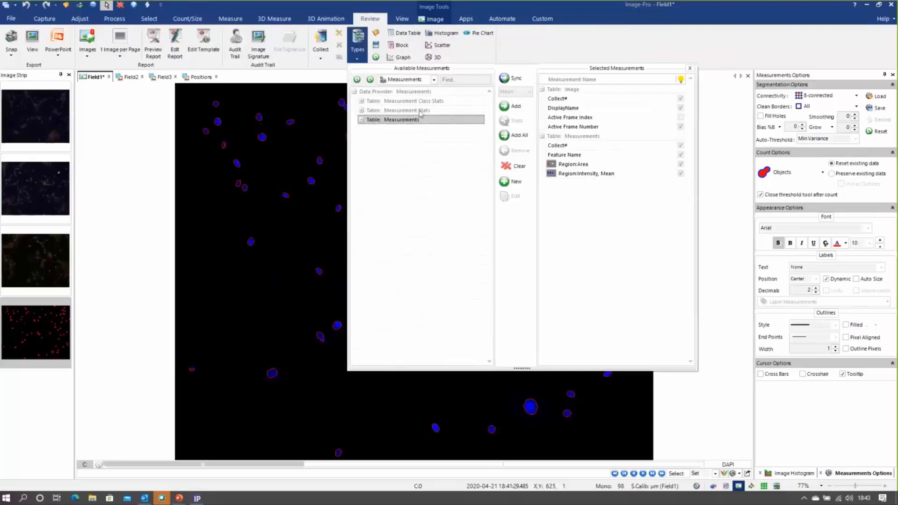
pyautogui.click(362, 111)
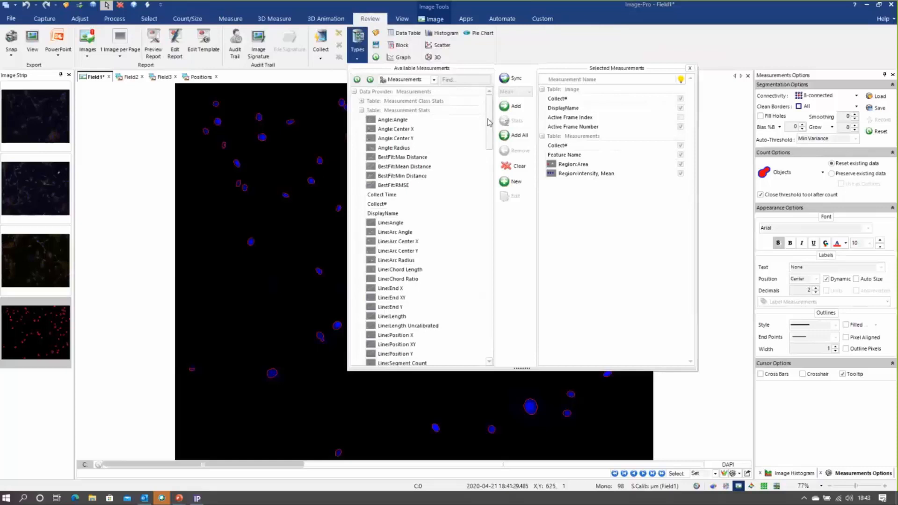
# Add the Mean statistic of Region:Area from Measurement Stats to the Data Collector's selected measurements and close the selection
pyautogui.moveTo(490, 122); pyautogui.dragTo(489, 200)
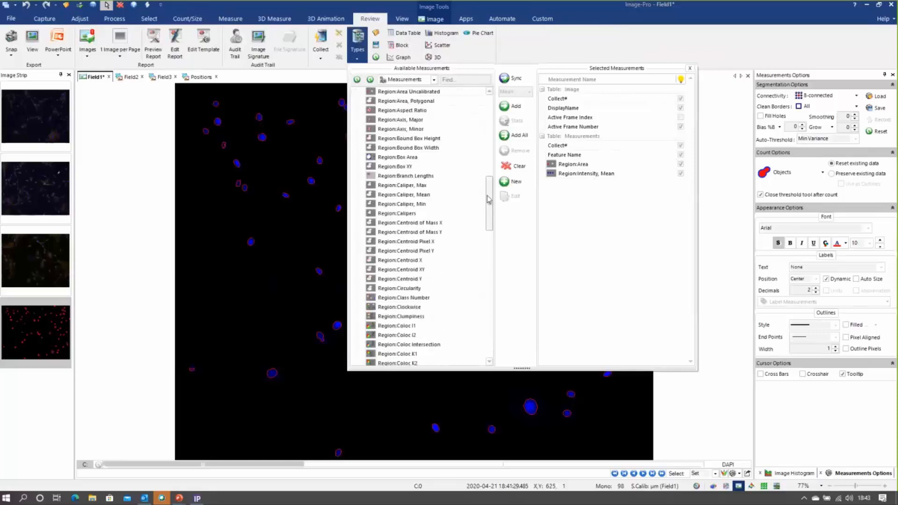
pyautogui.scroll(1, 453, 197)
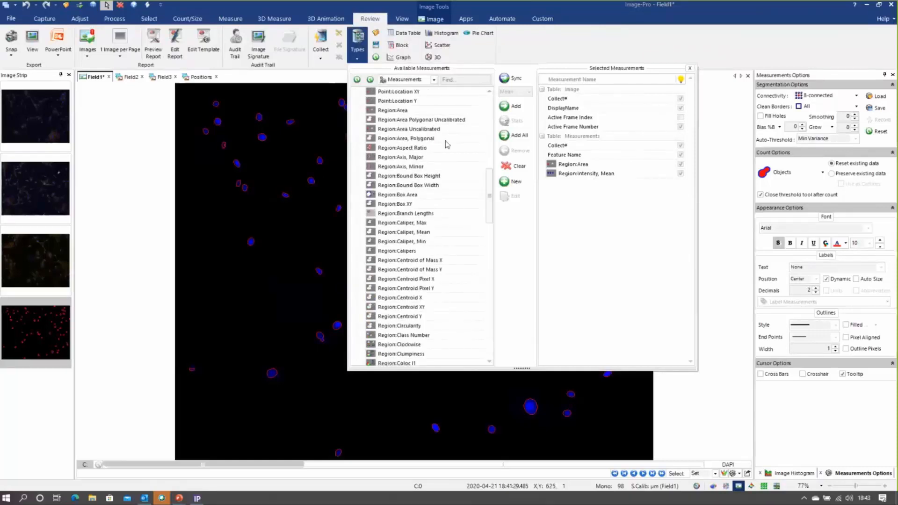
pyautogui.click(409, 111)
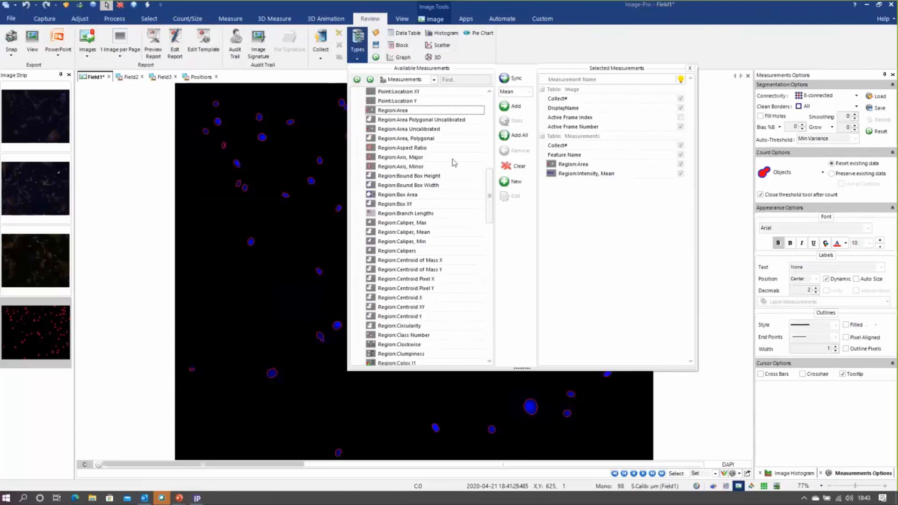
pyautogui.click(529, 93)
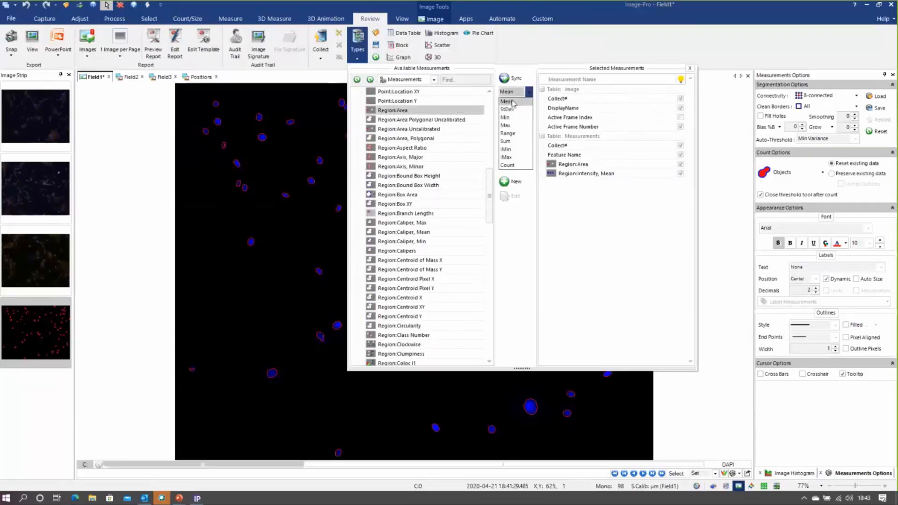
pyautogui.click(507, 102)
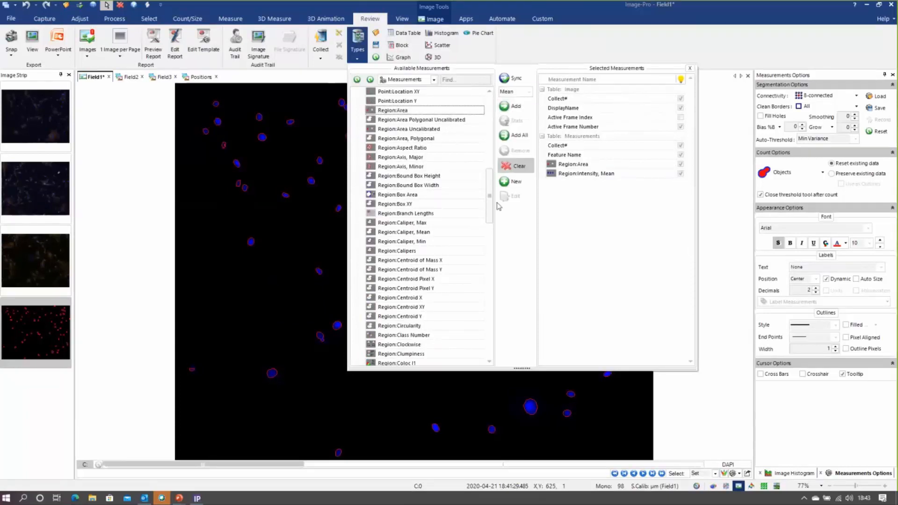
pyautogui.click(514, 107)
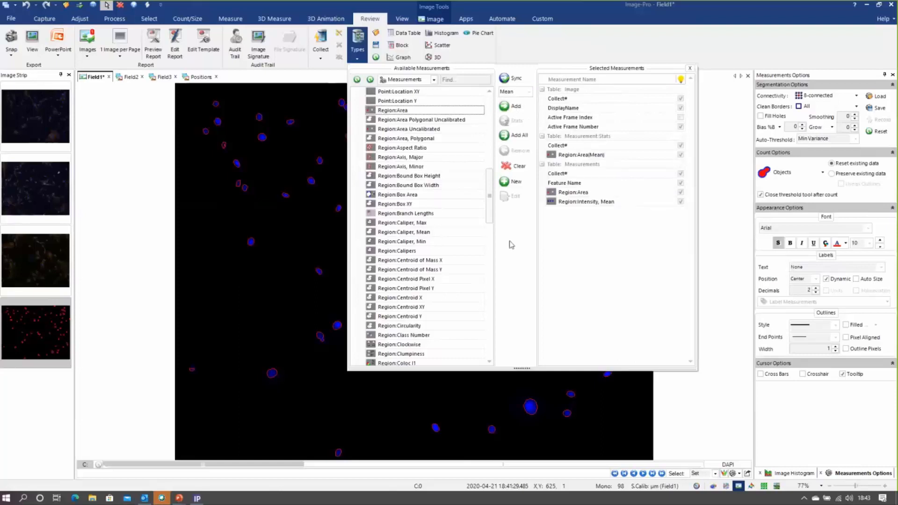
pyautogui.click(691, 69)
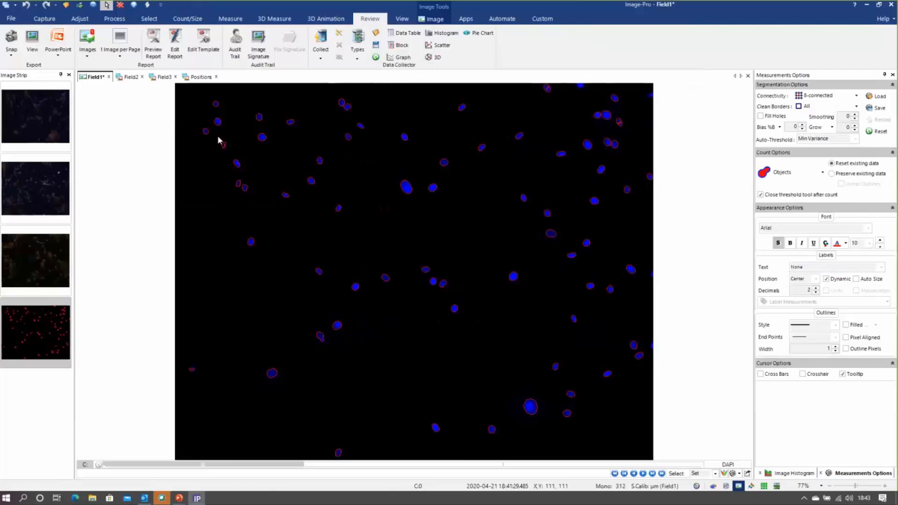
# Turn off collecting from all frames and collect Field1's nuclei measurements into the Data Collector
pyautogui.click(197, 22)
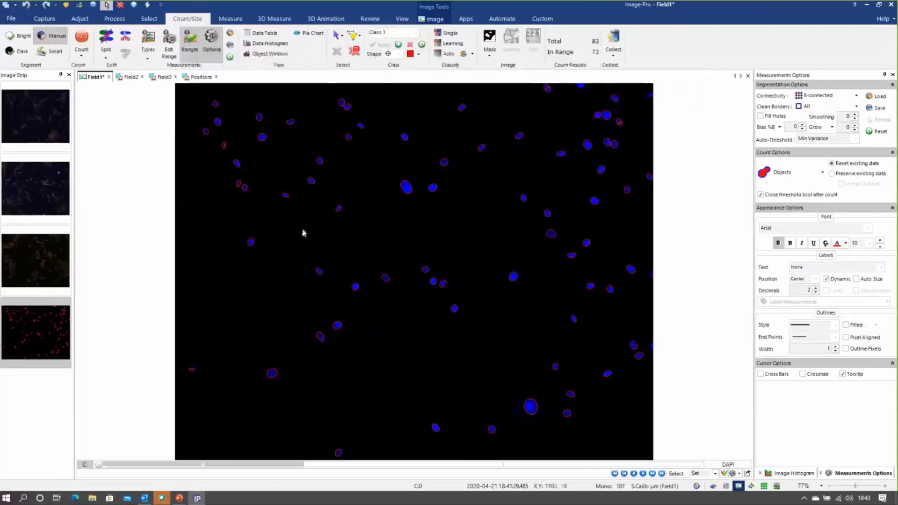
pyautogui.click(613, 53)
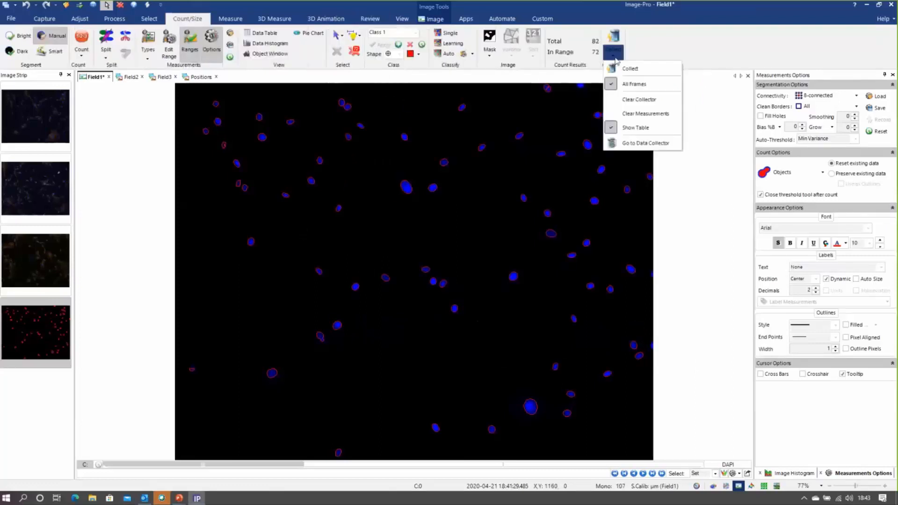
pyautogui.click(628, 83)
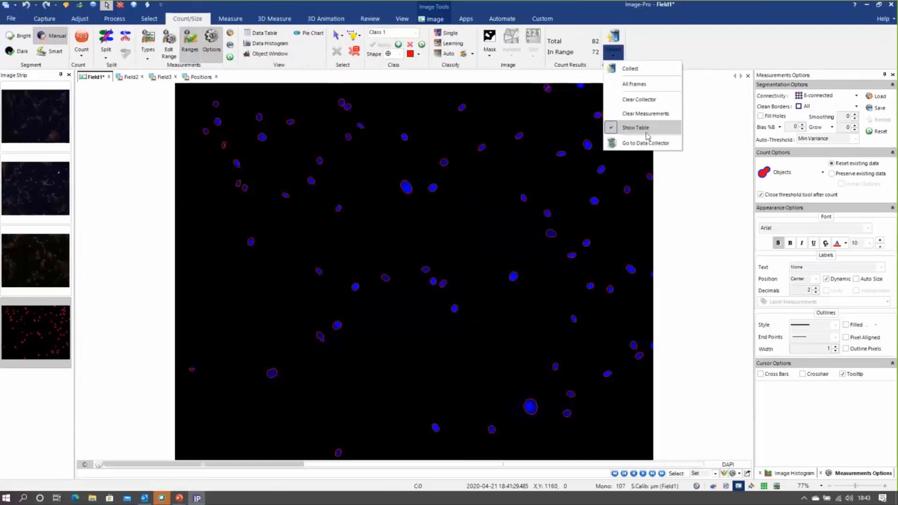
pyautogui.click(655, 202)
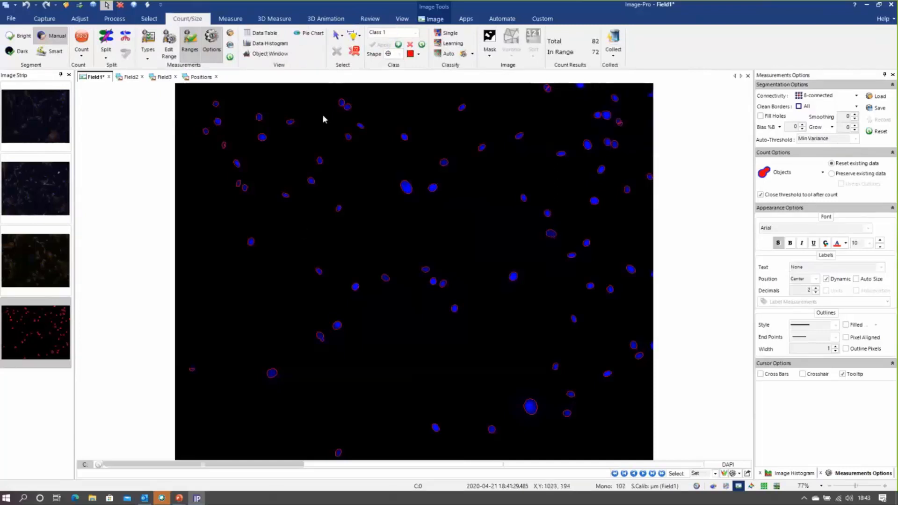
pyautogui.click(613, 42)
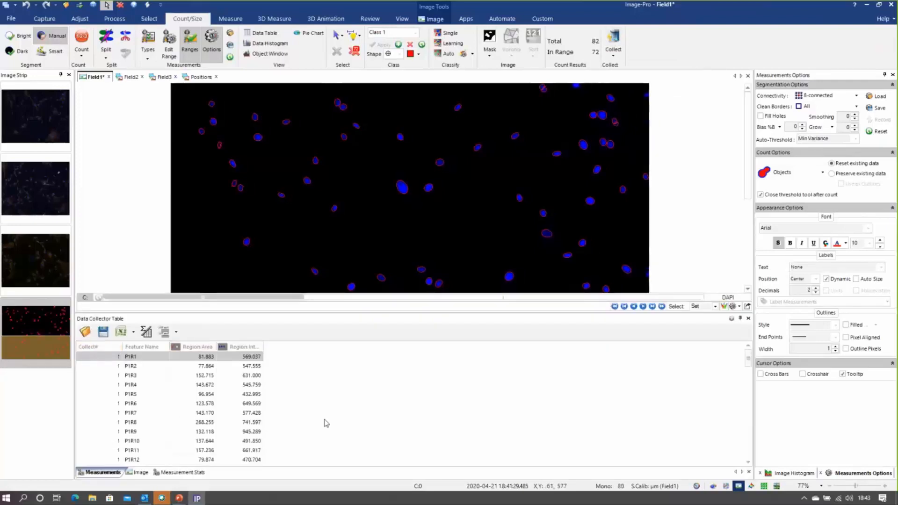
# With Field2's color composite off, count its DAPI nuclei using the Webex Nuclei1.iqo options and collect the measurements
pyautogui.click(130, 77)
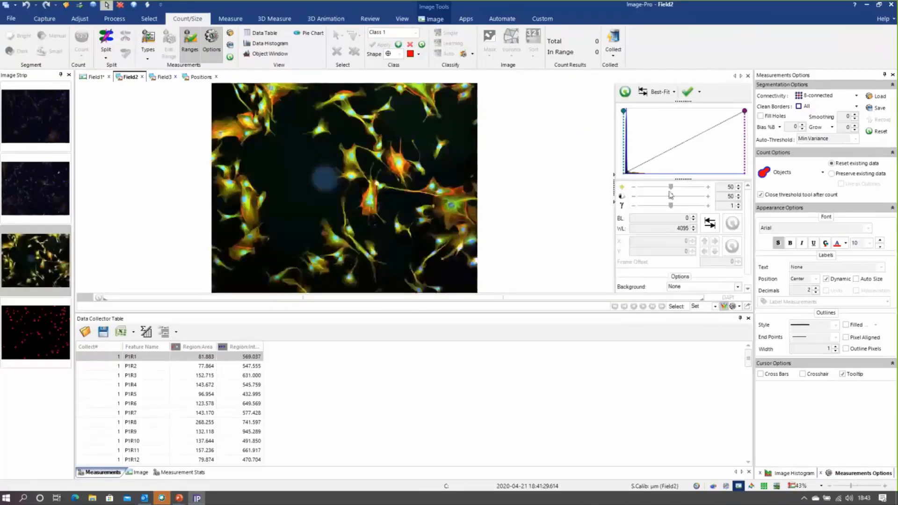
pyautogui.click(724, 307)
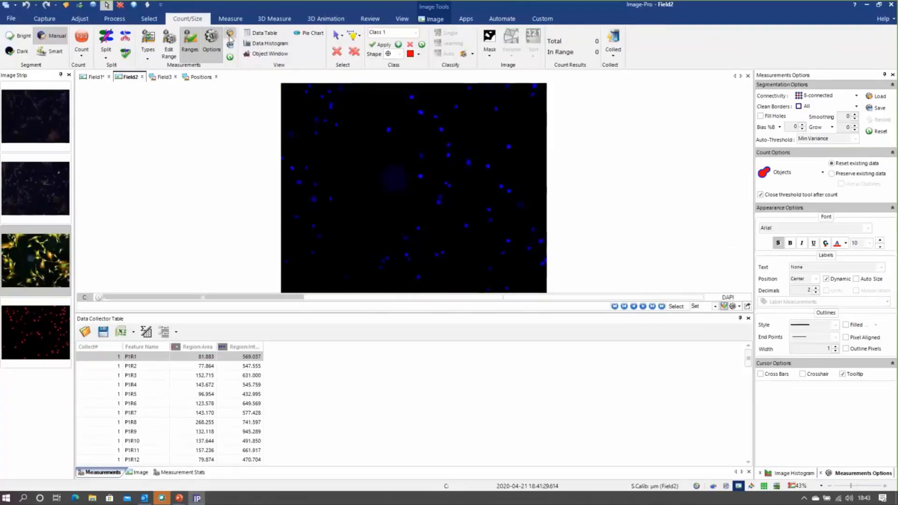
pyautogui.click(230, 39)
pyautogui.click(201, 116)
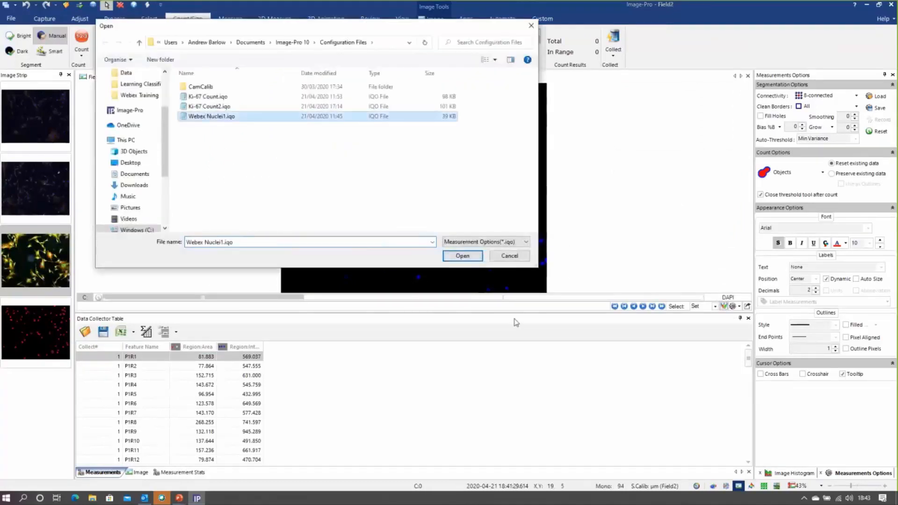
pyautogui.click(462, 256)
pyautogui.click(81, 40)
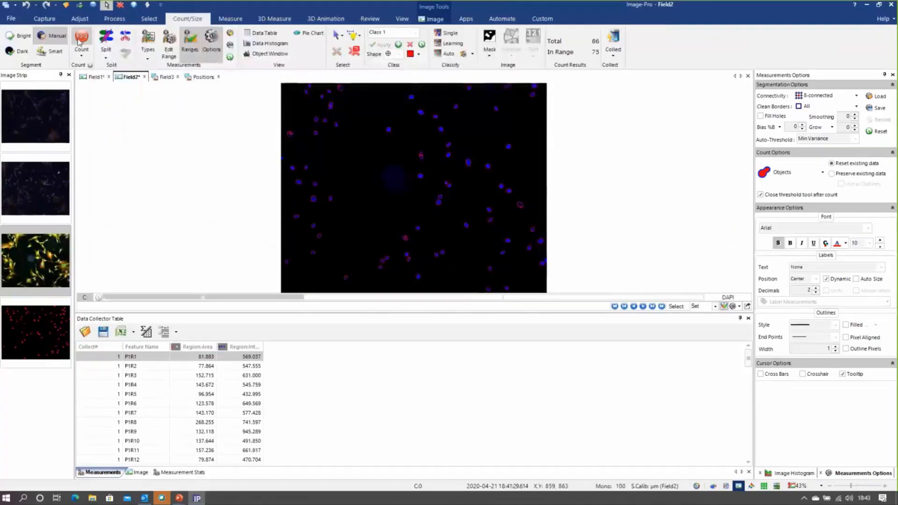
pyautogui.click(613, 40)
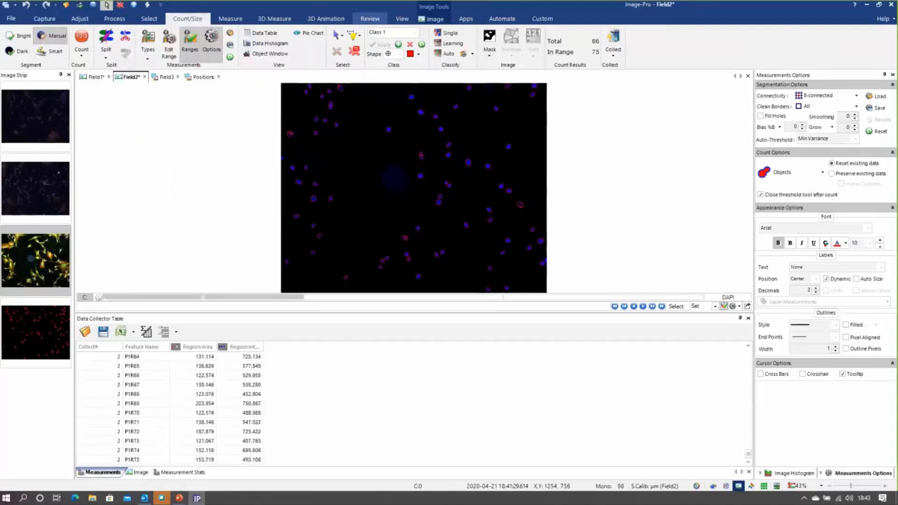
# Count Field3's DAPI nuclei using the Webex Nuclei1.iqo options and add the measurements to the Data Collector
pyautogui.click(166, 77)
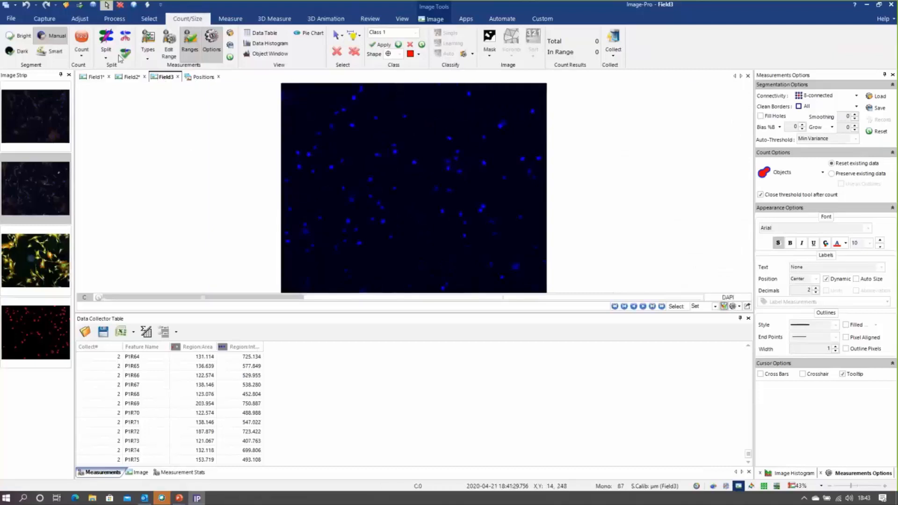
pyautogui.click(229, 33)
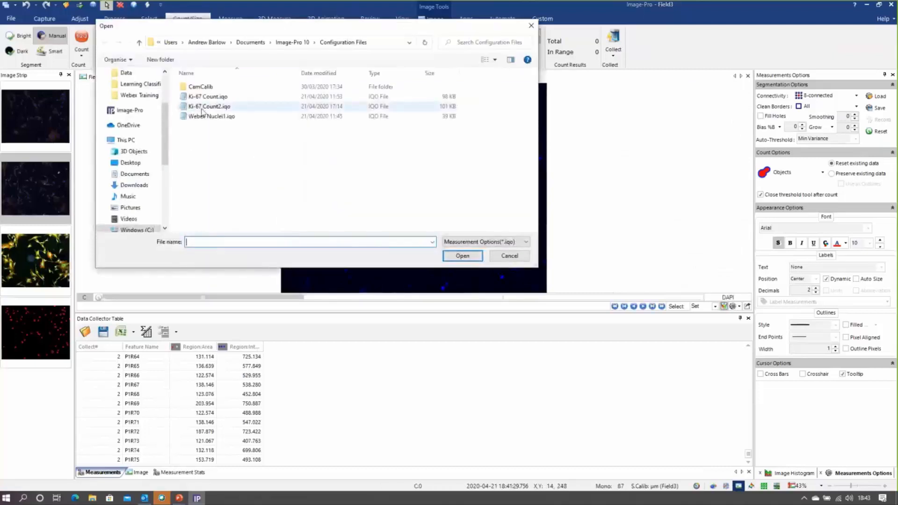
pyautogui.click(212, 116)
pyautogui.click(463, 256)
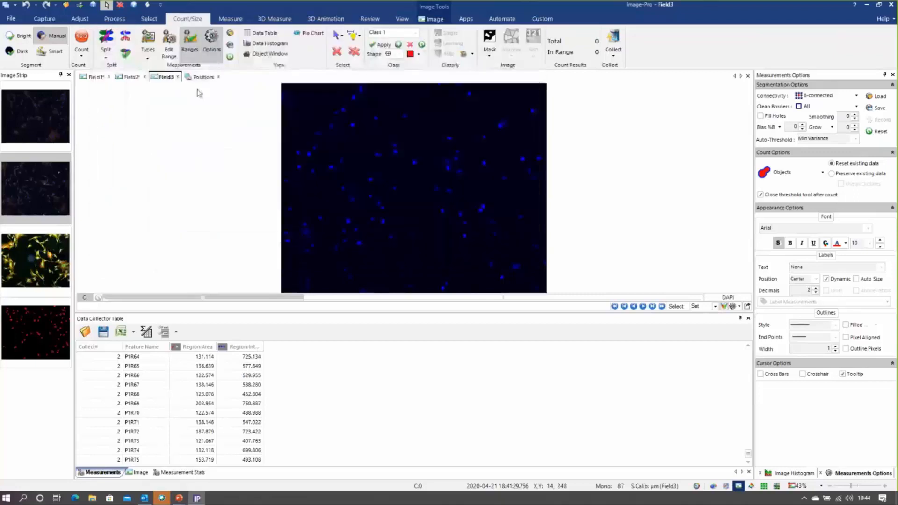
pyautogui.click(81, 38)
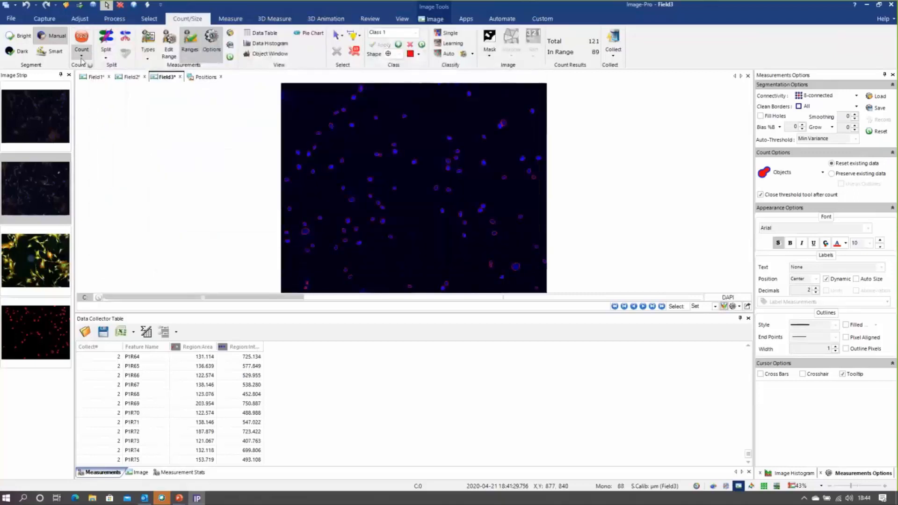
pyautogui.click(612, 42)
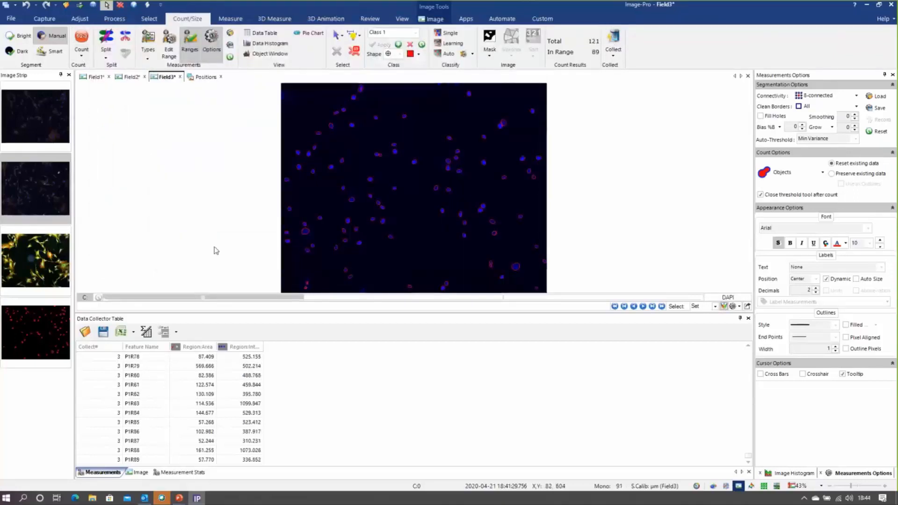
# Enlarge the Data Collector table and look through the measurements collected from the three fields
pyautogui.moveTo(264, 313); pyautogui.dragTo(270, 189)
pyautogui.scroll(6, 391, 325)
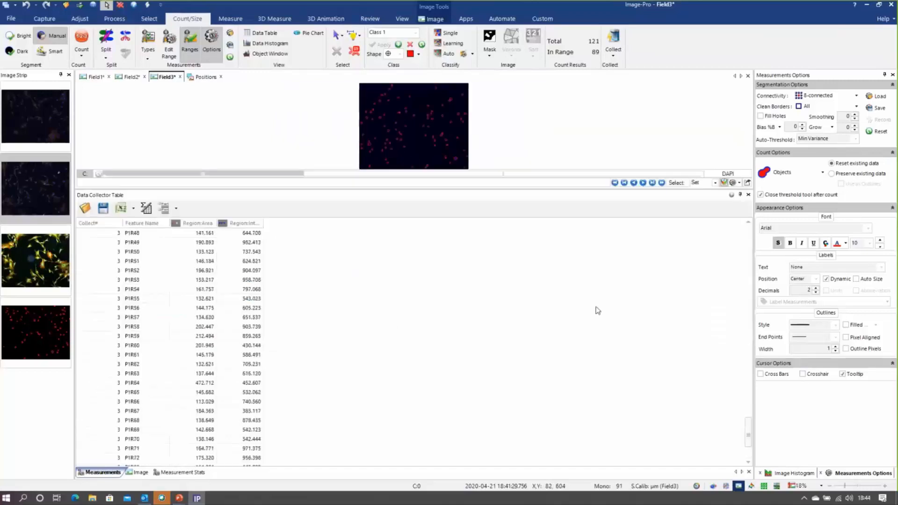
pyautogui.scroll(15, 598, 311)
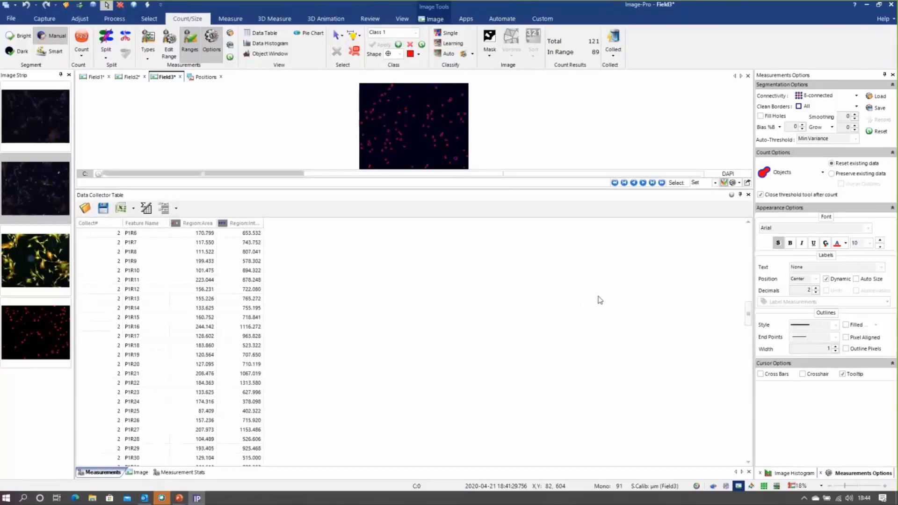
pyautogui.scroll(9, 601, 300)
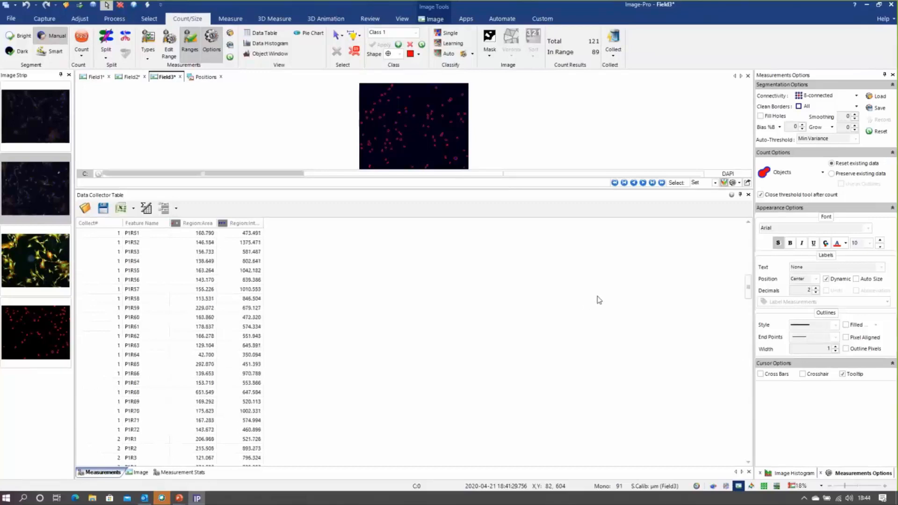
# Group the Data Collector measurements by Collect# to compare the averages of the three fields
pyautogui.click(165, 210)
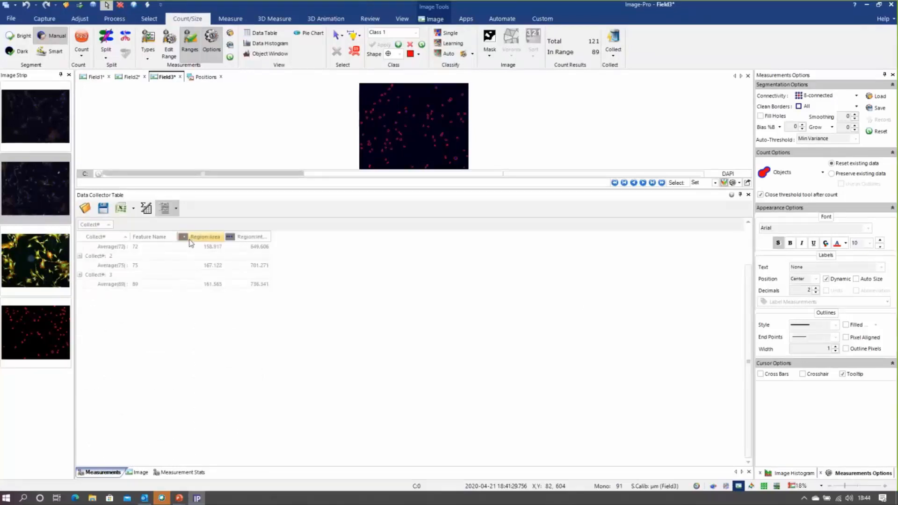
pyautogui.click(177, 210)
pyautogui.click(228, 275)
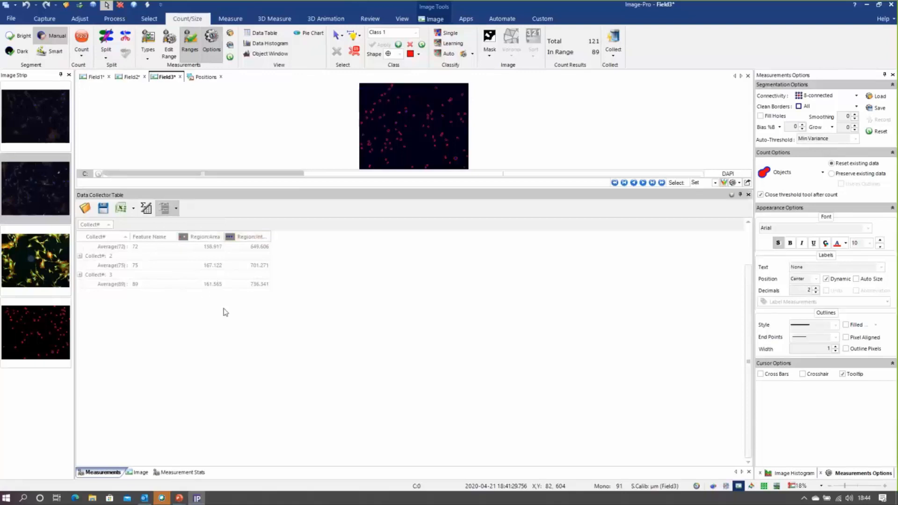
# Show the Measurement Stats table ungrouped and reduce the height of the Data Collector table to enlarge the image area
pyautogui.click(174, 472)
pyautogui.click(168, 209)
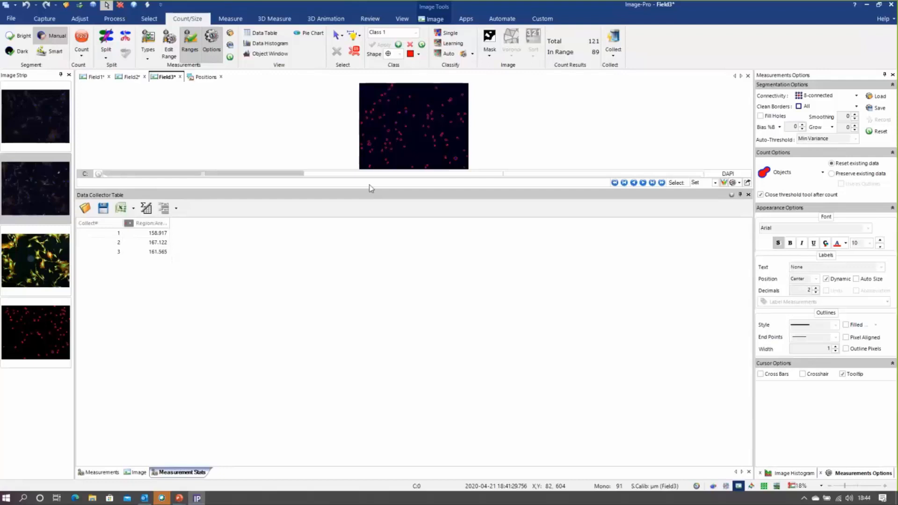
pyautogui.moveTo(368, 188); pyautogui.dragTo(366, 294)
pyautogui.press('super+Tab')
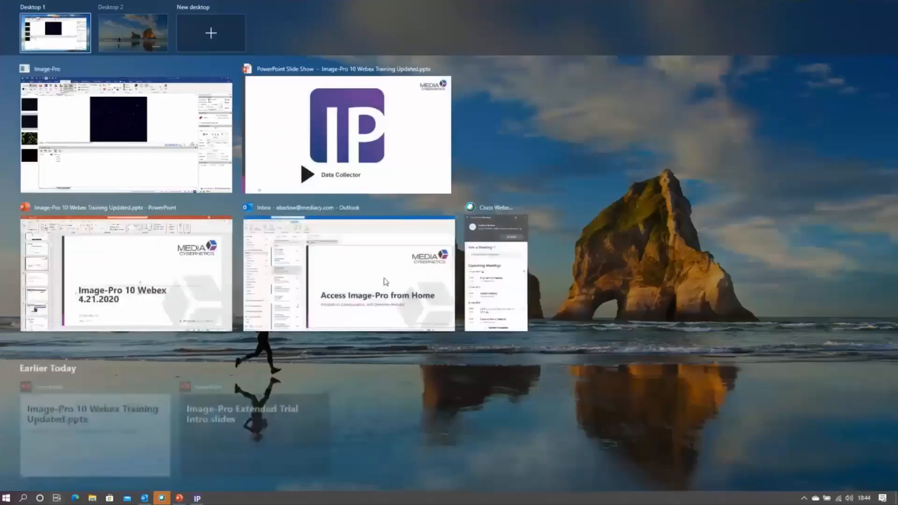
pyautogui.click(421, 174)
pyautogui.click(518, 366)
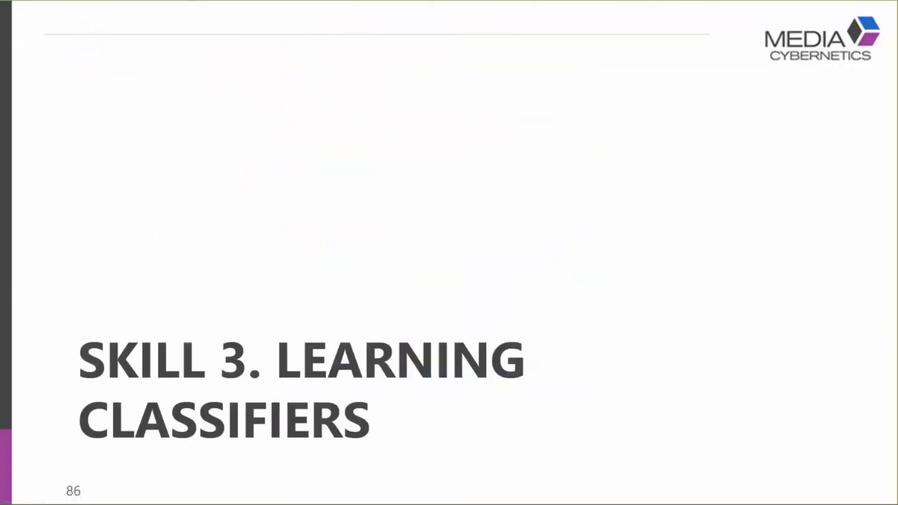
pyautogui.press('Right')
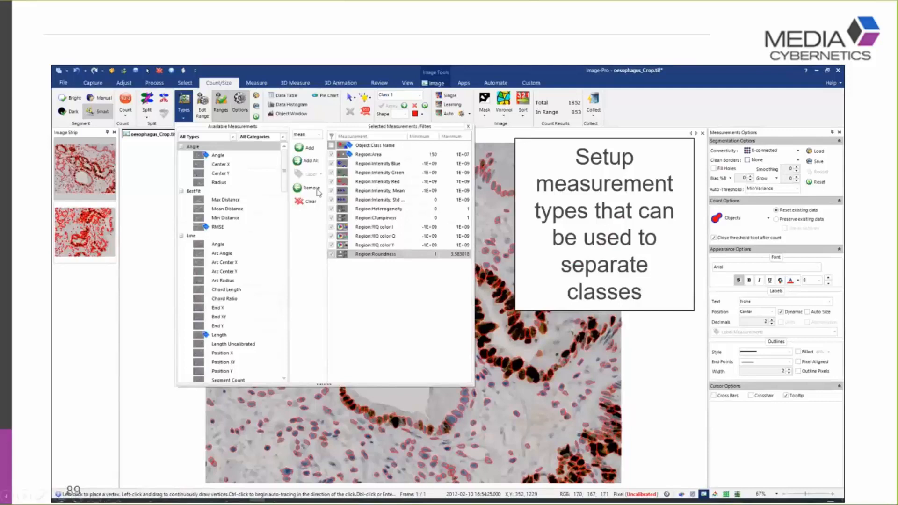
pyautogui.click(632, 333)
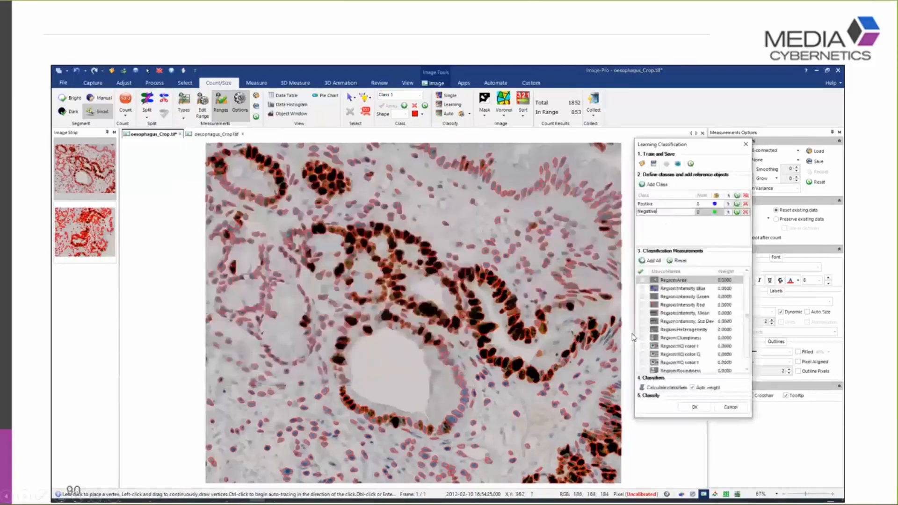
pyautogui.click(470, 105)
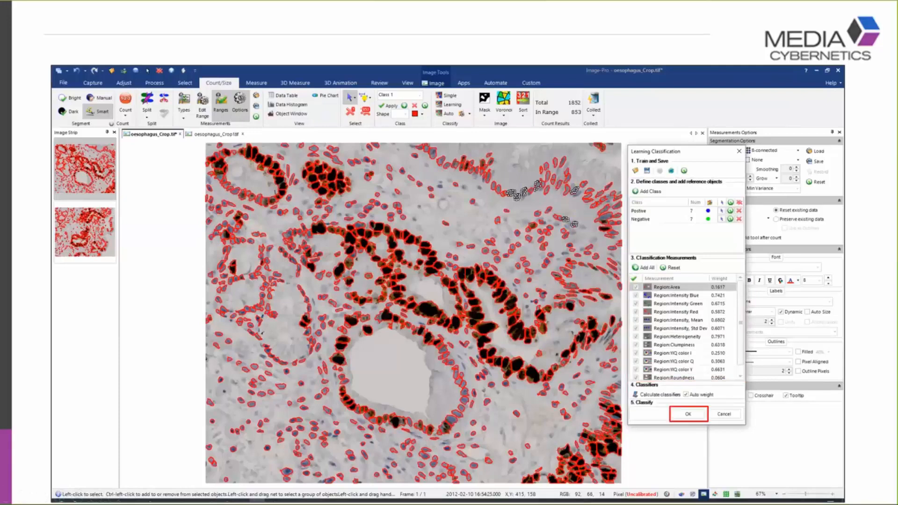
pyautogui.press('Right')
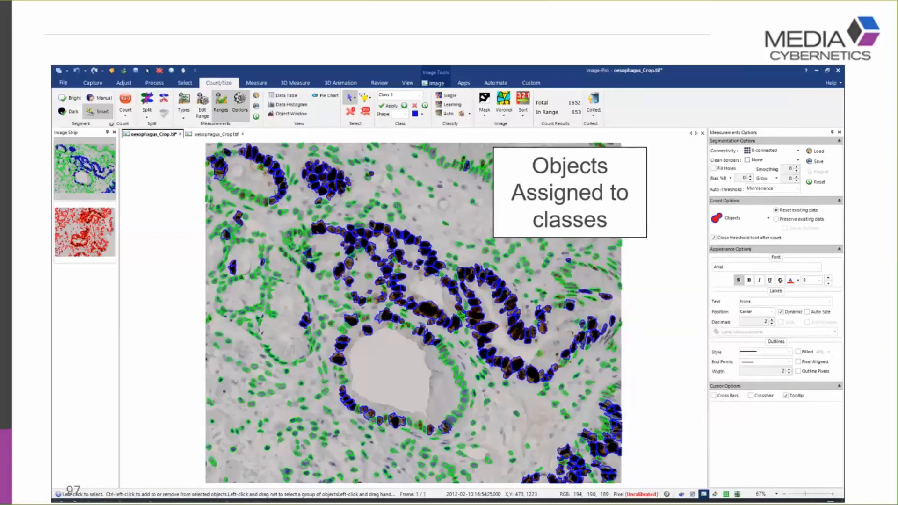
pyautogui.press('Right')
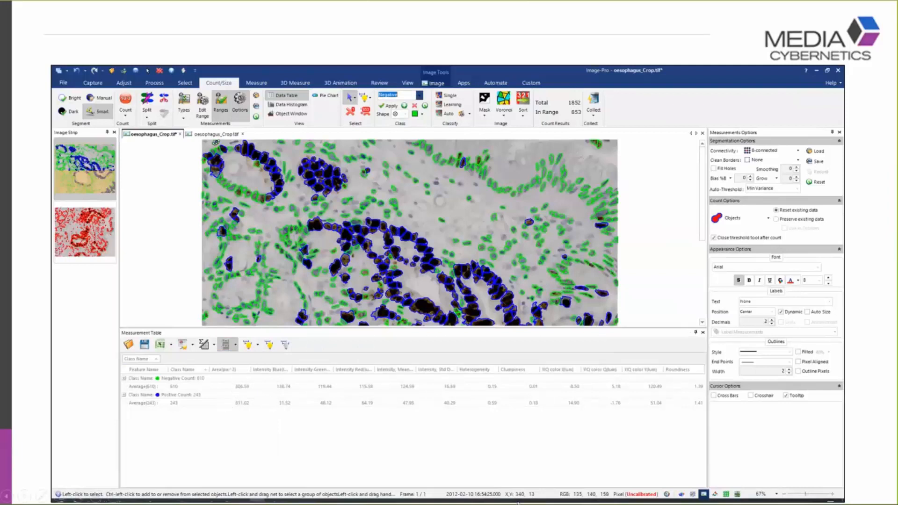
pyautogui.press('Right')
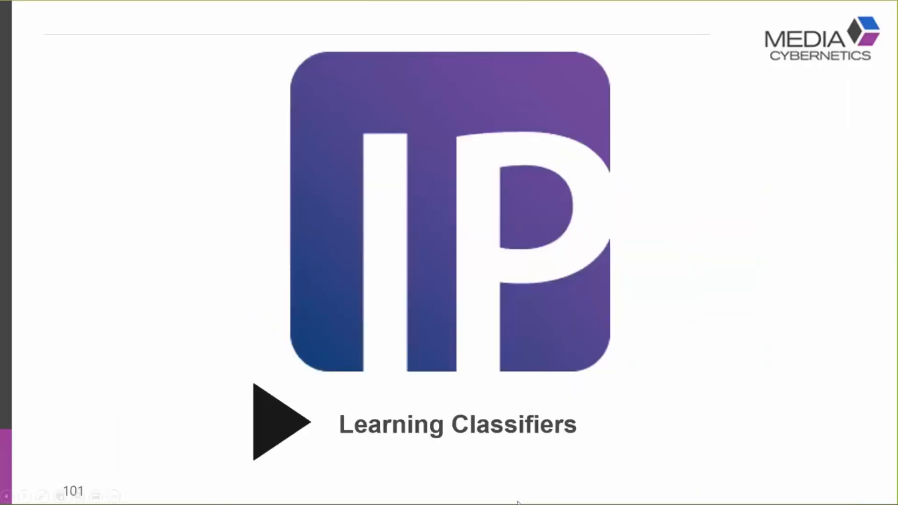
# Switch back to Image-Pro and close all open image views
pyautogui.press('super+Tab')
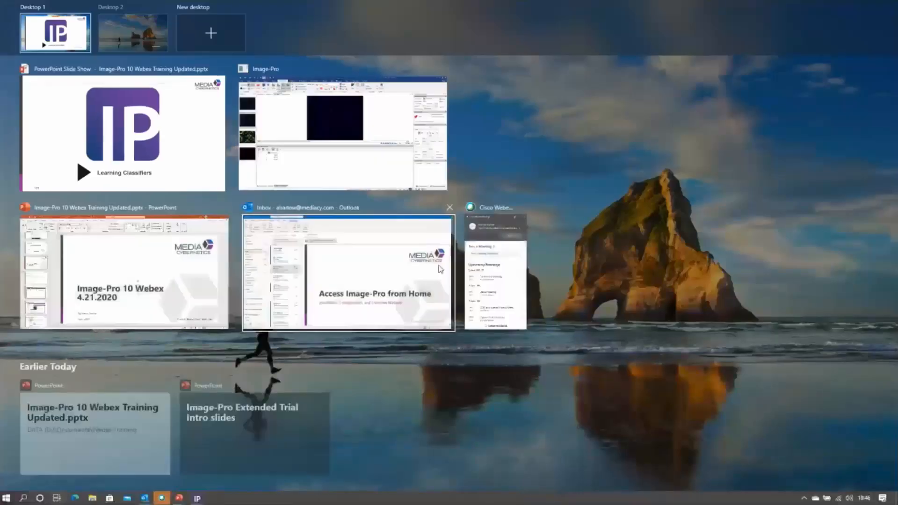
pyautogui.click(413, 135)
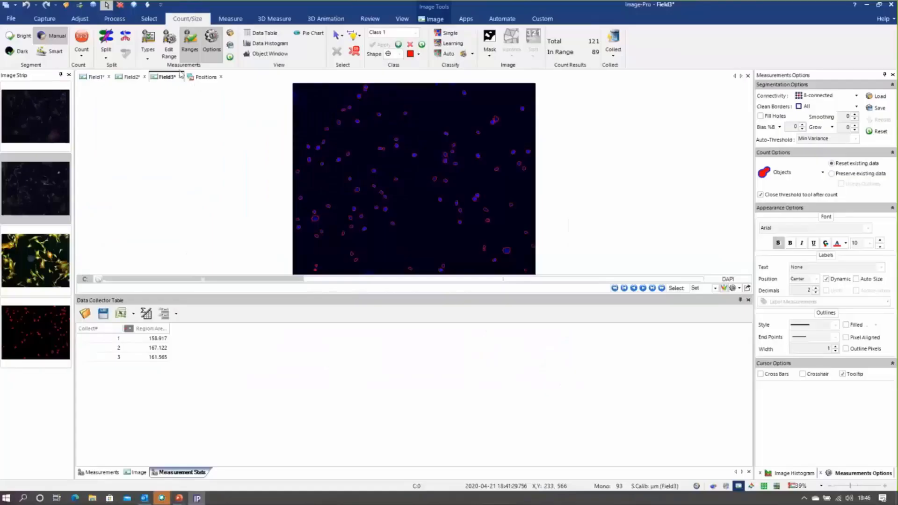
pyautogui.rightClick(170, 78)
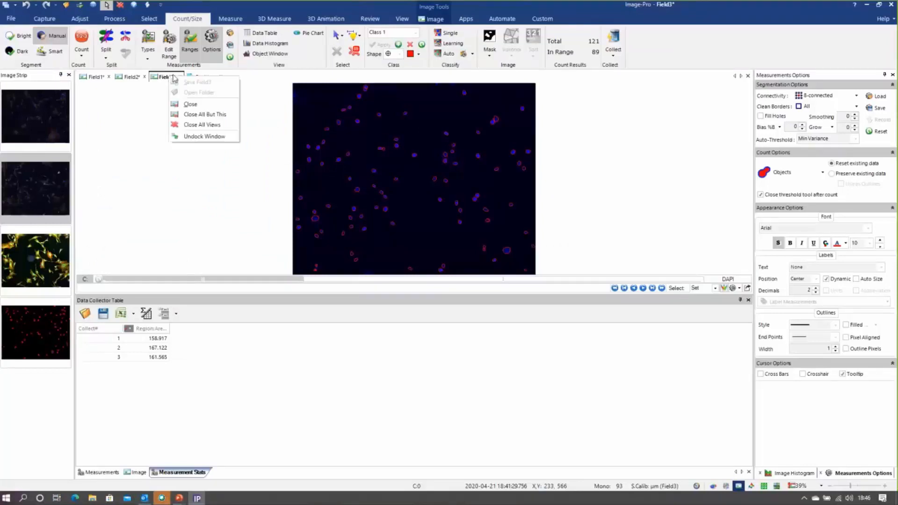
pyautogui.click(201, 125)
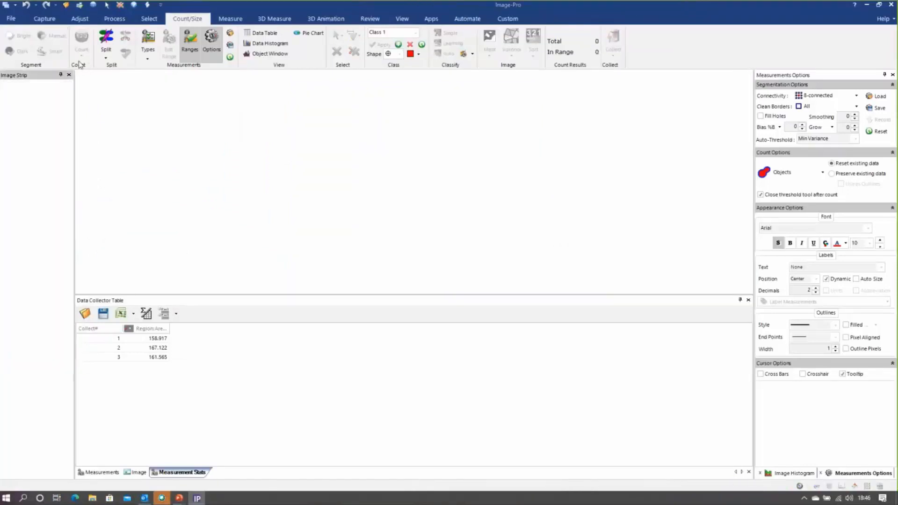
# Open oesophagus_Crop.tif, oesophagus_Crop1.tif and oesophagus_Crop2.tif together from the Learning Classification folder
pyautogui.click(12, 20)
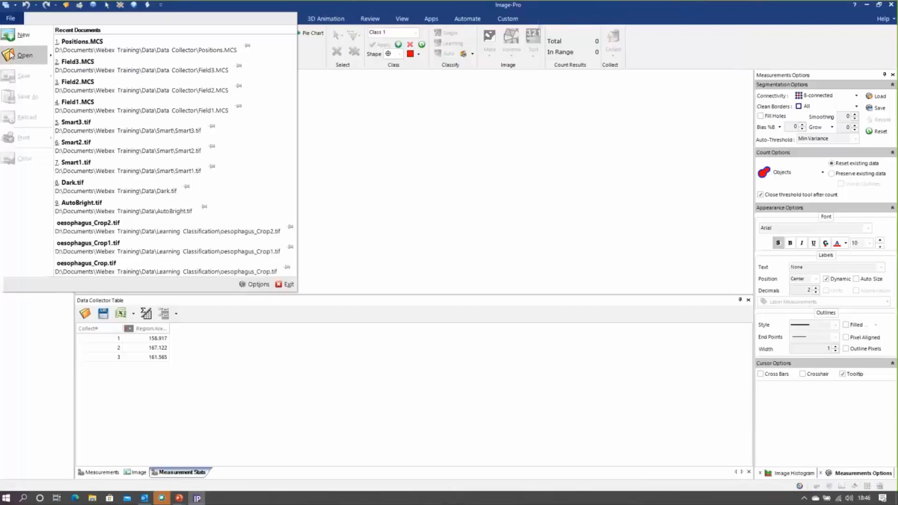
pyautogui.click(21, 54)
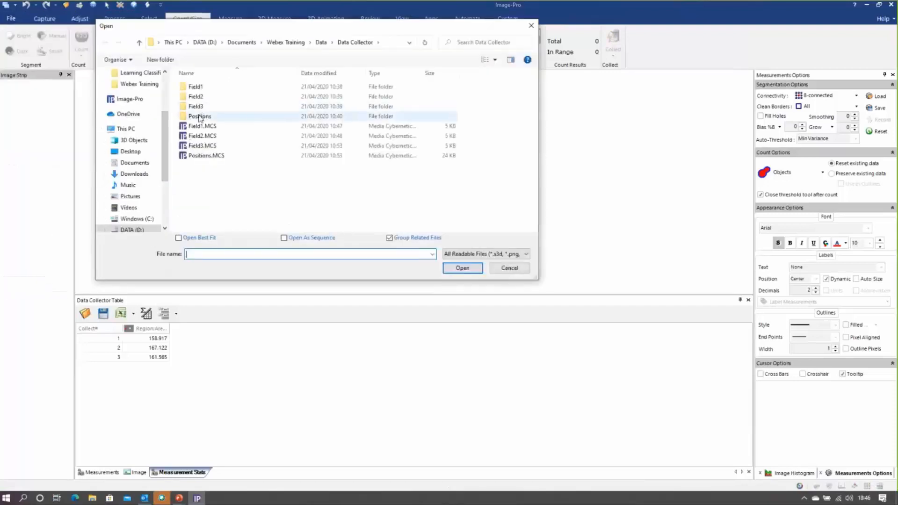
pyautogui.click(321, 44)
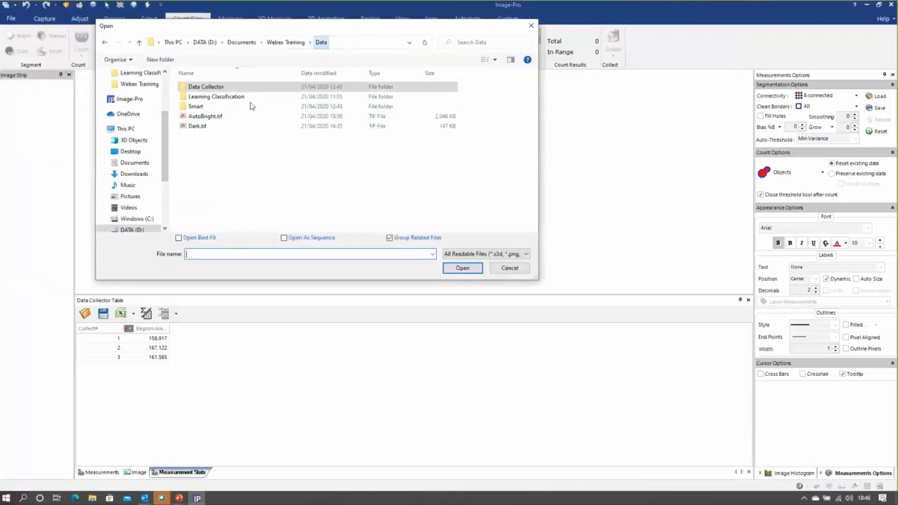
pyautogui.doubleClick(226, 98)
pyautogui.moveTo(330, 155); pyautogui.dragTo(189, 114)
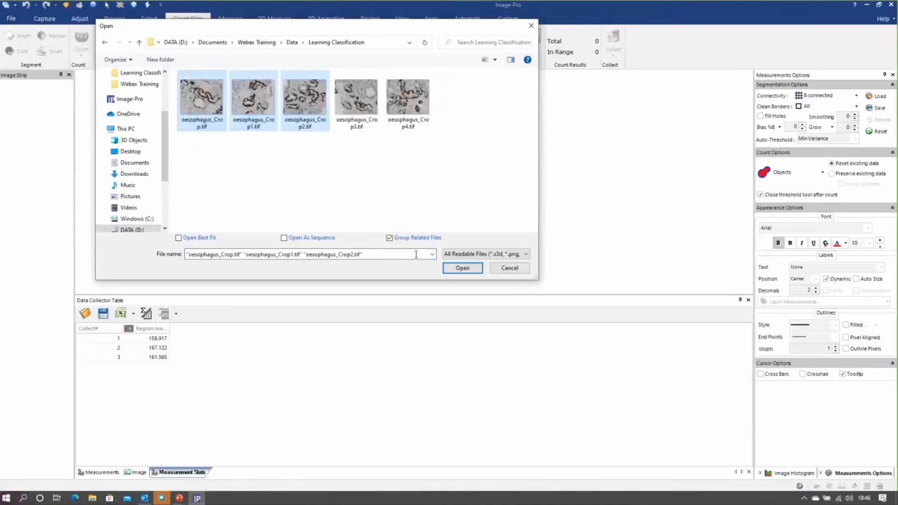
pyautogui.click(463, 268)
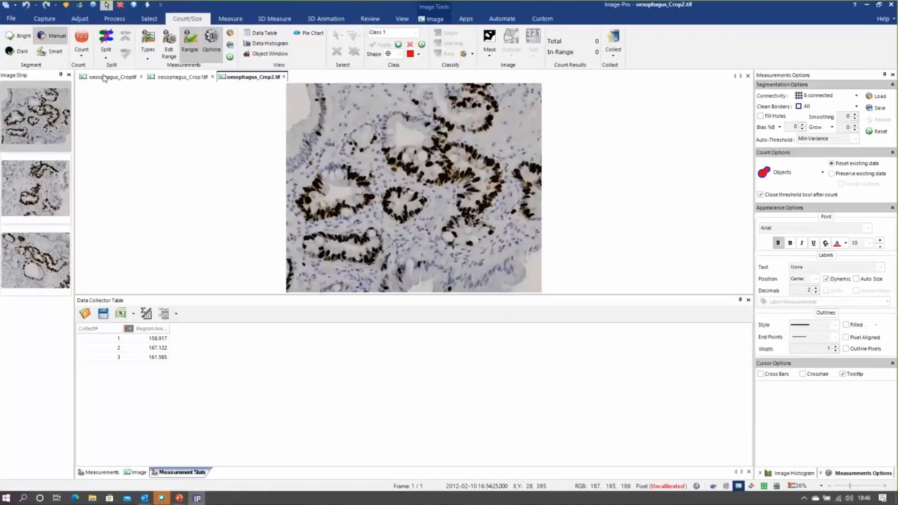
# Count the nuclei in oesophagus_Crop.tif using the Ki-67 Count.iqo measurement options, with the image area enlarged
pyautogui.click(104, 78)
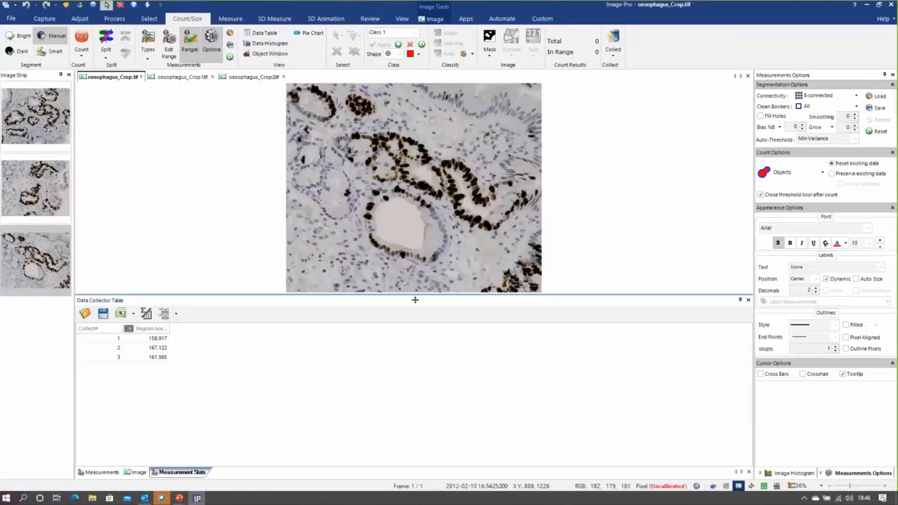
pyautogui.moveTo(415, 300); pyautogui.dragTo(415, 379)
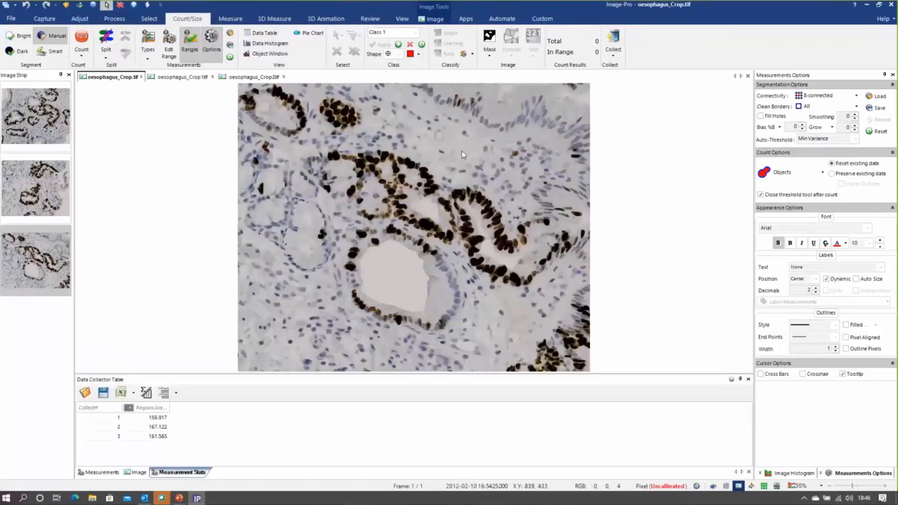
pyautogui.click(230, 35)
pyautogui.click(208, 96)
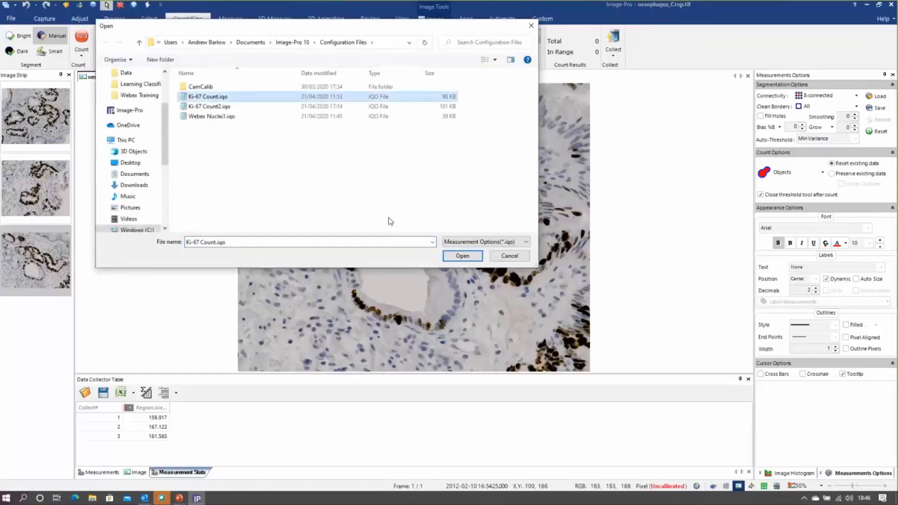
pyautogui.click(462, 256)
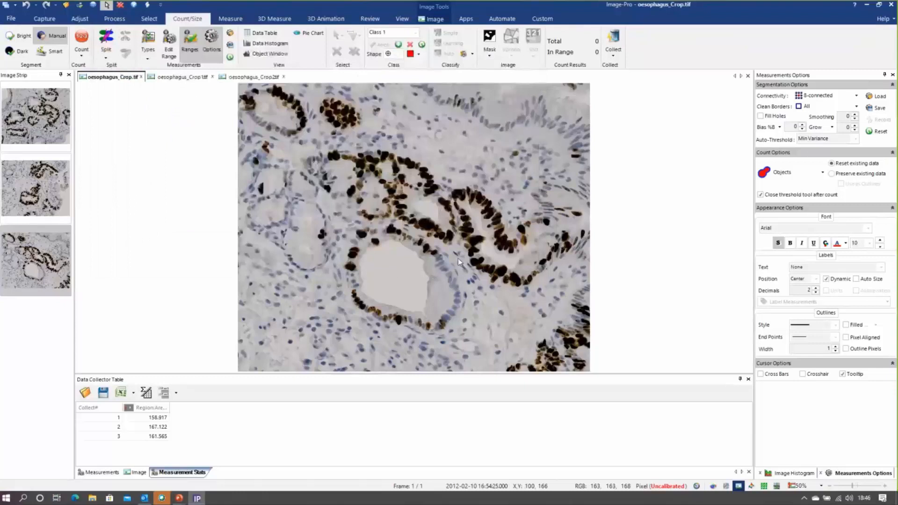
pyautogui.click(82, 40)
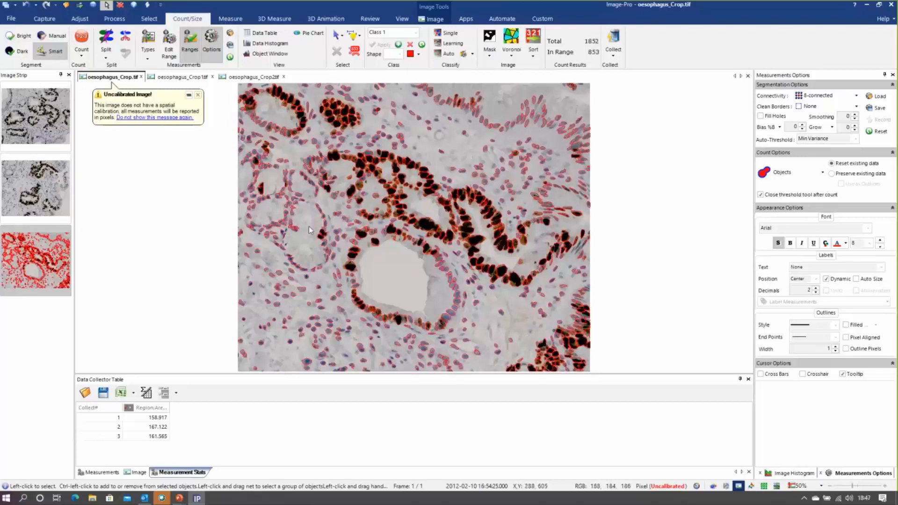
# Start a Learning Classification and define two classes named Positive and Negative
pyautogui.click(451, 47)
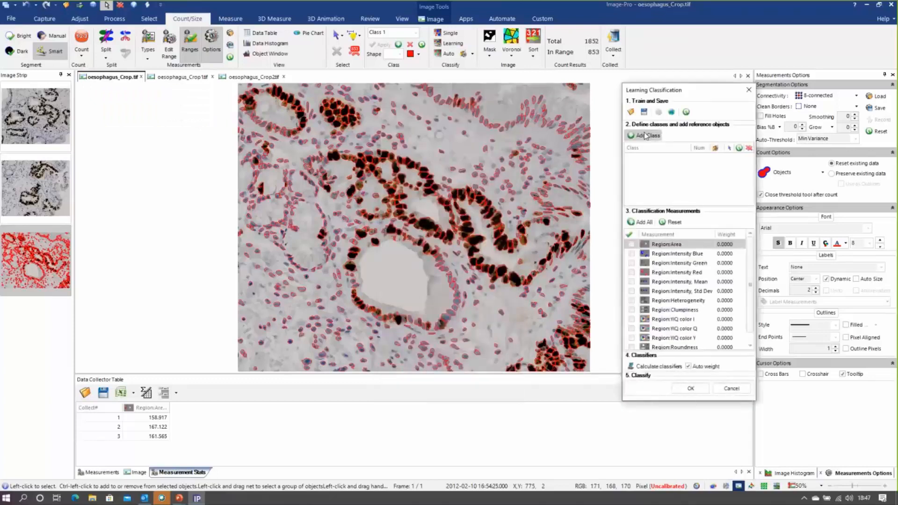
pyautogui.click(648, 135)
pyautogui.click(648, 136)
pyautogui.doubleClick(653, 157)
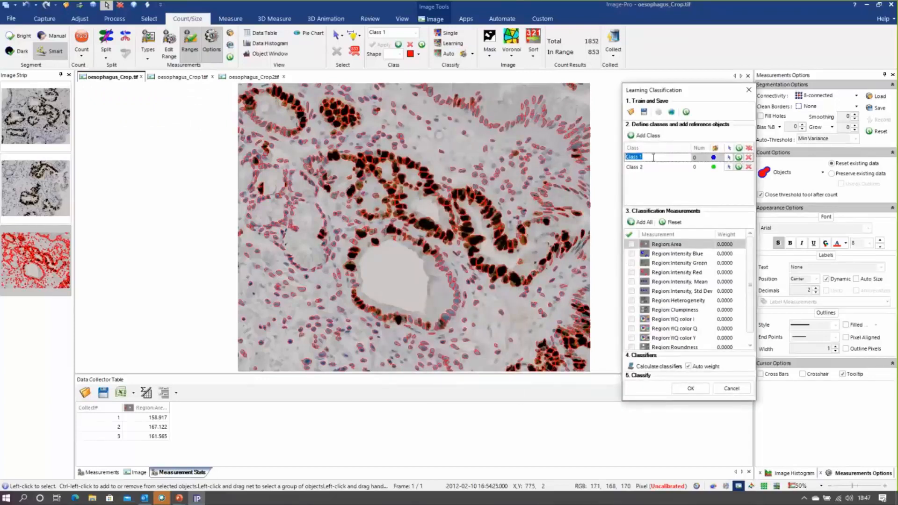
pyautogui.write('Positive')
pyautogui.click(651, 166)
pyautogui.write('N')
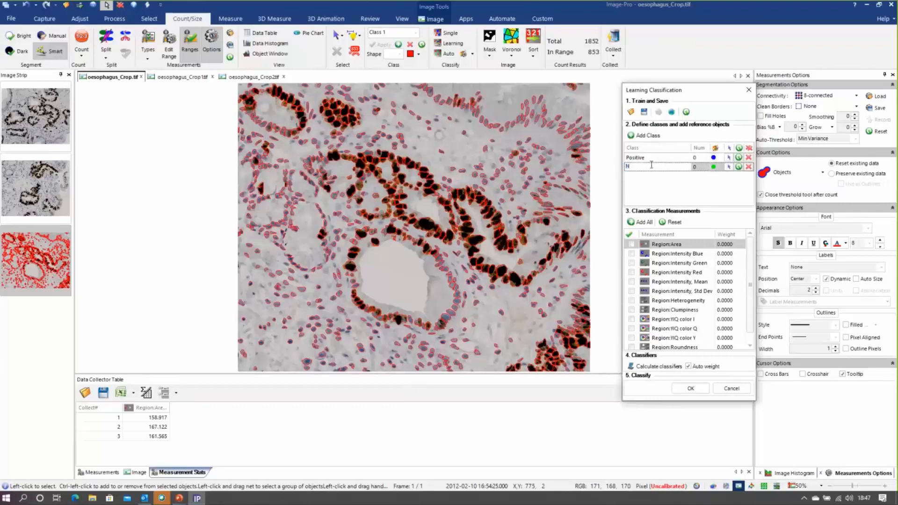
pyautogui.write('egative')
# Assign several dark brown nuclei along the upper edge of the central gland as reference objects for the Positive class
pyautogui.click(730, 158)
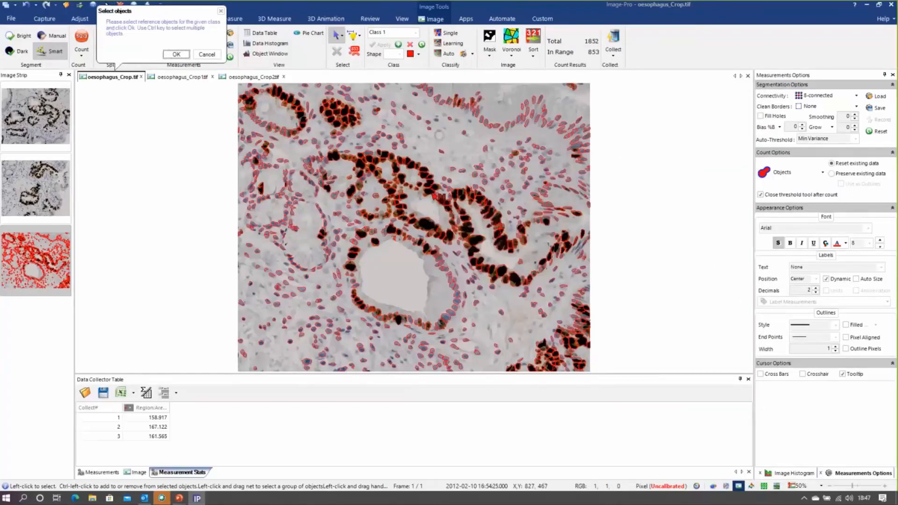
pyautogui.click(429, 191)
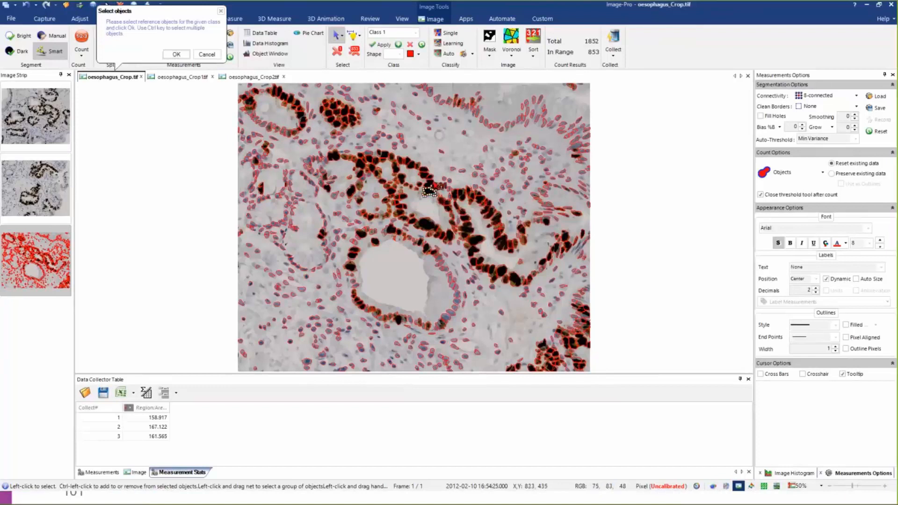
pyautogui.keyDown('ctrl'); pyautogui.click(430, 175); pyautogui.keyUp('ctrl')
pyautogui.keyDown('ctrl'); pyautogui.click(411, 163); pyautogui.keyUp('ctrl')
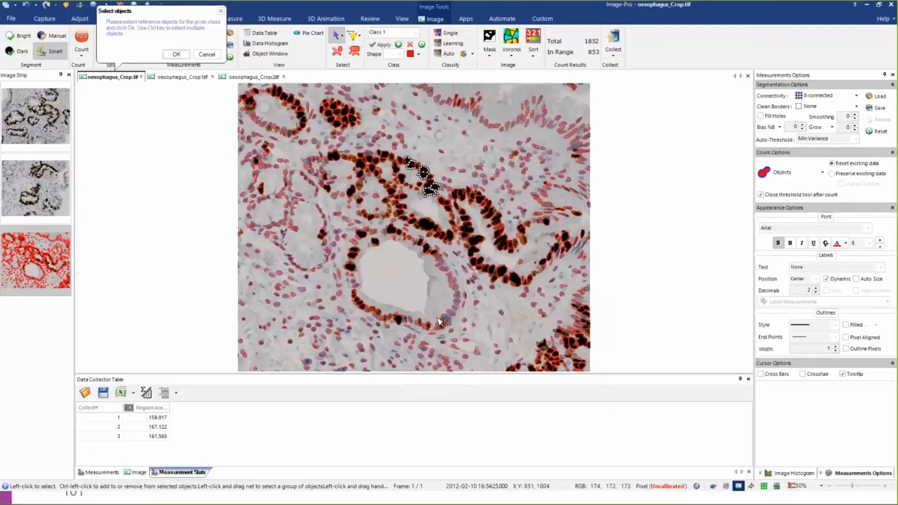
pyautogui.click(176, 54)
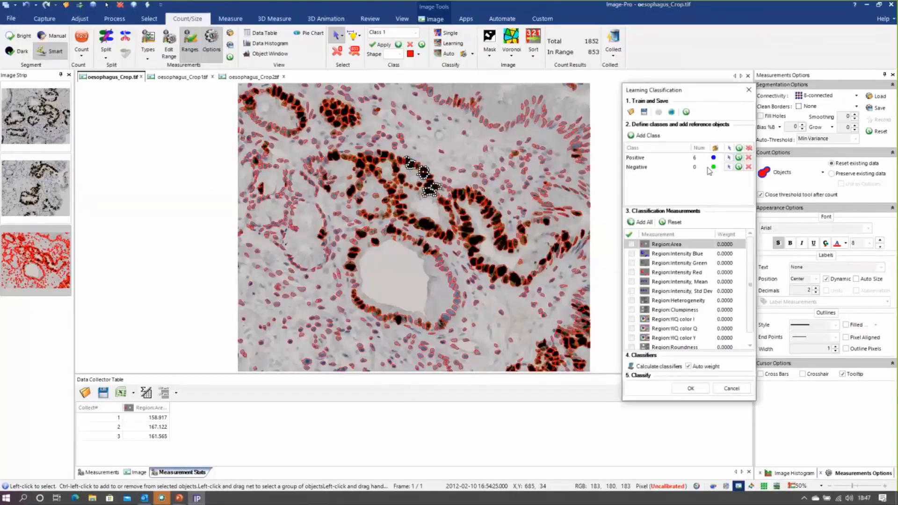
# Assign several pale blue nuclei near the upper right corner of the tissue as reference objects for the Negative class
pyautogui.click(729, 167)
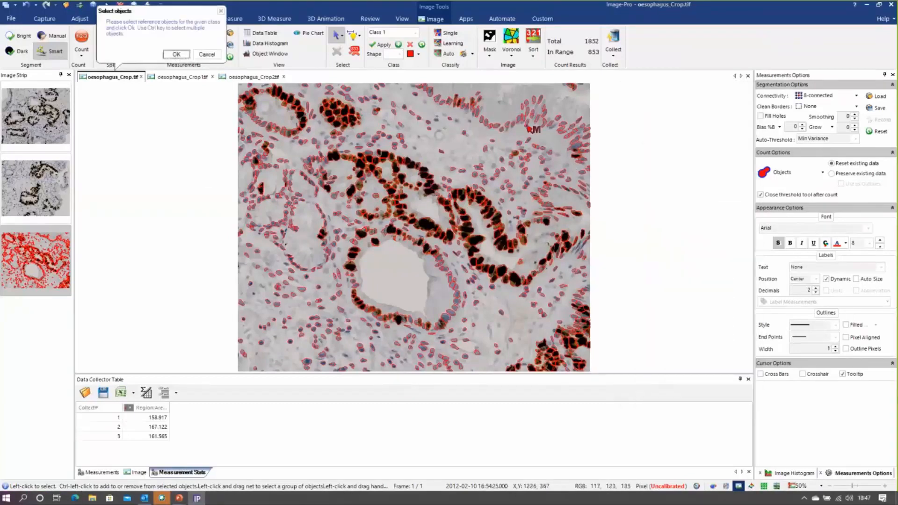
pyautogui.click(527, 125)
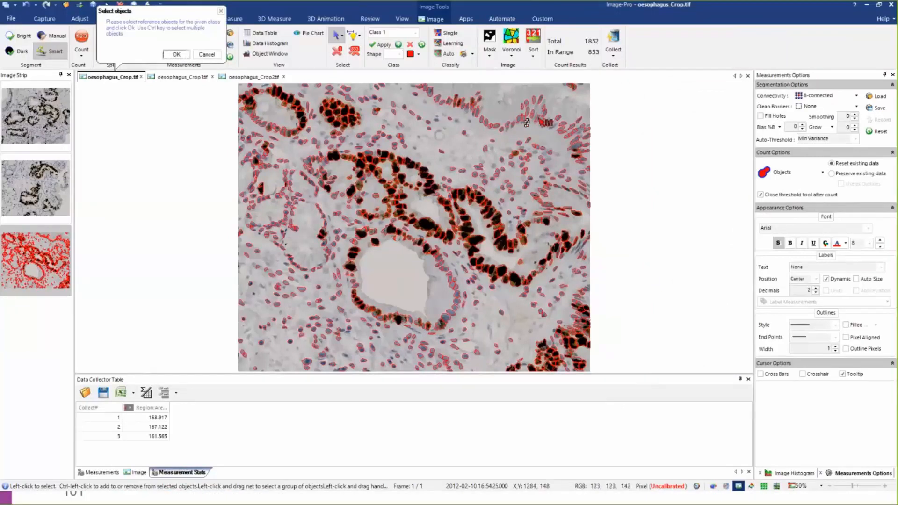
pyautogui.keyDown('ctrl'); pyautogui.click(538, 119); pyautogui.keyUp('ctrl')
pyautogui.keyDown('ctrl'); pyautogui.click(542, 99); pyautogui.keyUp('ctrl')
pyautogui.keyDown('ctrl'); pyautogui.click(519, 117); pyautogui.keyUp('ctrl')
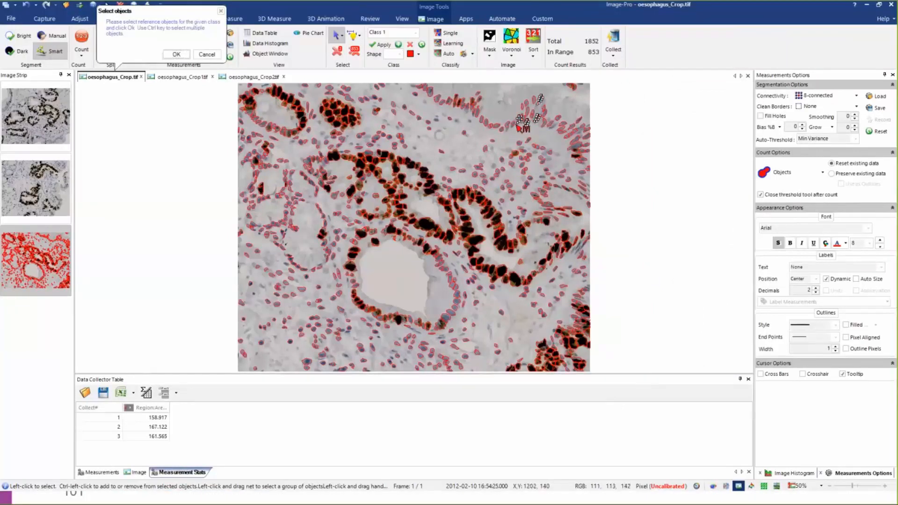
pyautogui.click(176, 54)
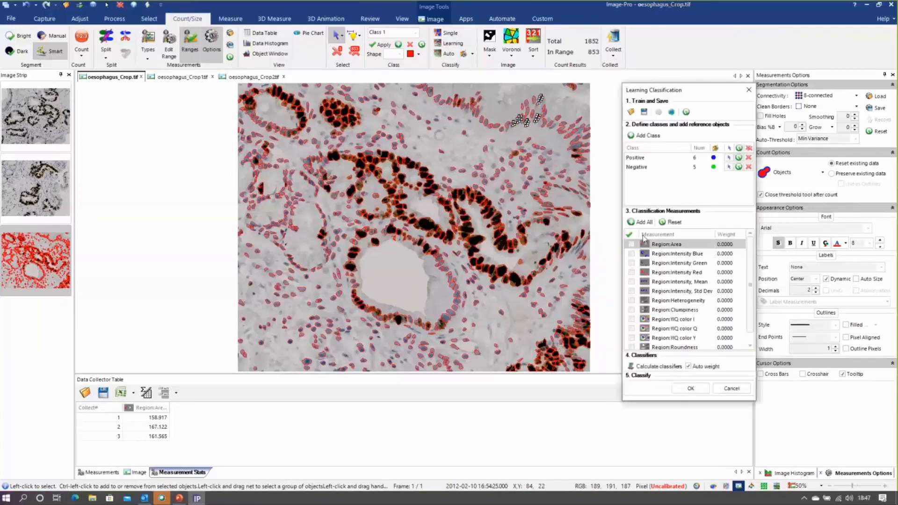
# Include all classification measurements, calculate the classifiers with auto weight, and classify the nuclei in oesophagus_Crop.tif
pyautogui.click(639, 222)
pyautogui.click(637, 367)
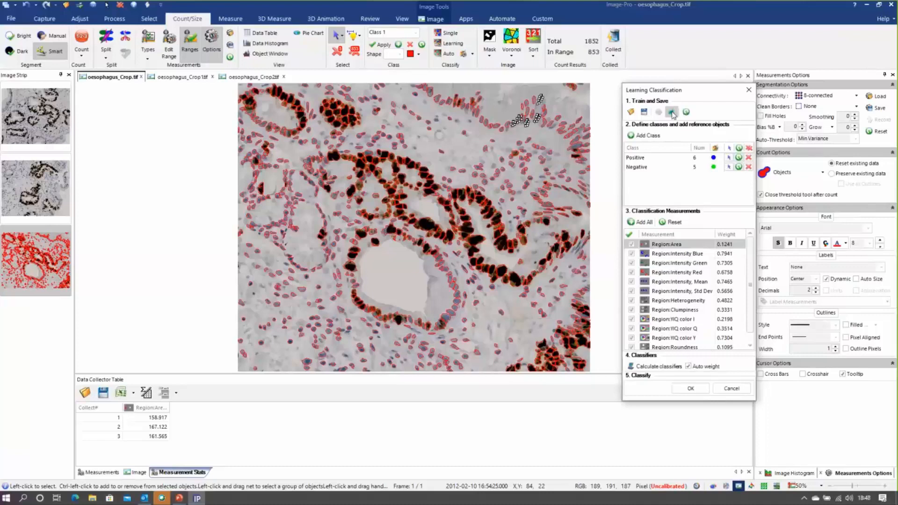
pyautogui.click(691, 391)
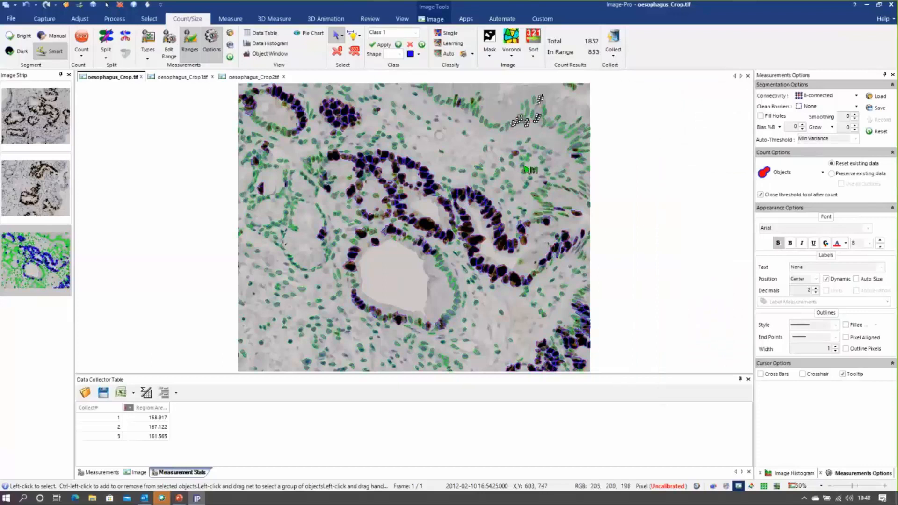
# Show the measurement data table as an ungrouped list of individual nuclei, with the table area enlarged
pyautogui.click(275, 34)
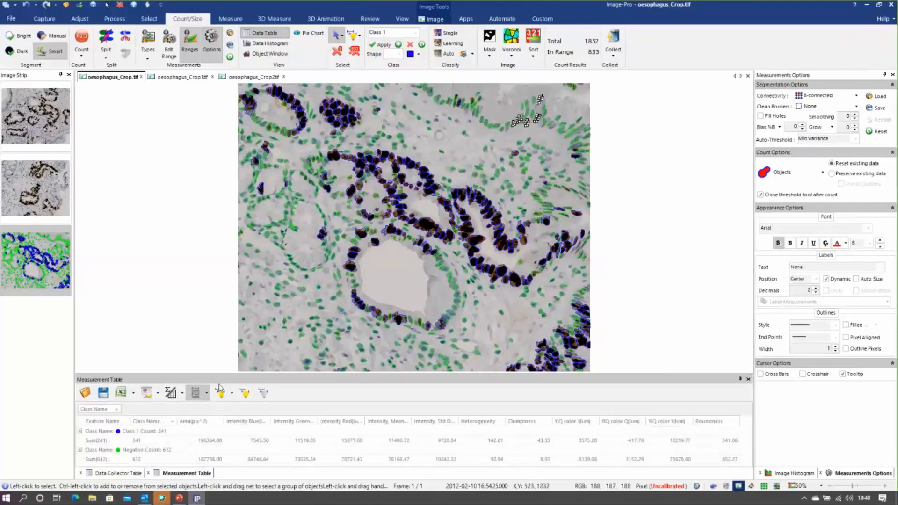
pyautogui.click(191, 394)
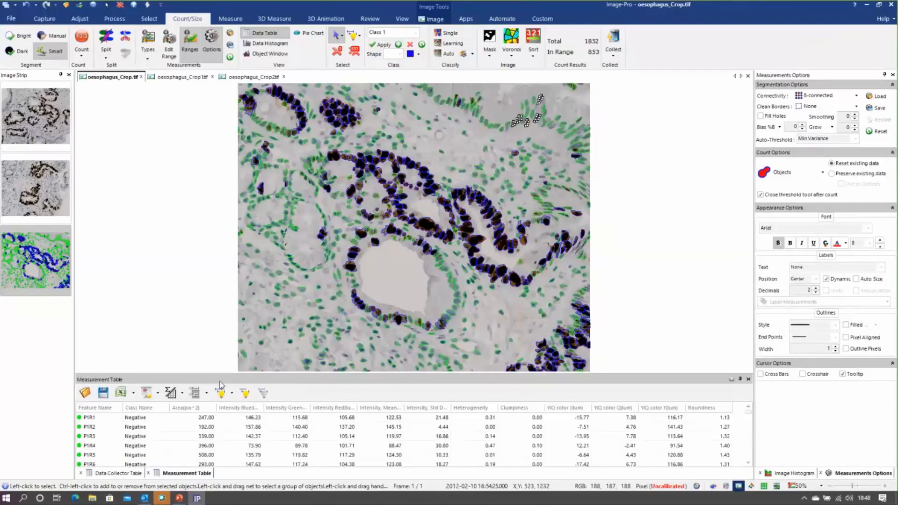
pyautogui.moveTo(220, 375); pyautogui.dragTo(220, 249)
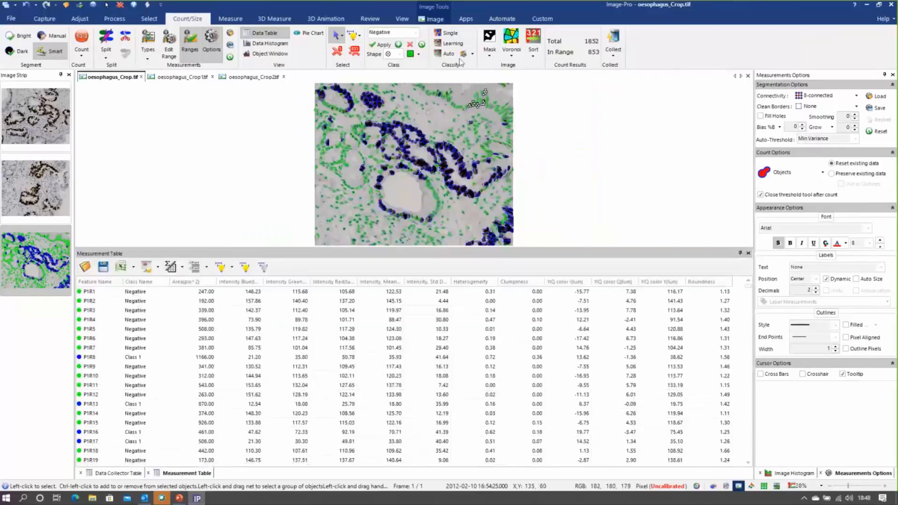
# Set the Positive/Negative learning classification recipe as global and reapply it to oesophagus_Crop.tif
pyautogui.click(451, 43)
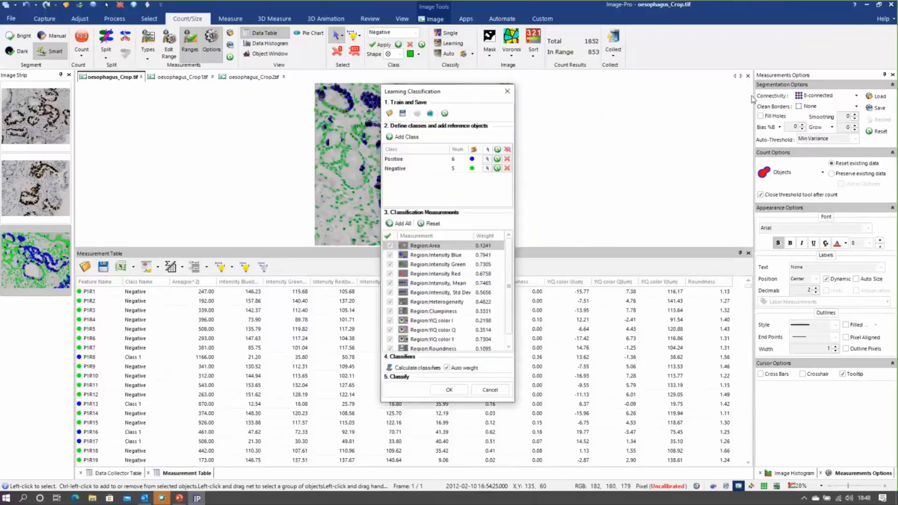
pyautogui.moveTo(469, 97); pyautogui.dragTo(755, 100)
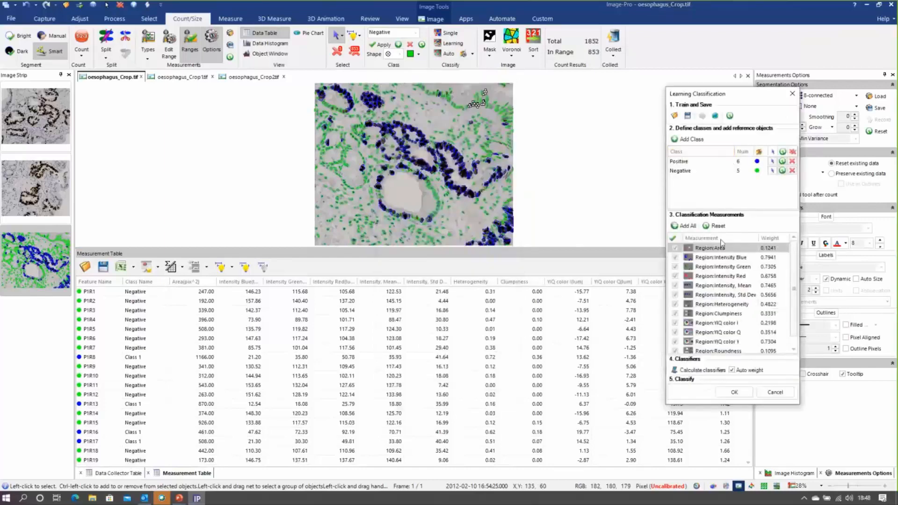
pyautogui.click(718, 120)
pyautogui.click(723, 393)
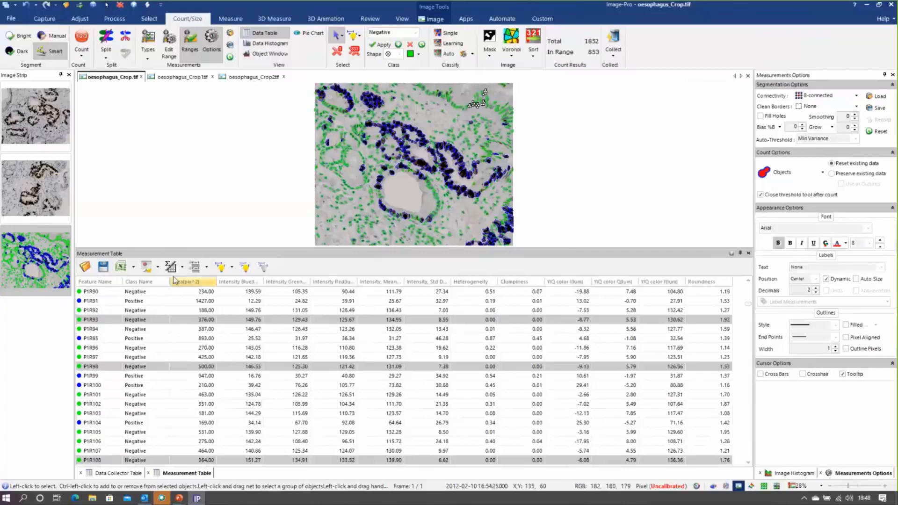
# Group the measurement table by class with Average totals, and compare the average areas of the Negative and Positive nuclei
pyautogui.click(195, 267)
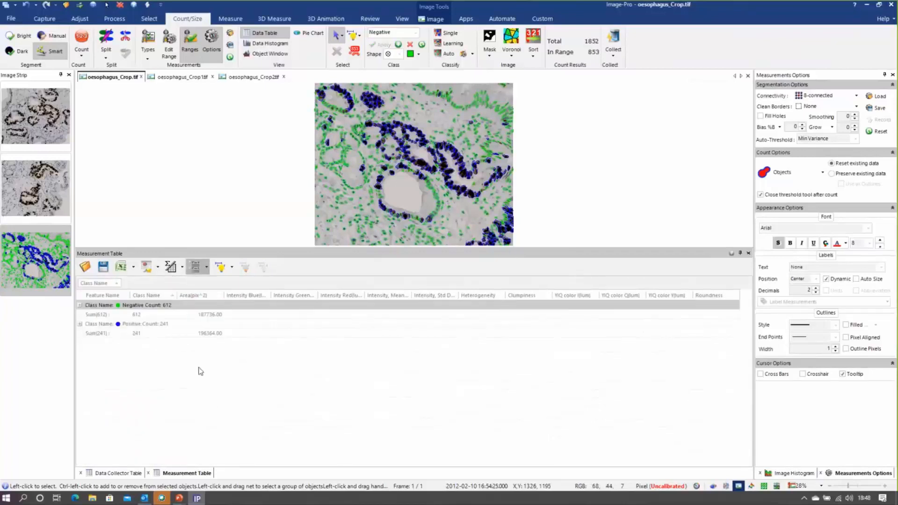
pyautogui.click(207, 268)
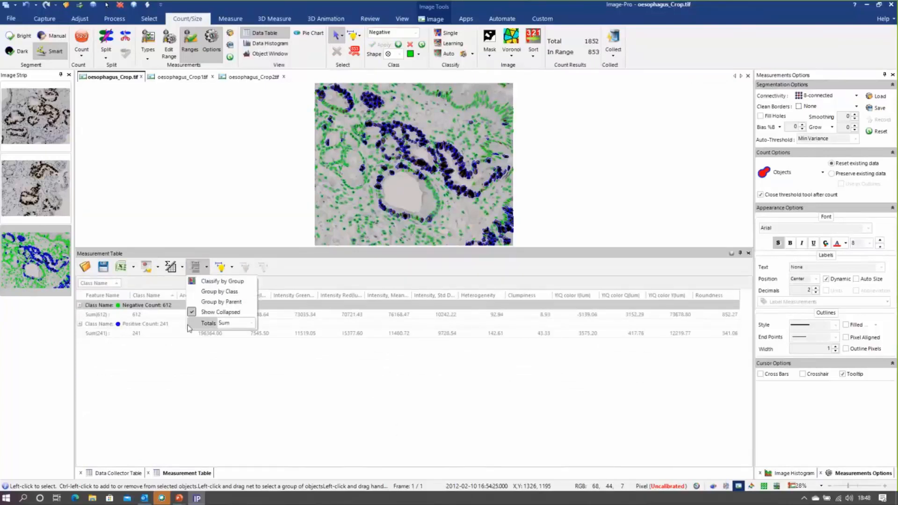
pyautogui.click(251, 323)
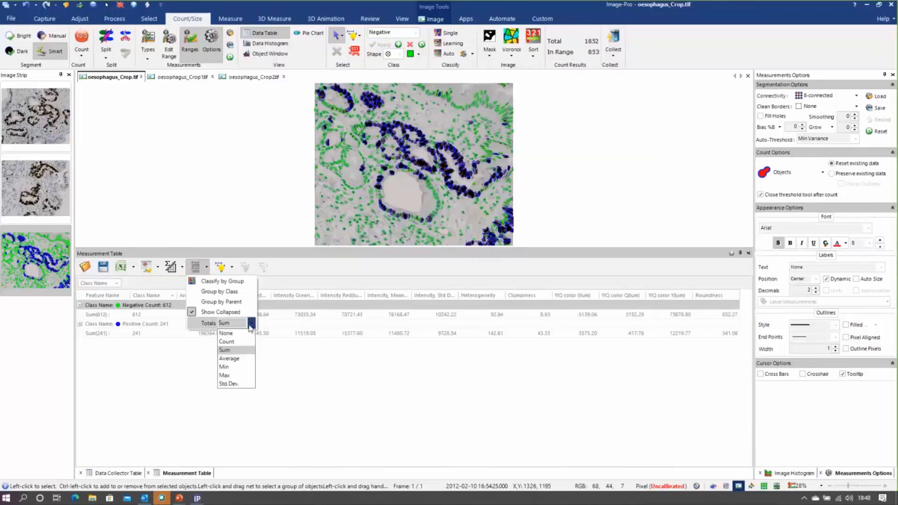
pyautogui.click(230, 359)
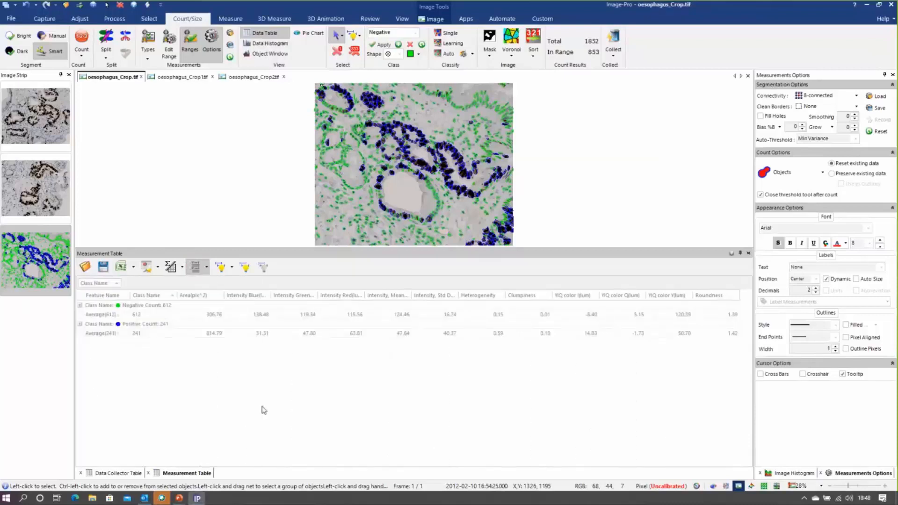
pyautogui.click(212, 316)
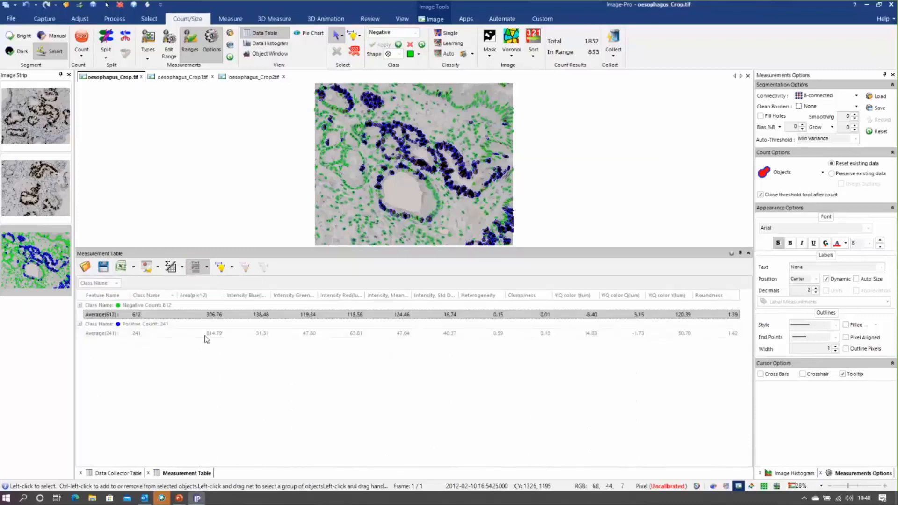
pyautogui.click(201, 334)
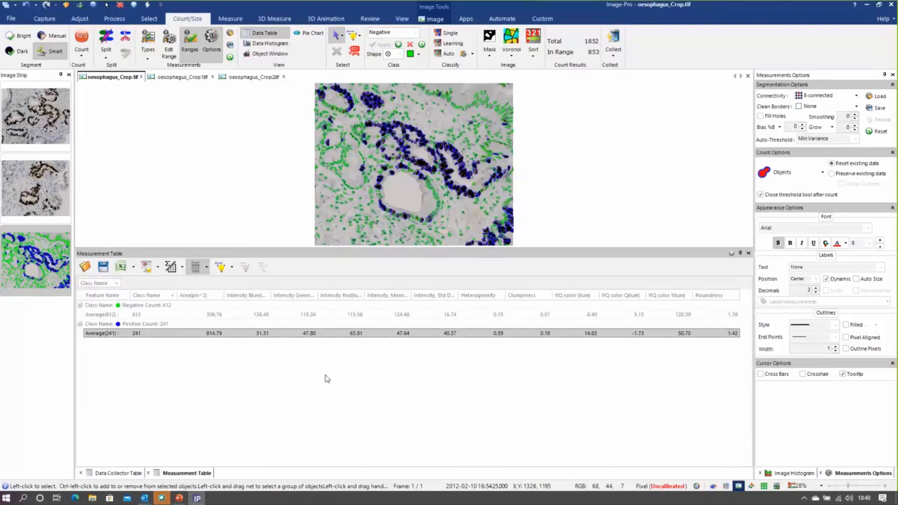
# Add the mean Region:Area from the Measurement Class Stats table to the Data Collector's selected measurements
pyautogui.click(372, 19)
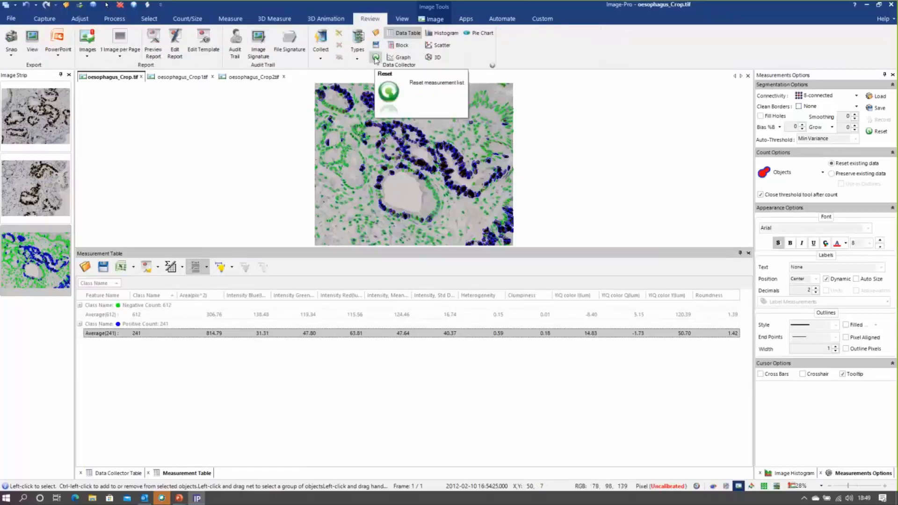
pyautogui.click(358, 40)
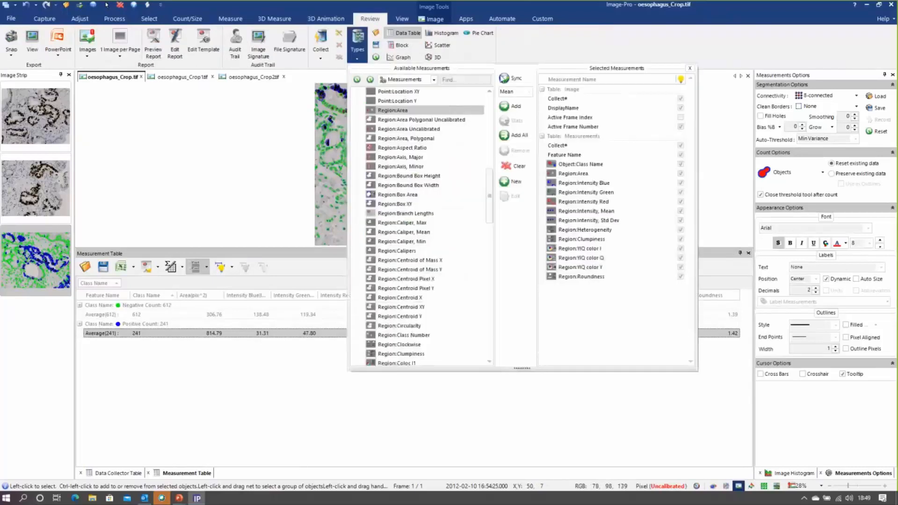
pyautogui.scroll(10, 490, 92)
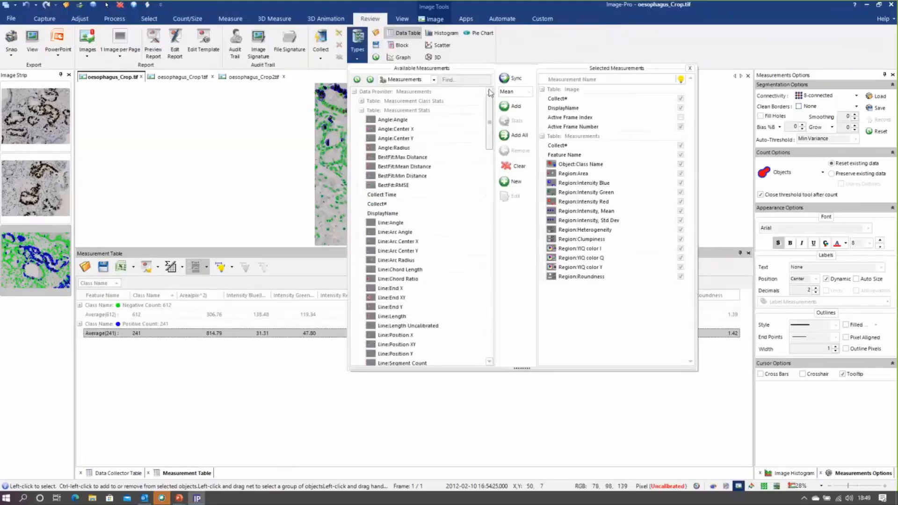
pyautogui.click(361, 110)
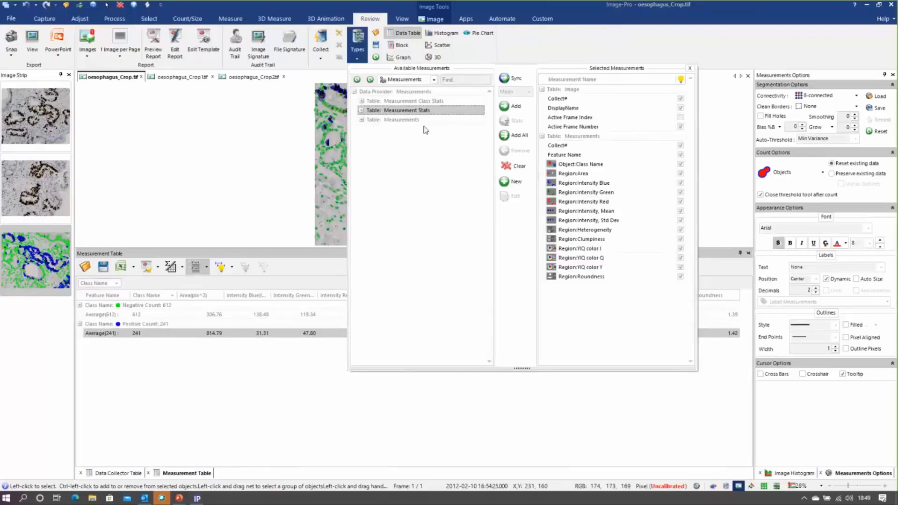
pyautogui.click(363, 101)
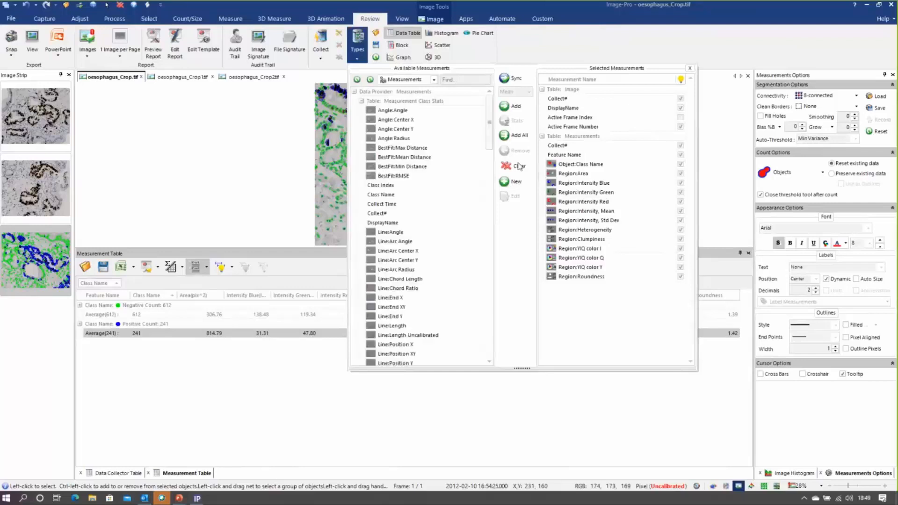
pyautogui.moveTo(489, 123); pyautogui.dragTo(489, 169)
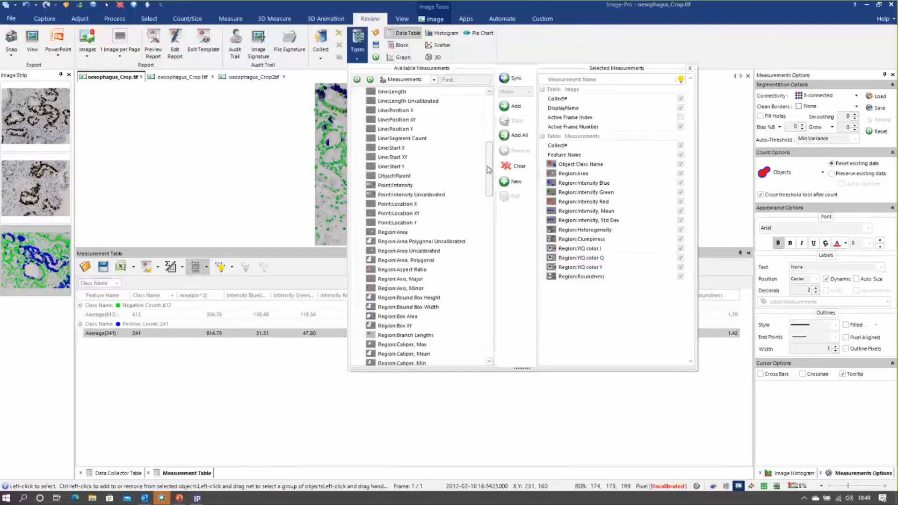
pyautogui.click(395, 232)
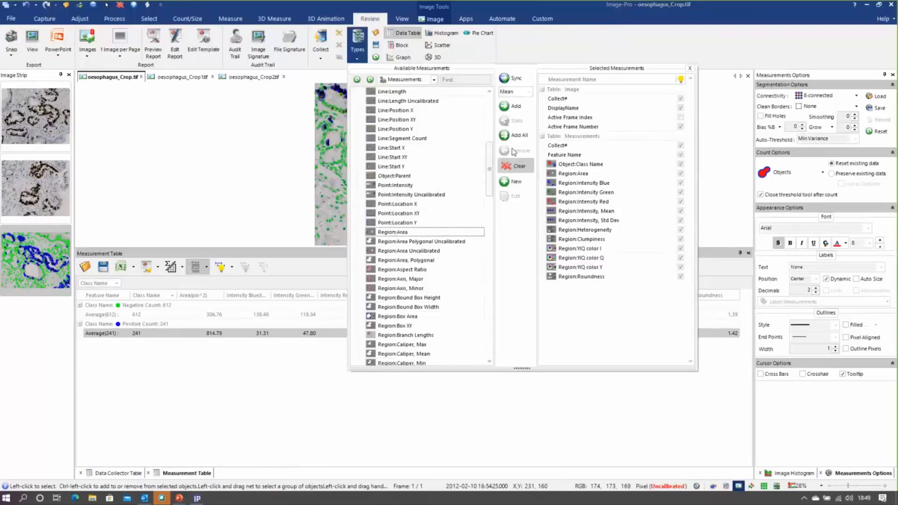
pyautogui.click(514, 108)
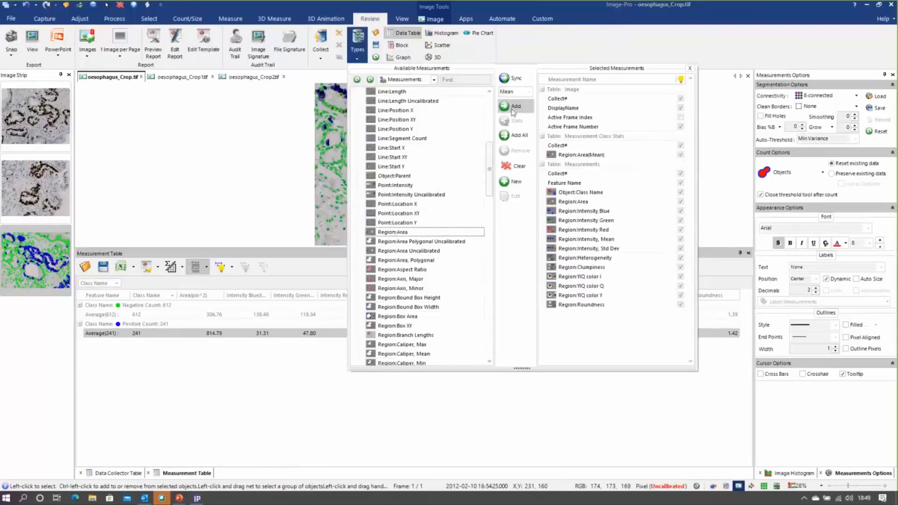
# Add Class Name from Measurement Class Stats to the Data Collector's selected measurements and close the measurement selection
pyautogui.scroll(8, 494, 139)
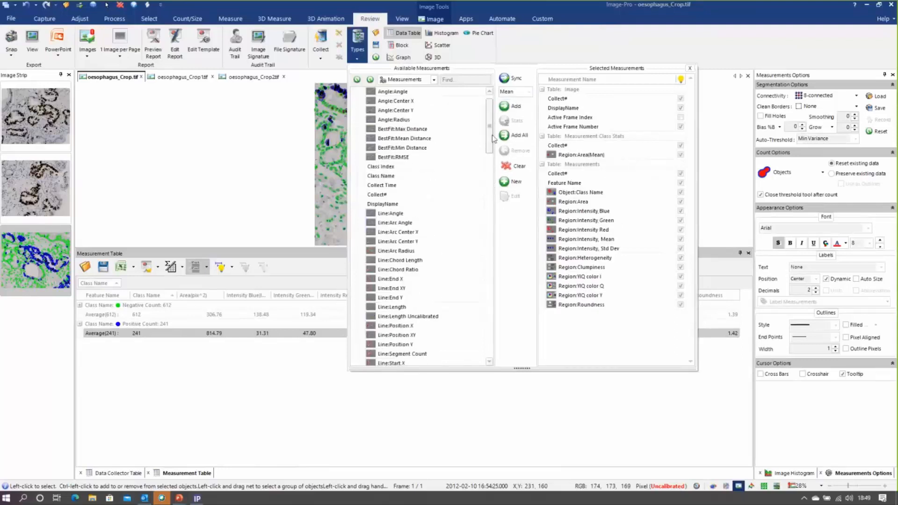
pyautogui.click(389, 176)
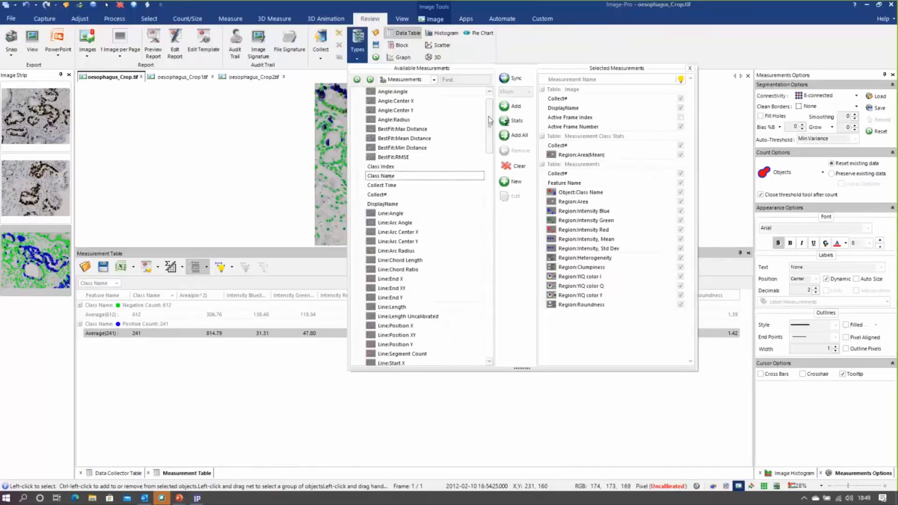
pyautogui.click(515, 106)
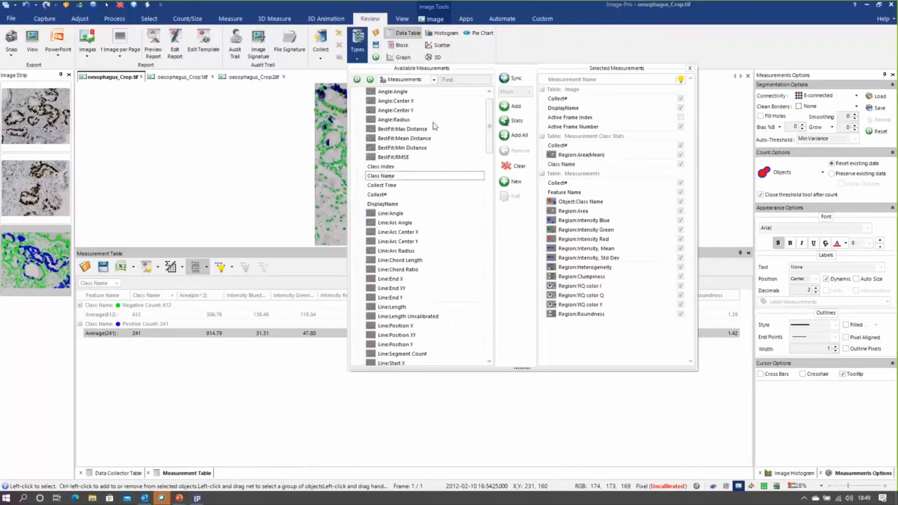
pyautogui.click(690, 69)
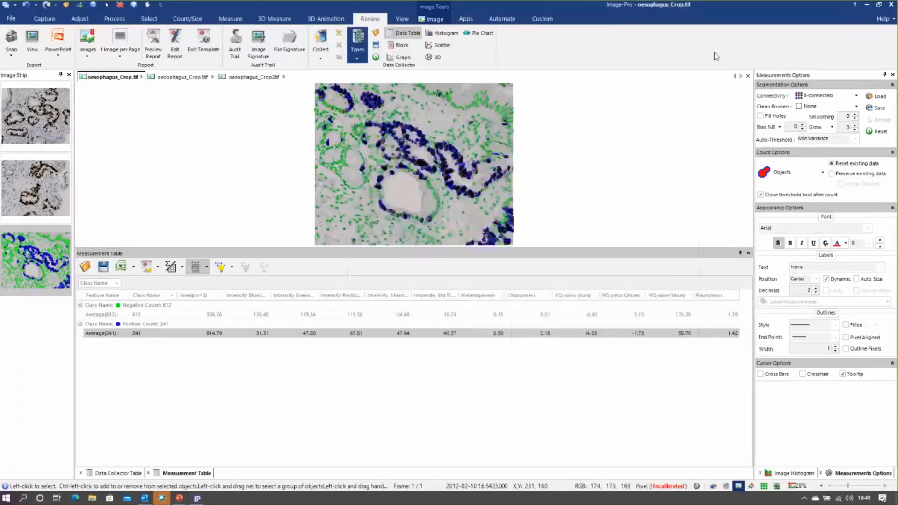
# Collect the classified data of oesophagus_Crop.tif into the Data Collector, and bring up oesophagus_Crop1.tif with the image area enlarged
pyautogui.click(196, 21)
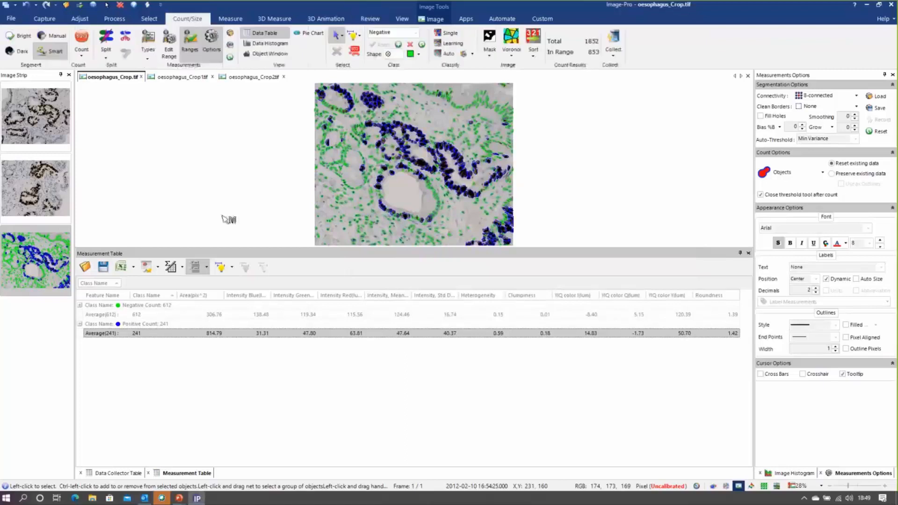
pyautogui.click(620, 43)
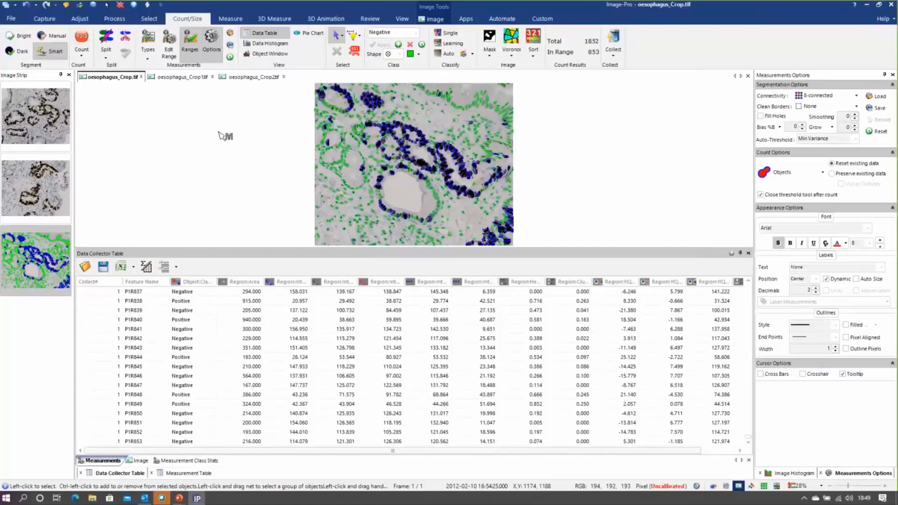
pyautogui.click(182, 77)
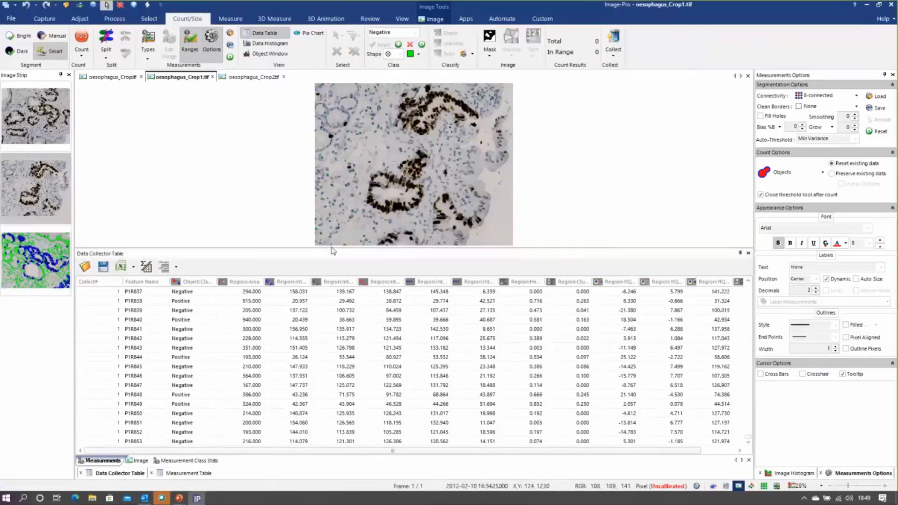
pyautogui.moveTo(331, 250); pyautogui.dragTo(336, 377)
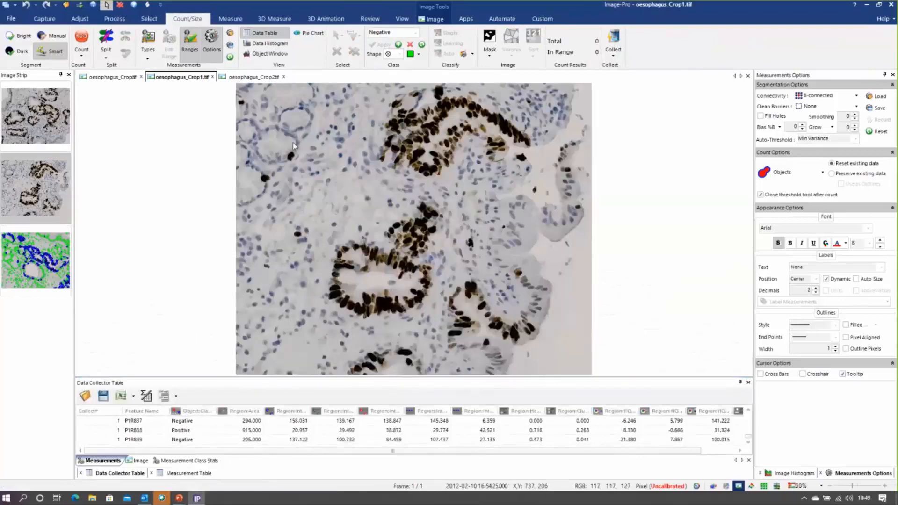
# Load the Ki-67 Count.iqo measurement options for oesophagus_Crop1.tif and count its nuclei
pyautogui.click(230, 33)
pyautogui.click(208, 97)
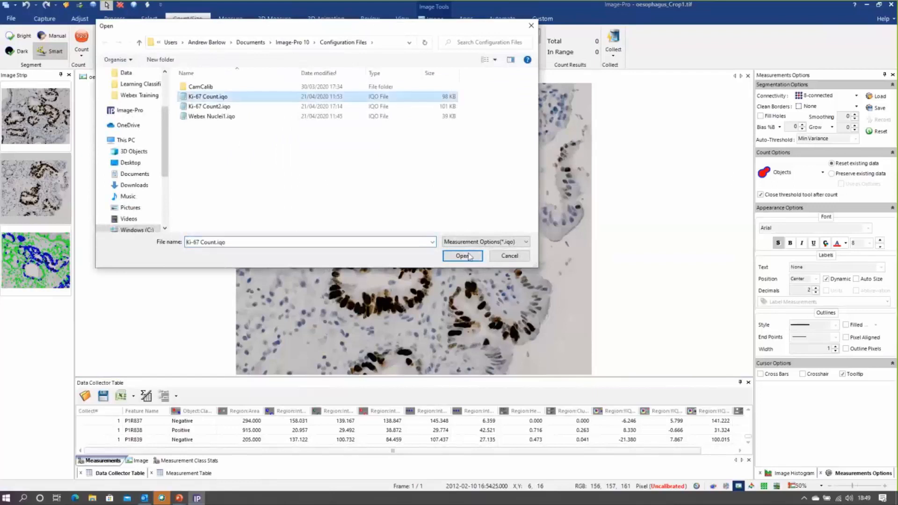
pyautogui.click(471, 257)
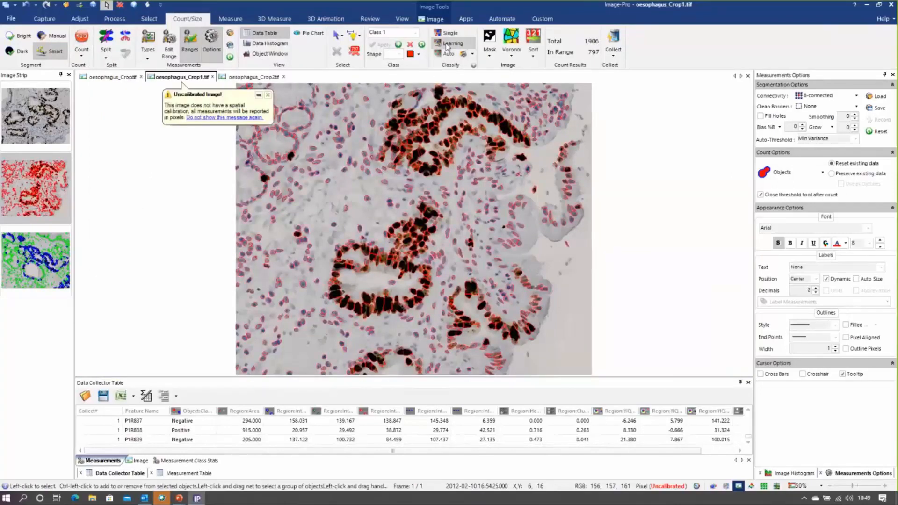
# Load the global recipe into Learning Classification and classify the nuclei of oesophagus_Crop1.tif as Positive and Negative
pyautogui.click(449, 43)
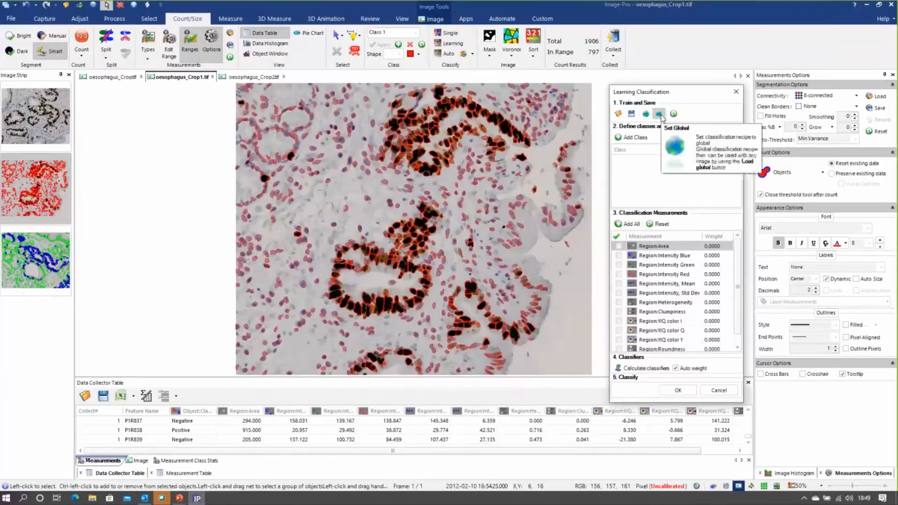
pyautogui.click(646, 114)
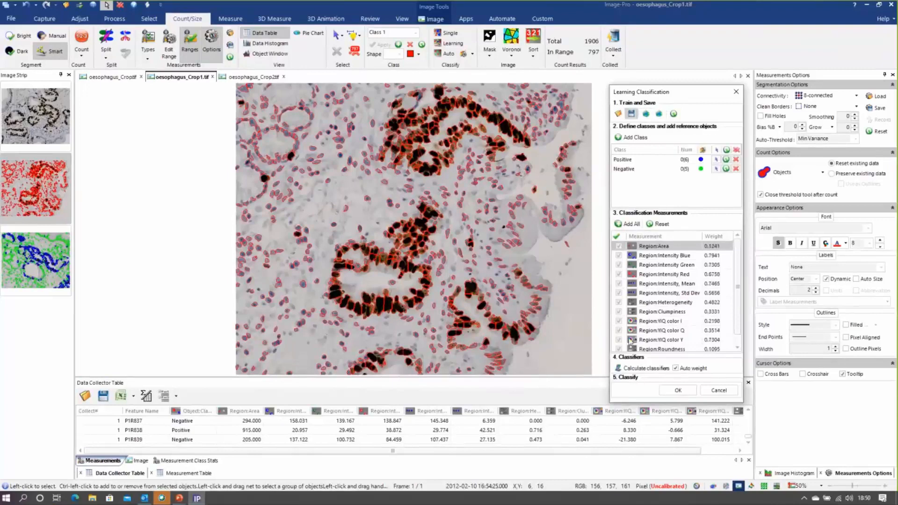
pyautogui.click(678, 391)
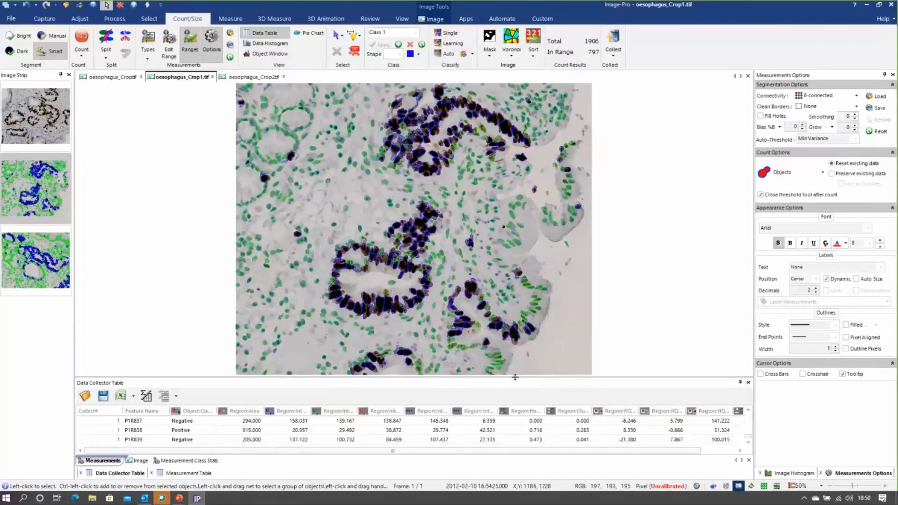
# Enlarge the Data Collector table, check the collected measurements, and collect the classified data of oesophagus_Crop1.tif
pyautogui.moveTo(517, 377); pyautogui.dragTo(517, 324)
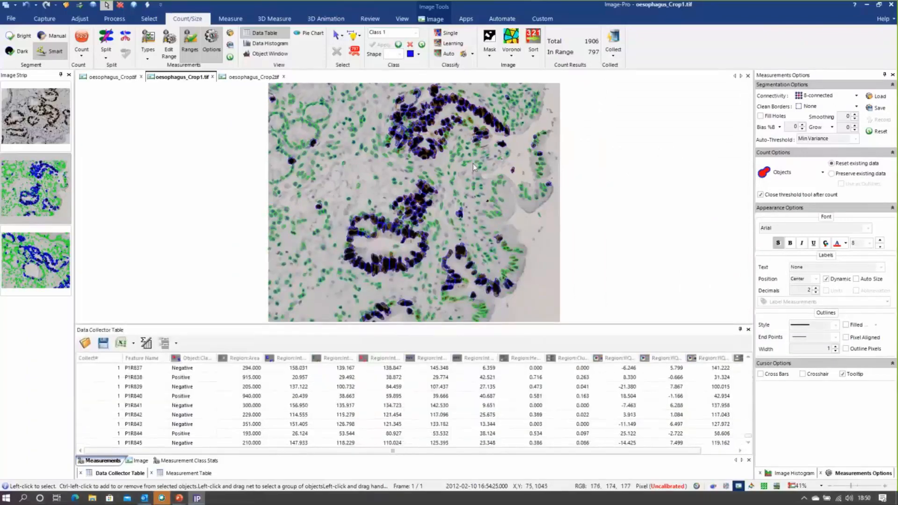
pyautogui.click(116, 463)
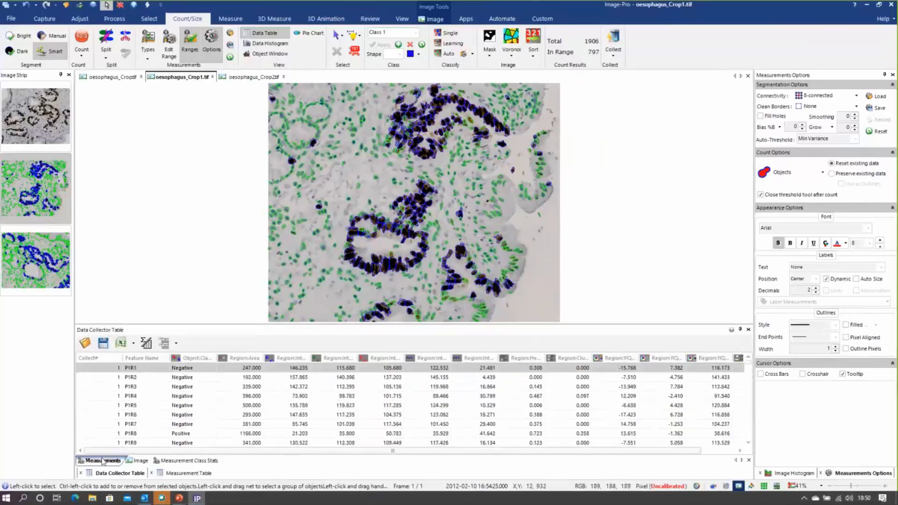
pyautogui.scroll(-3, 175, 429)
pyautogui.scroll(3, 210, 394)
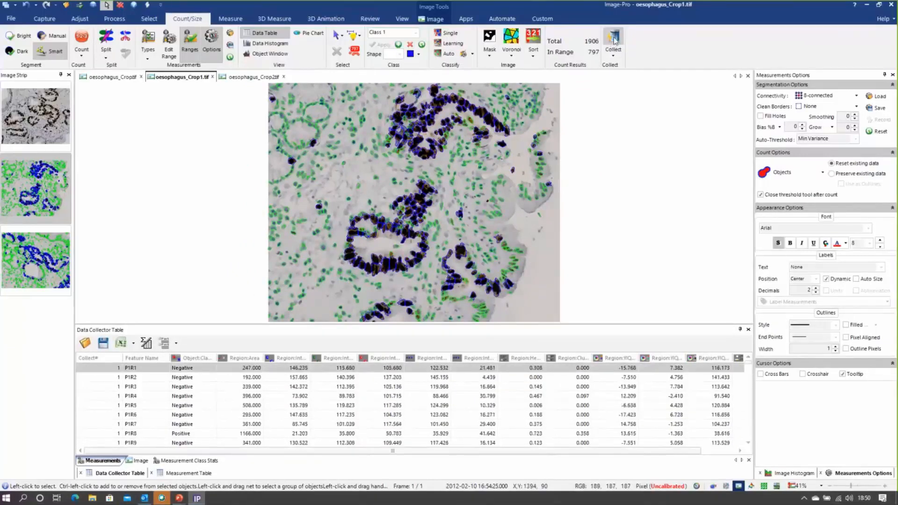
pyautogui.click(614, 42)
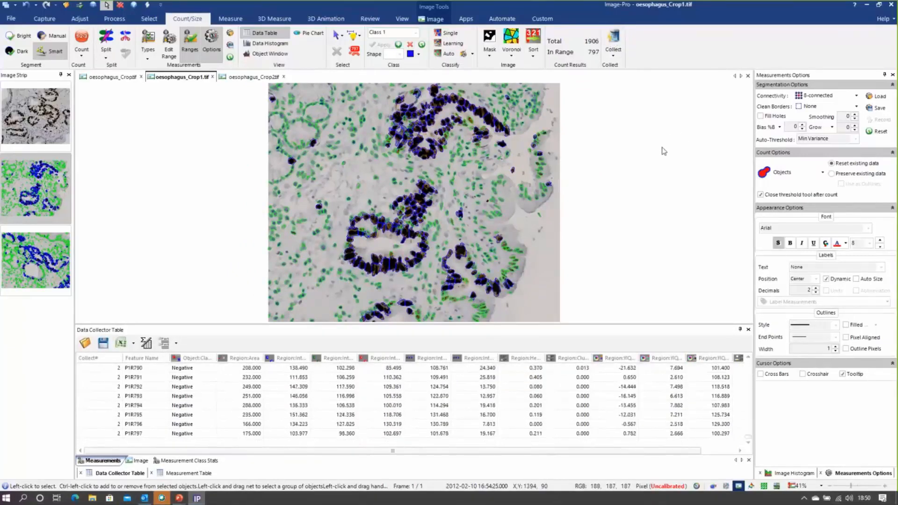
# Bring up oesophagus_Crop2.tif, load the Ki-67 Count.iqo measurement options, and count its nuclei
pyautogui.click(252, 78)
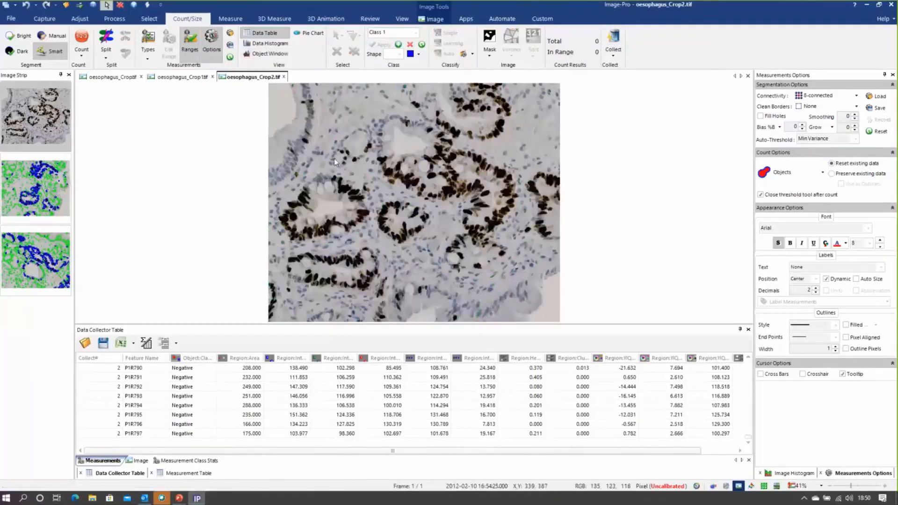
pyautogui.click(229, 34)
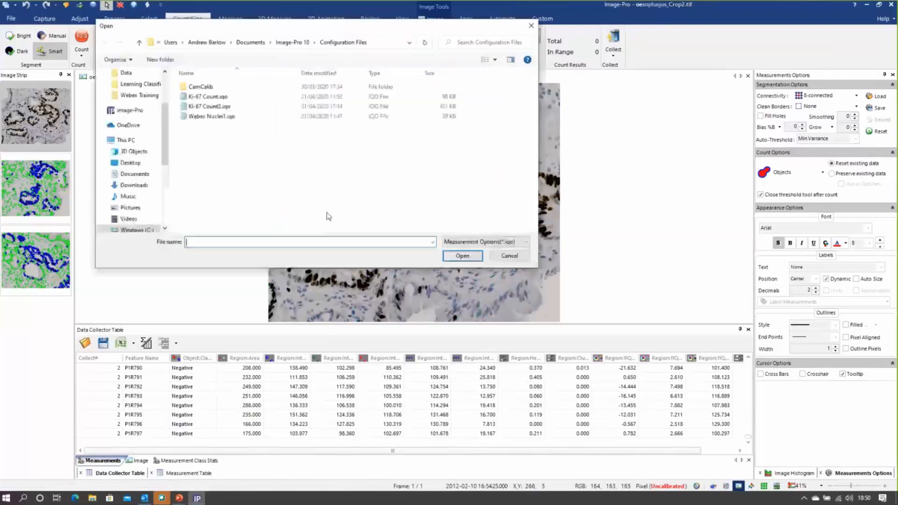
pyautogui.click(210, 97)
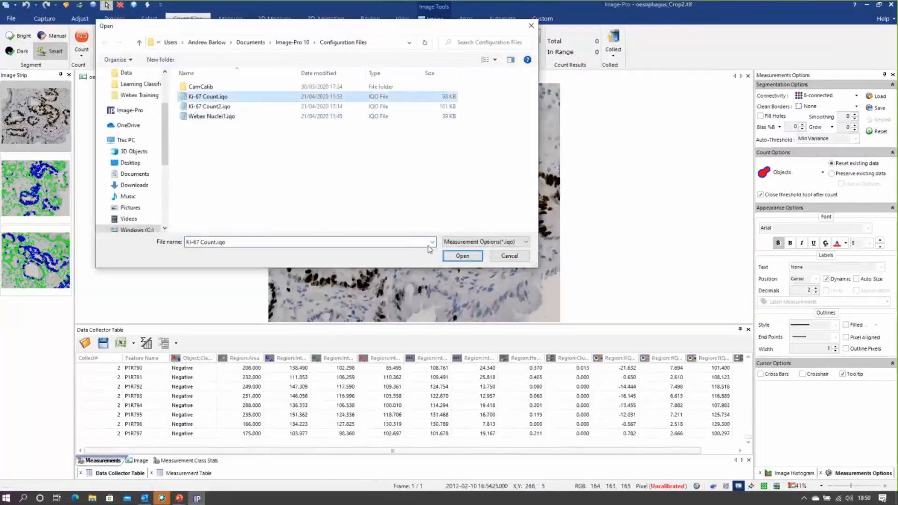
pyautogui.click(459, 257)
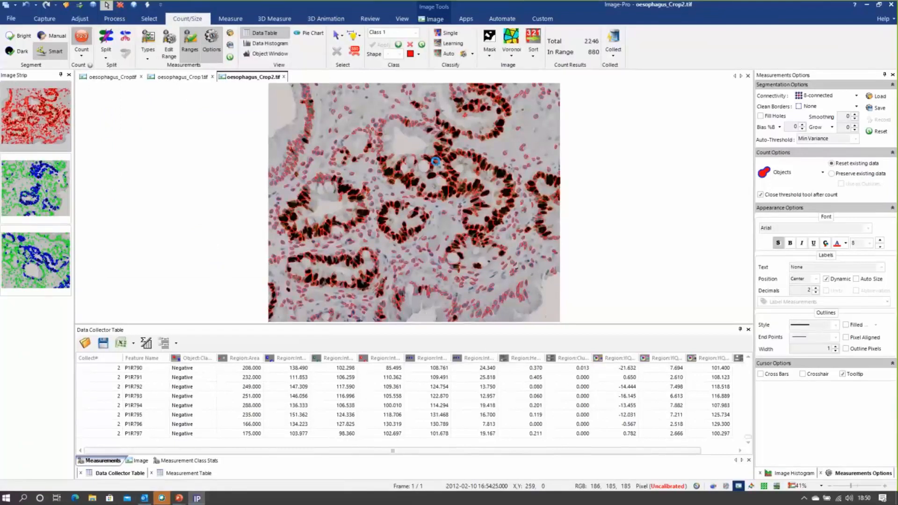
# Classify the nuclei of oesophagus_Crop2.tif as Positive and Negative with the globally stored learning classification recipe
pyautogui.click(451, 44)
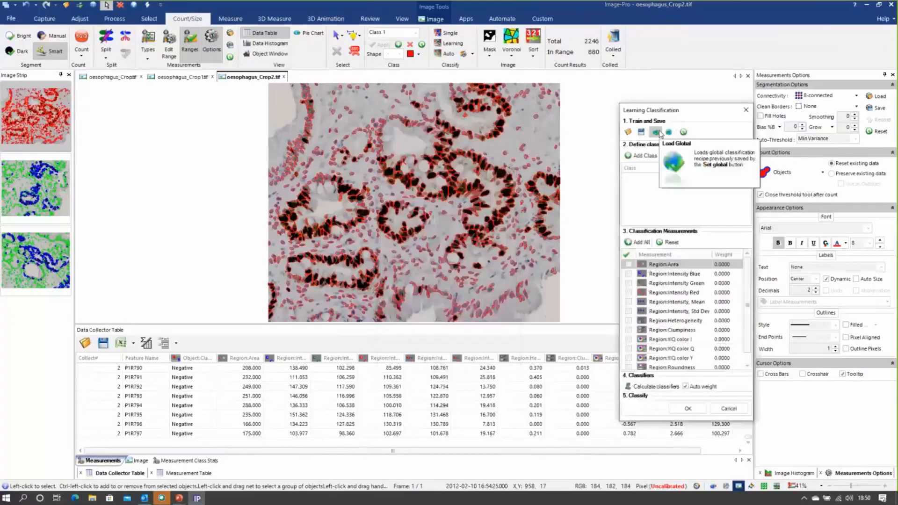
pyautogui.click(657, 133)
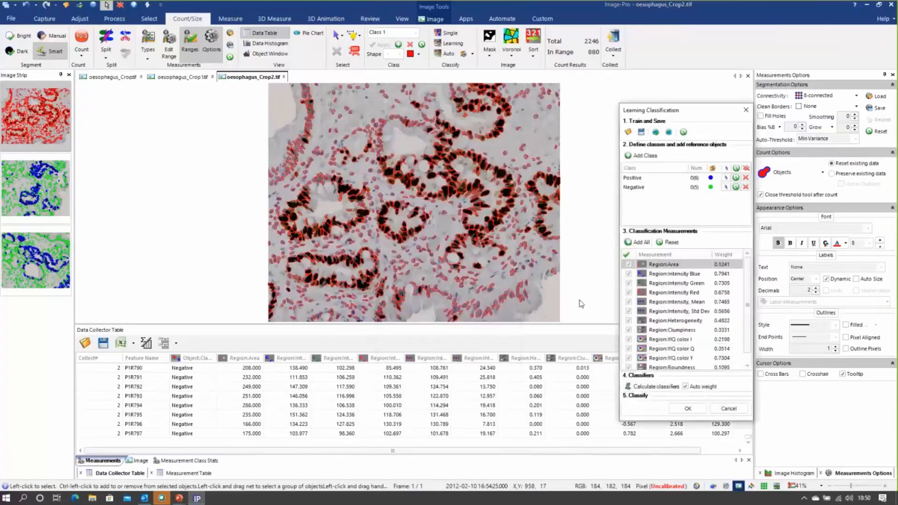
pyautogui.click(681, 412)
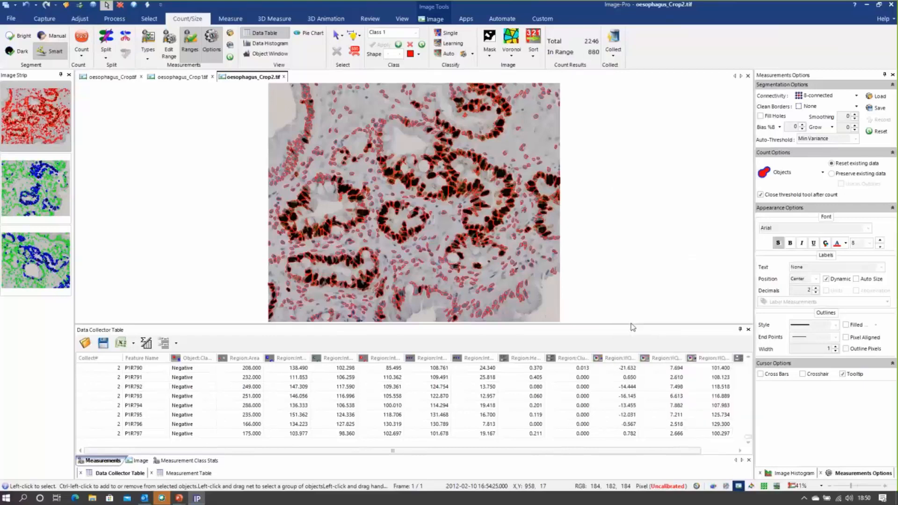
# Collect the classified data of oesophagus_Crop2.tif and show the collected Measurement Class Stats in a taller Data Collector table
pyautogui.click(612, 43)
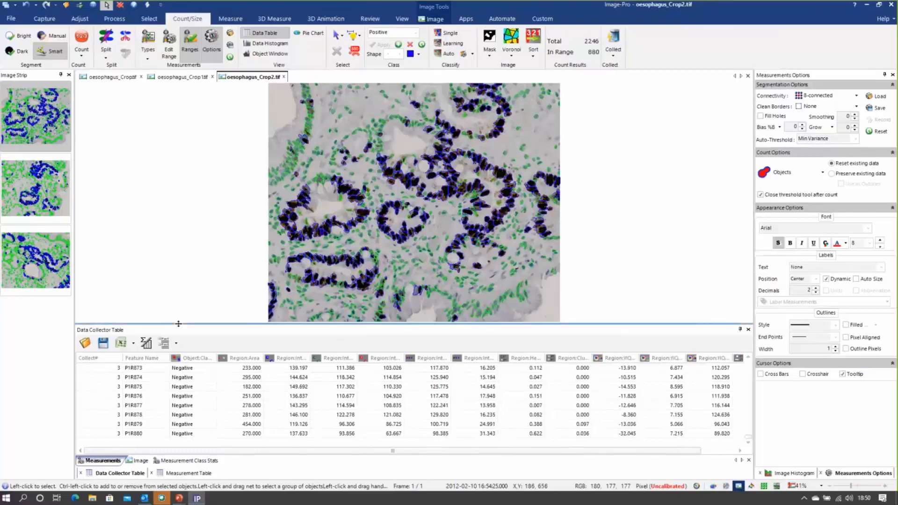
pyautogui.moveTo(179, 324); pyautogui.dragTo(178, 260)
pyautogui.click(187, 461)
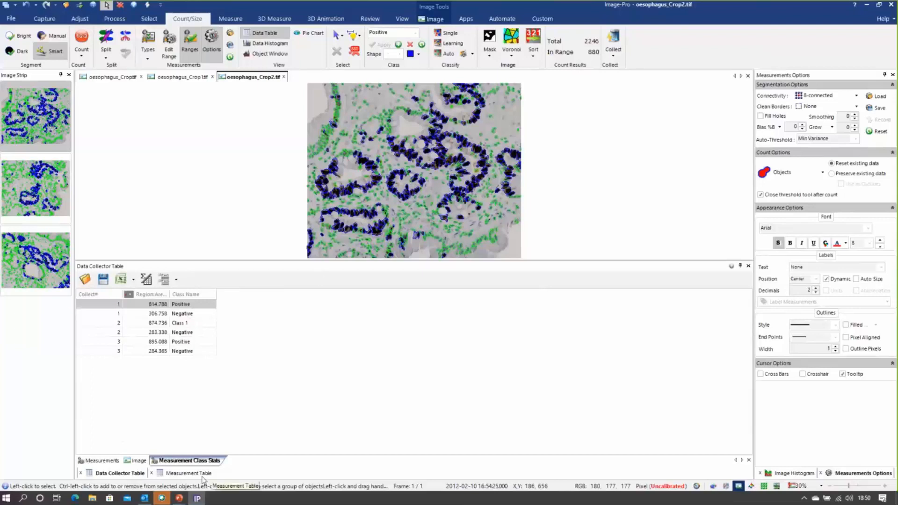
# Switch to the running PowerPoint slide show and advance from the Learning Classifiers slide to the closing Media Cybernetics slide
pyautogui.moveTo(179, 498)
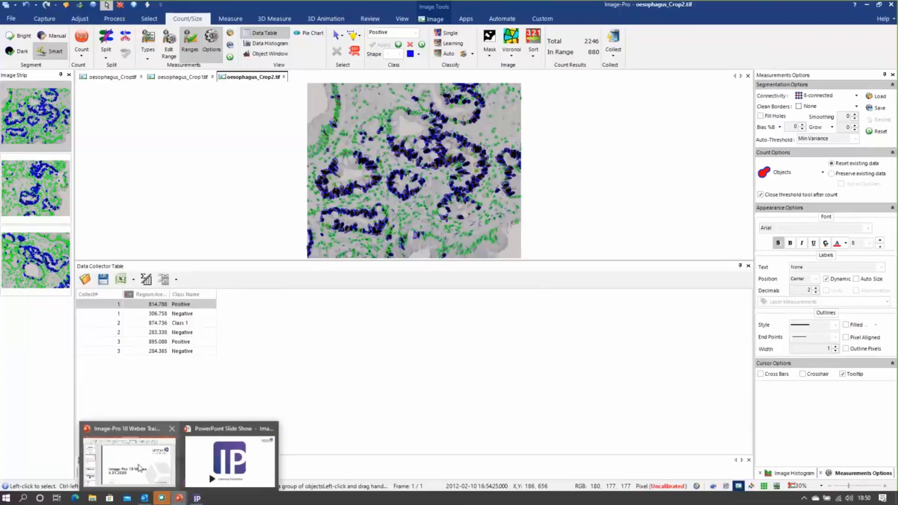
pyautogui.click(229, 461)
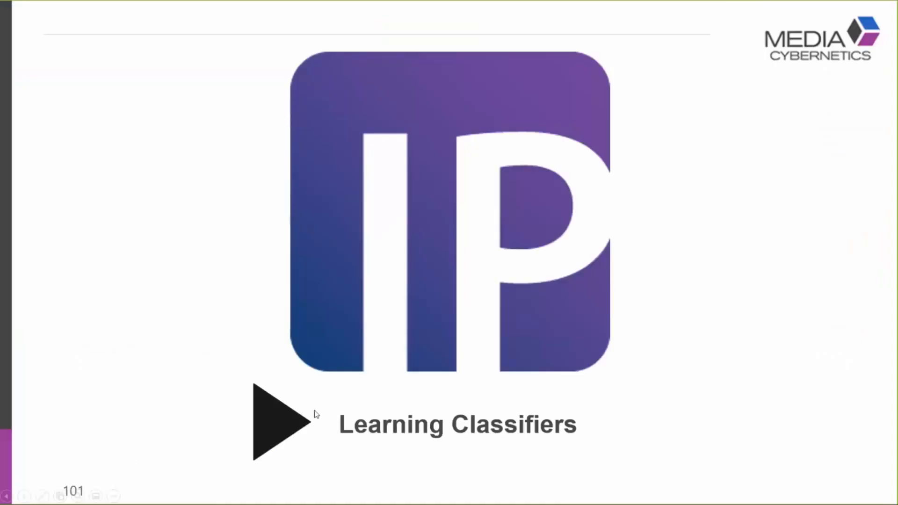
pyautogui.click(314, 411)
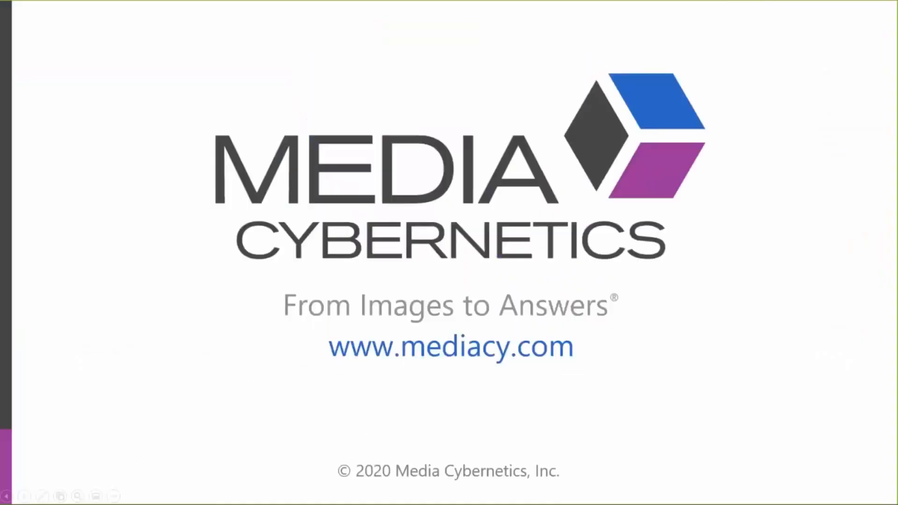